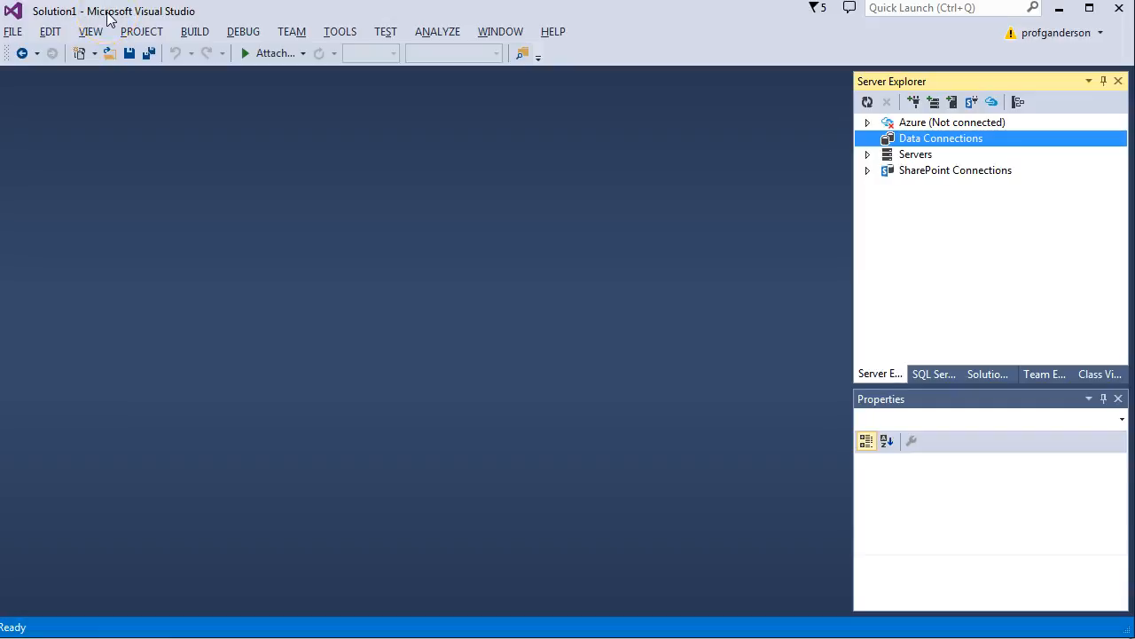
Switch to SQL Server Management Studio, copy the server name OWNER-HP\SQLEXPRESS from its connection dialog, and return to Visual Studio
key("alt+Tab")
key("alt+Tab")
key("Tab")
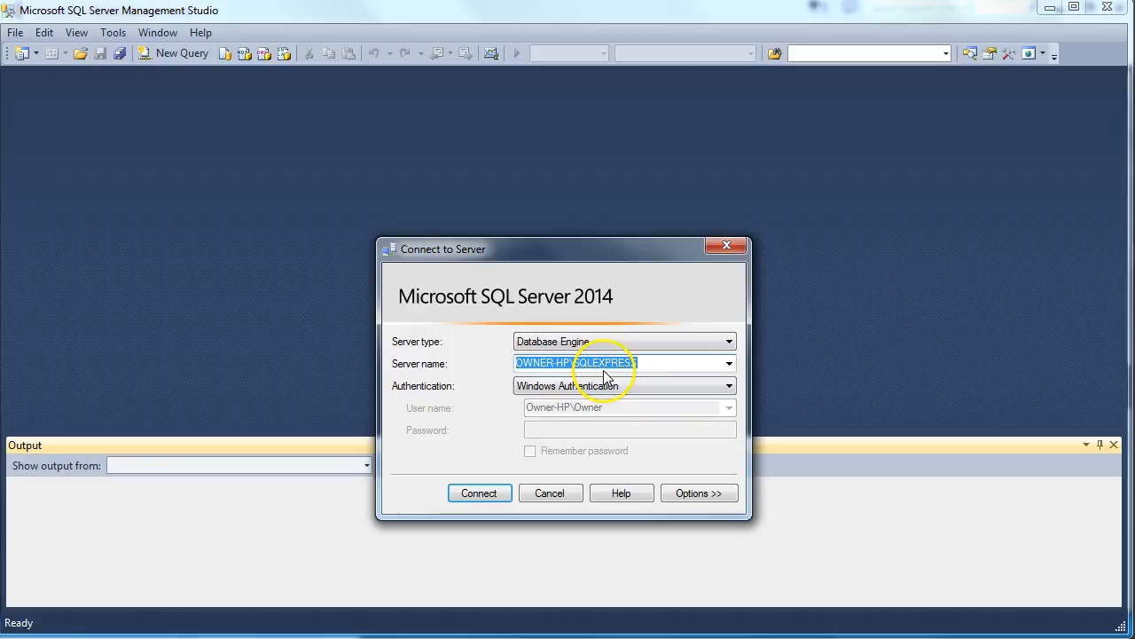
key("alt+Tab")
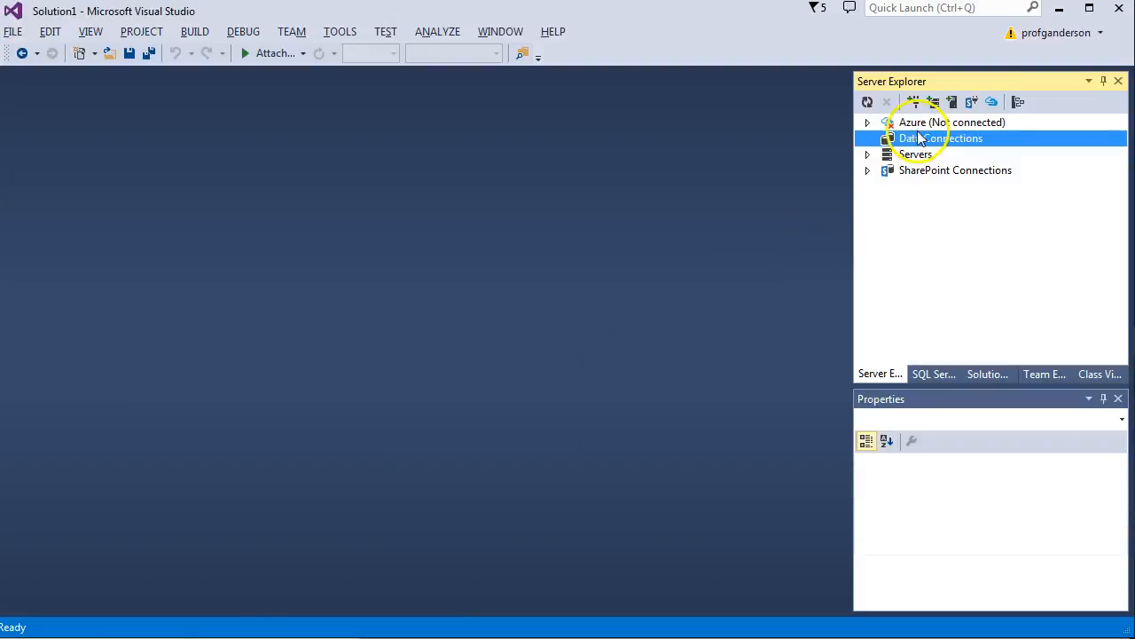
Add a data connection to server OWNER-HP\SQLEXPRESS with Windows Authentication, testing the connection before accepting it
right_click(923, 142)
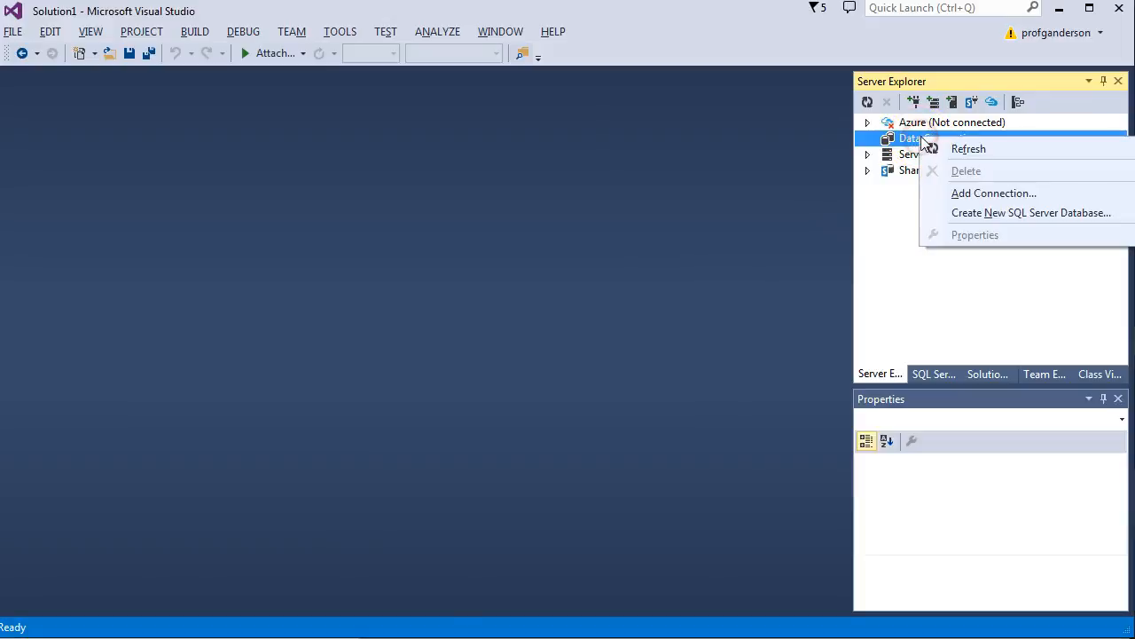
left_click(970, 194)
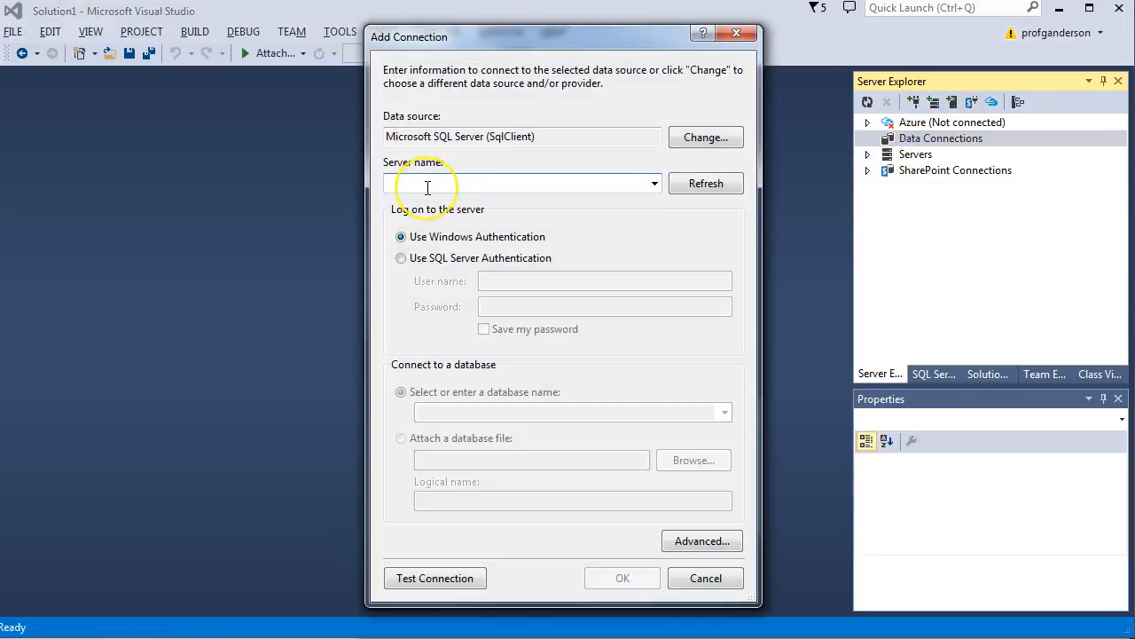
type("OWNER-HP\\SQLEXPRESS")
left_click(408, 578)
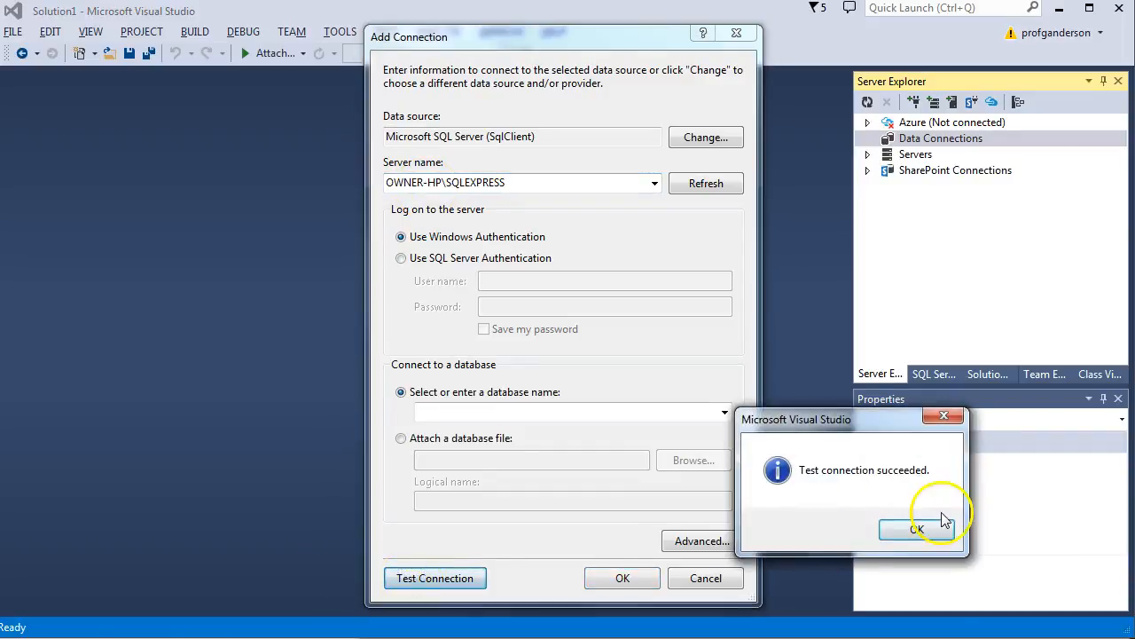
left_click(917, 530)
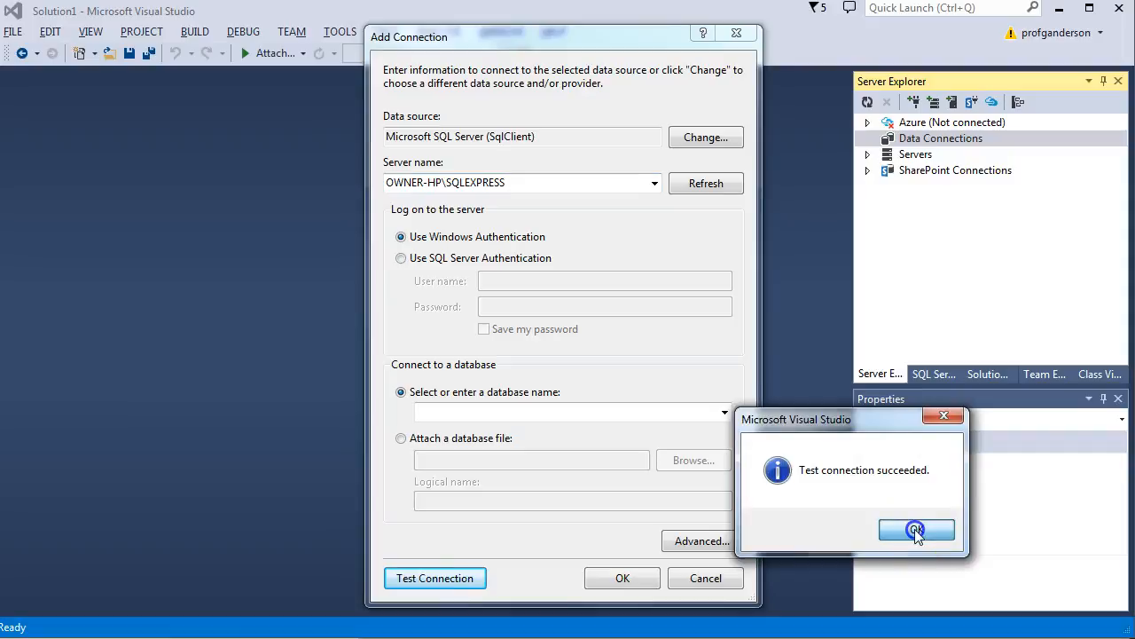
left_click(627, 581)
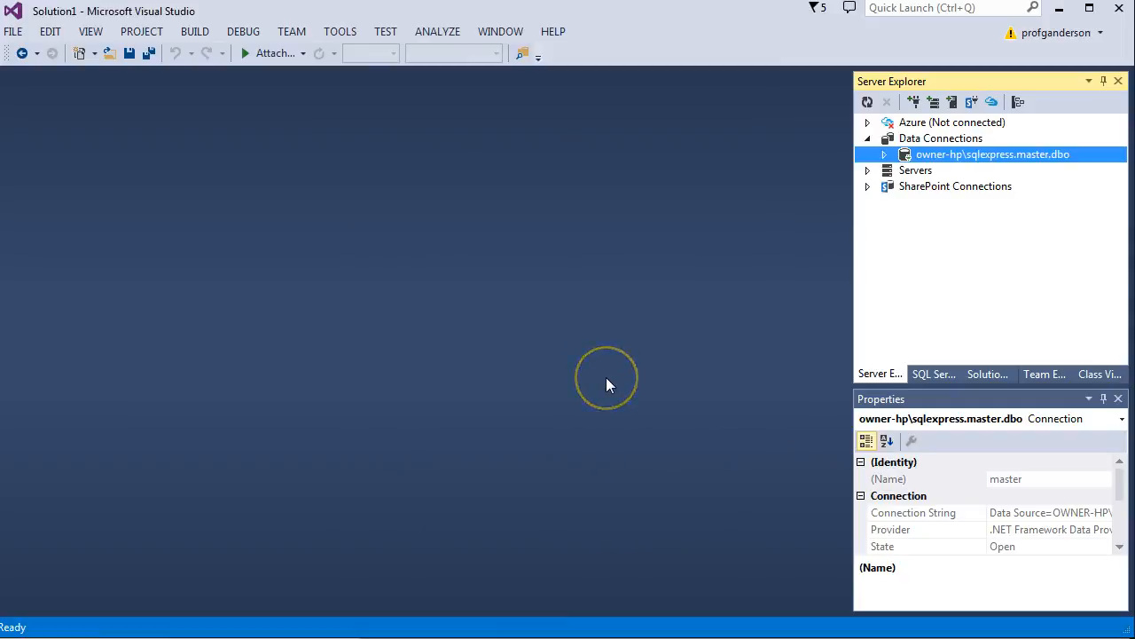
Modify the new data connection so that it connects to the STUDENT database
right_click(911, 158)
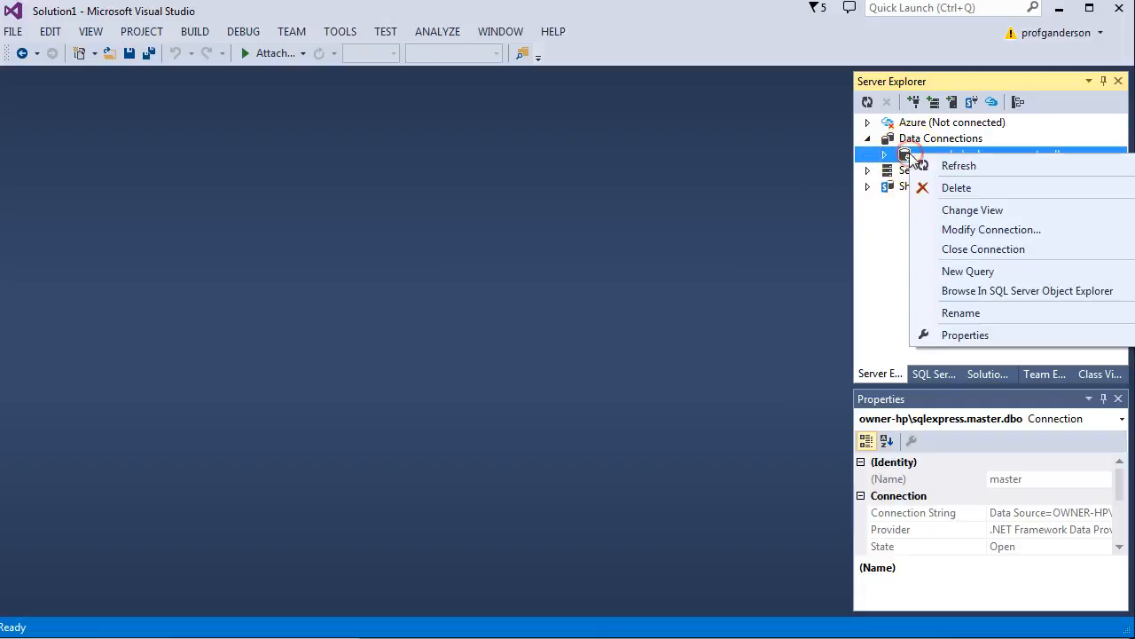
left_click(958, 230)
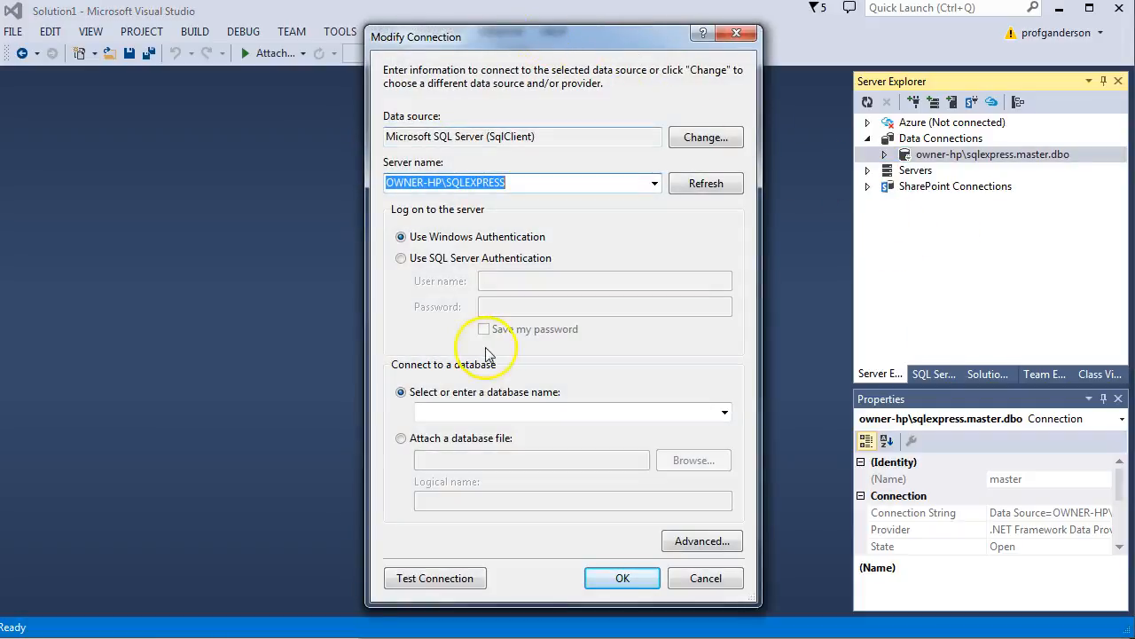
left_click(725, 411)
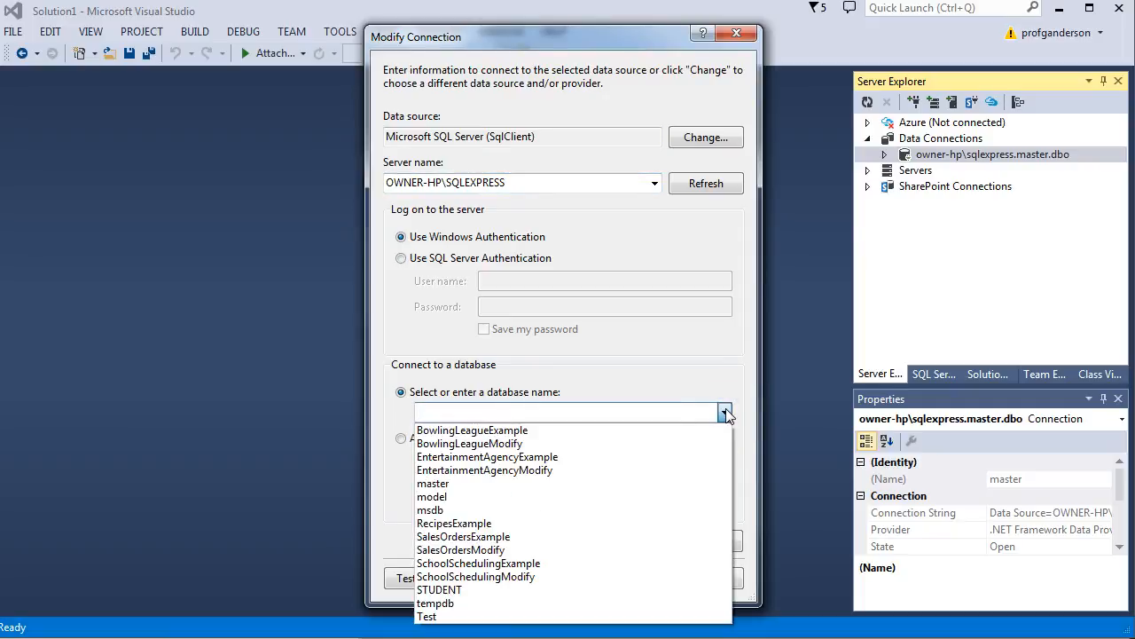
left_click(473, 590)
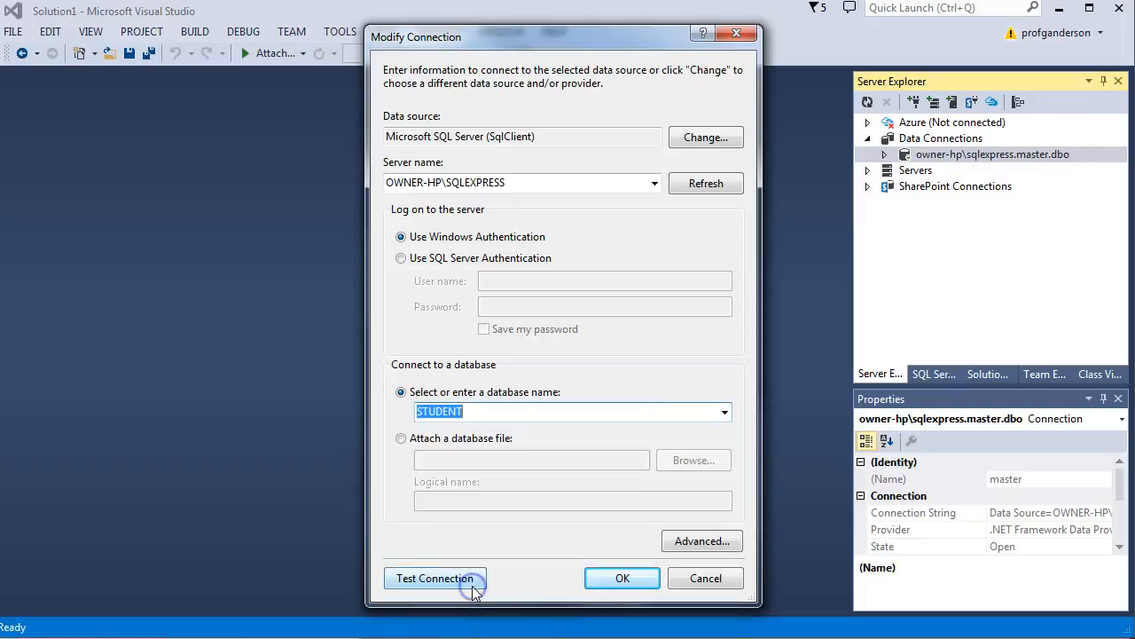
left_click(623, 578)
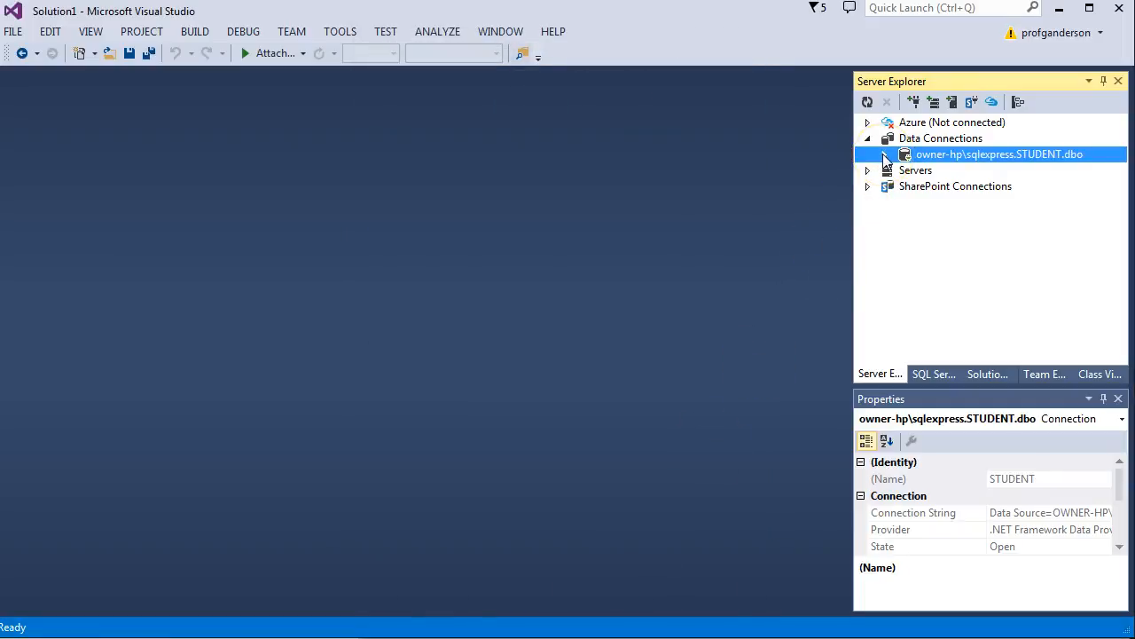
List the tables of the STUDENT database, view the STUDENT table's data, and close the data view
left_click(884, 155)
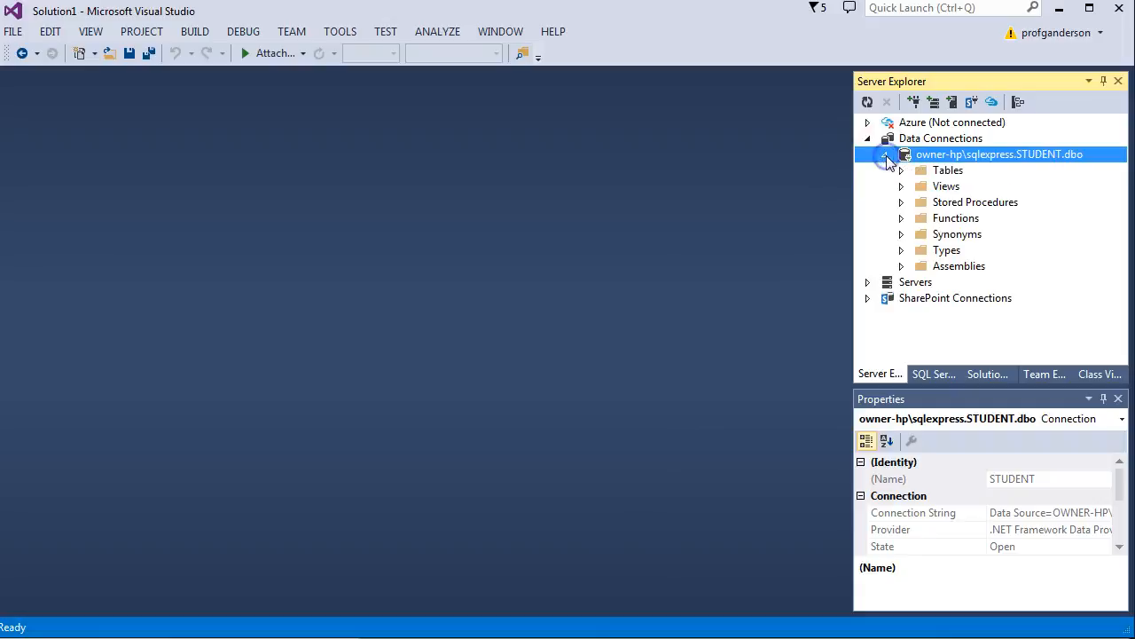
left_click(901, 170)
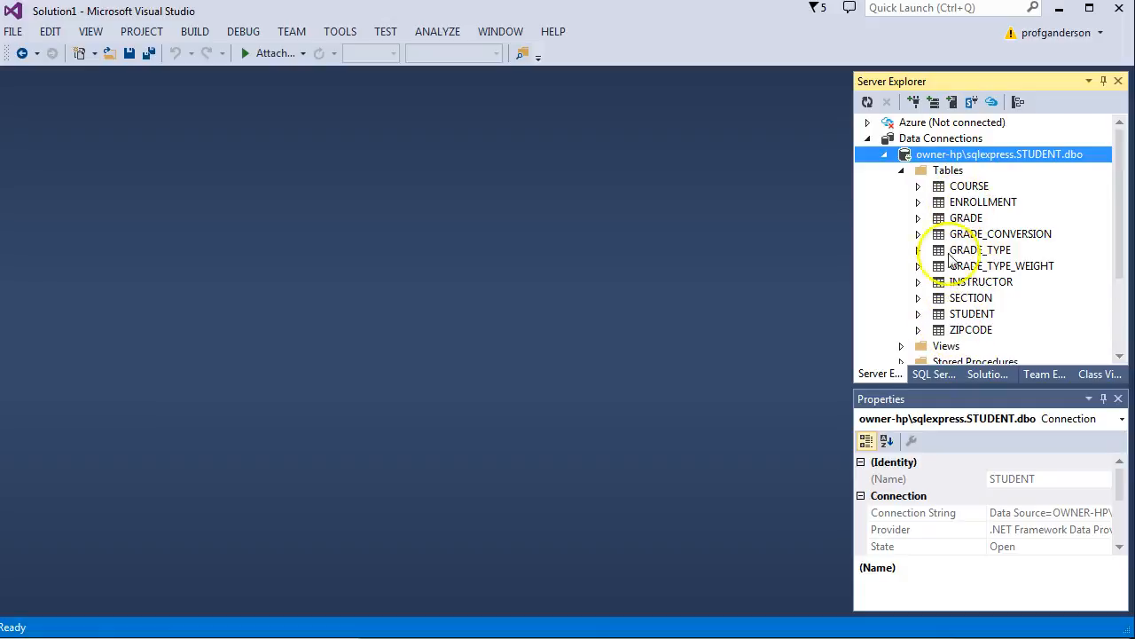
right_click(957, 313)
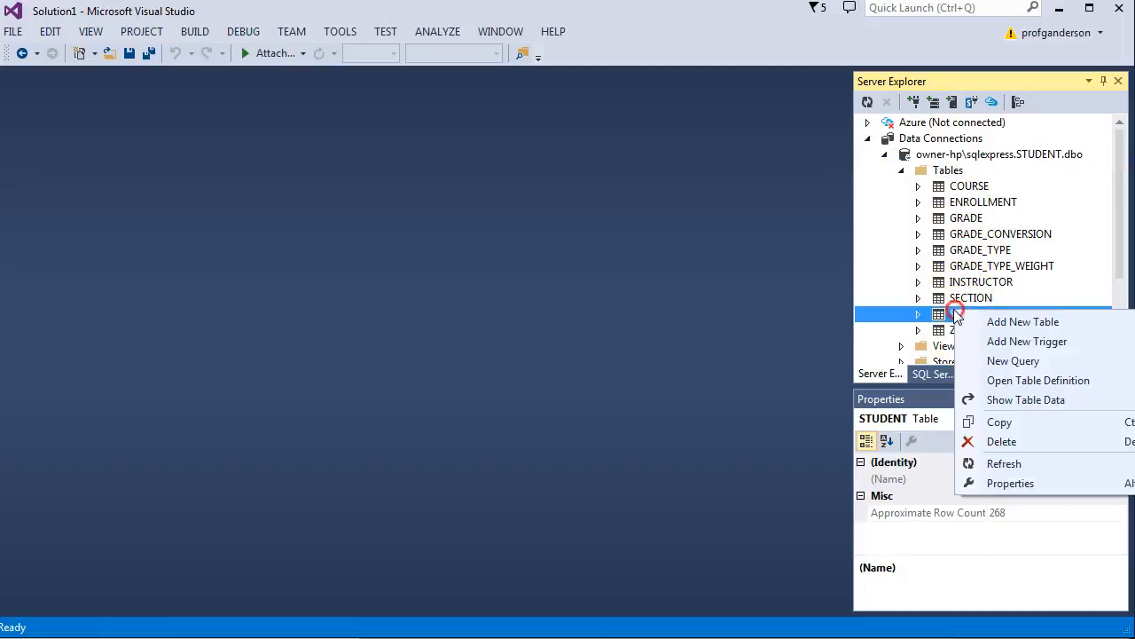
left_click(1020, 400)
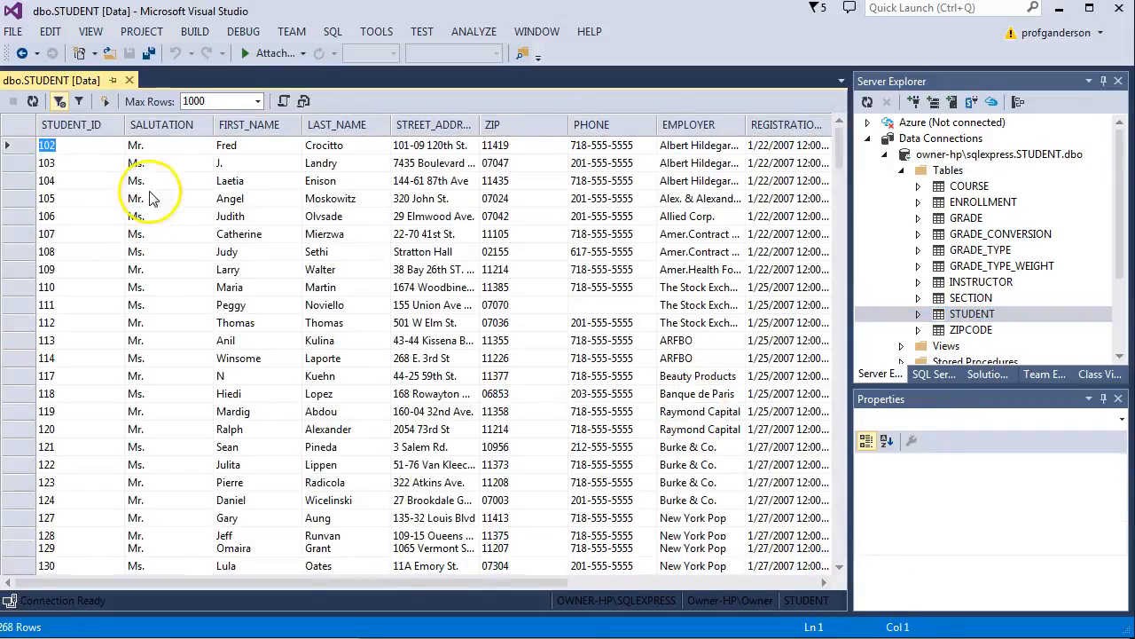
left_click(129, 82)
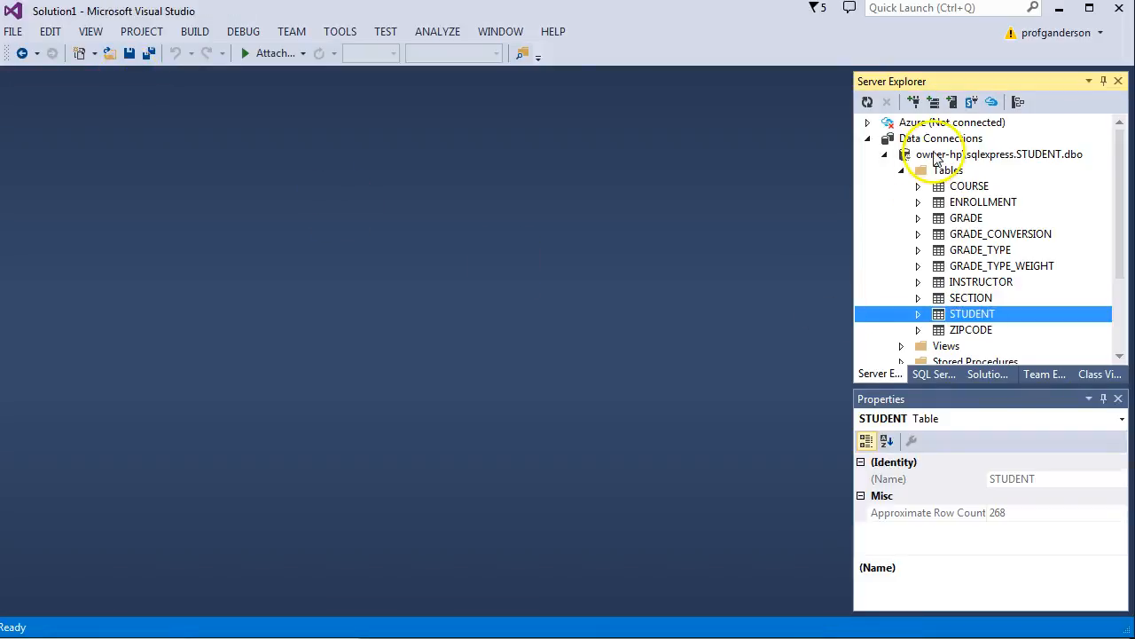
Delete the STUDENT database connection from the data connections and confirm the removal
left_click(934, 156)
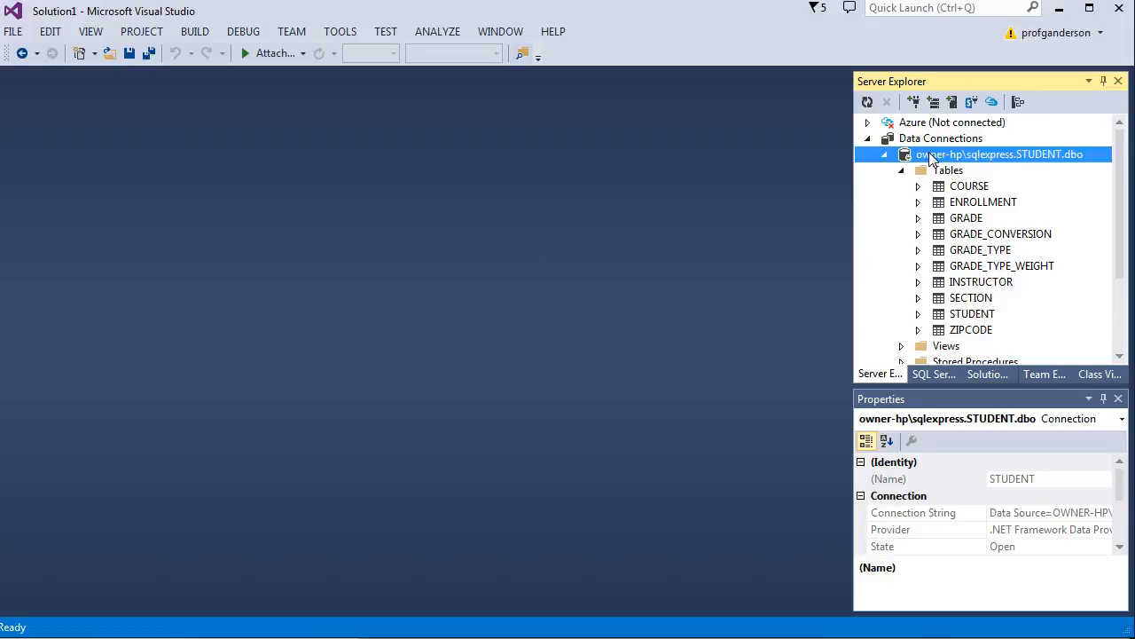
right_click(931, 158)
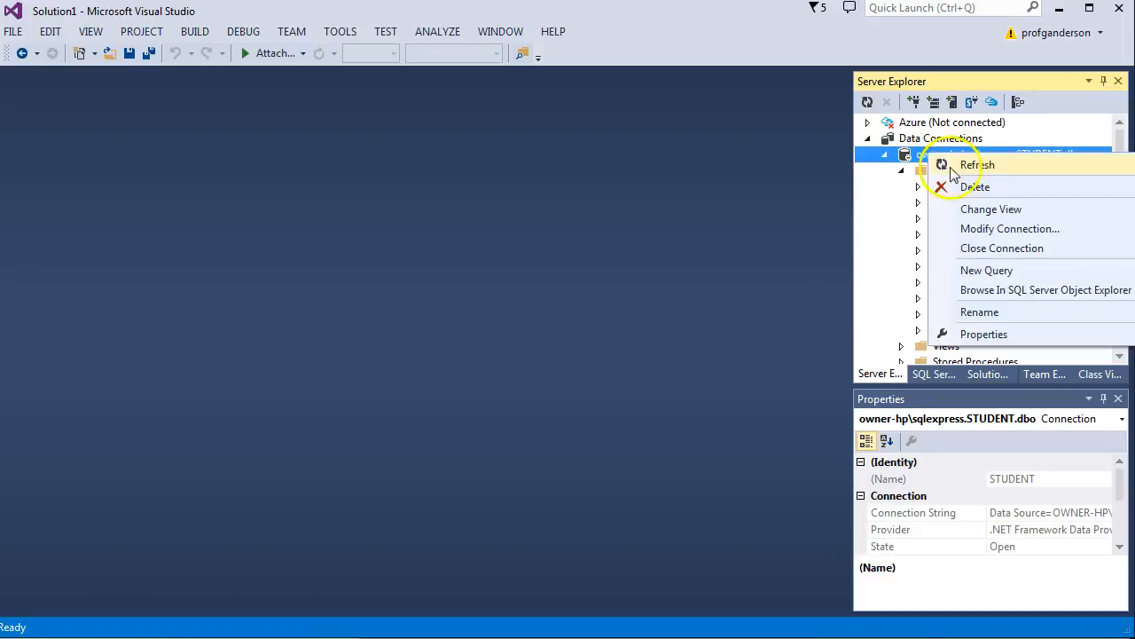
left_click(962, 187)
left_click(893, 529)
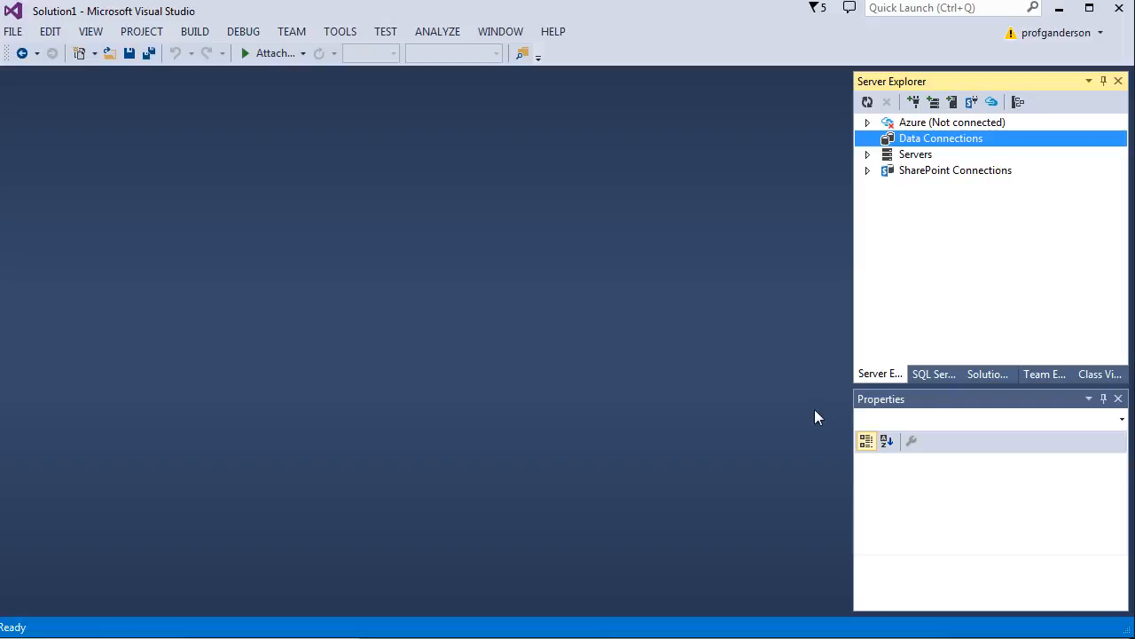
Create a new SQL Server database named NBA on server OWNER-HP\SQLEXPRESS with Windows Authentication
left_click(914, 141)
right_click(914, 140)
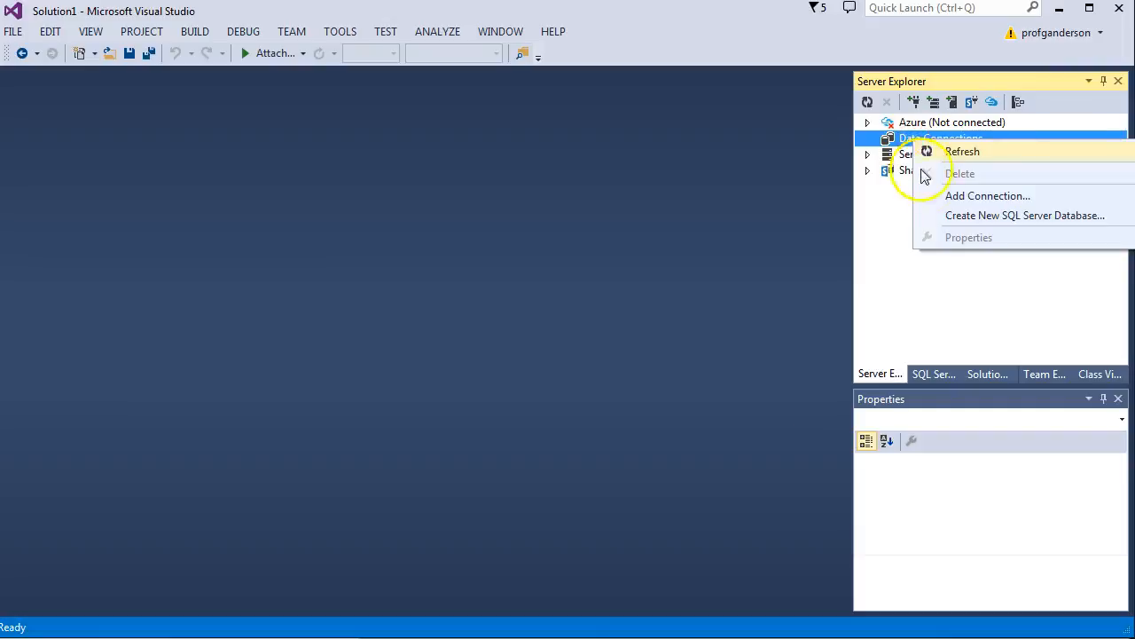
left_click(956, 219)
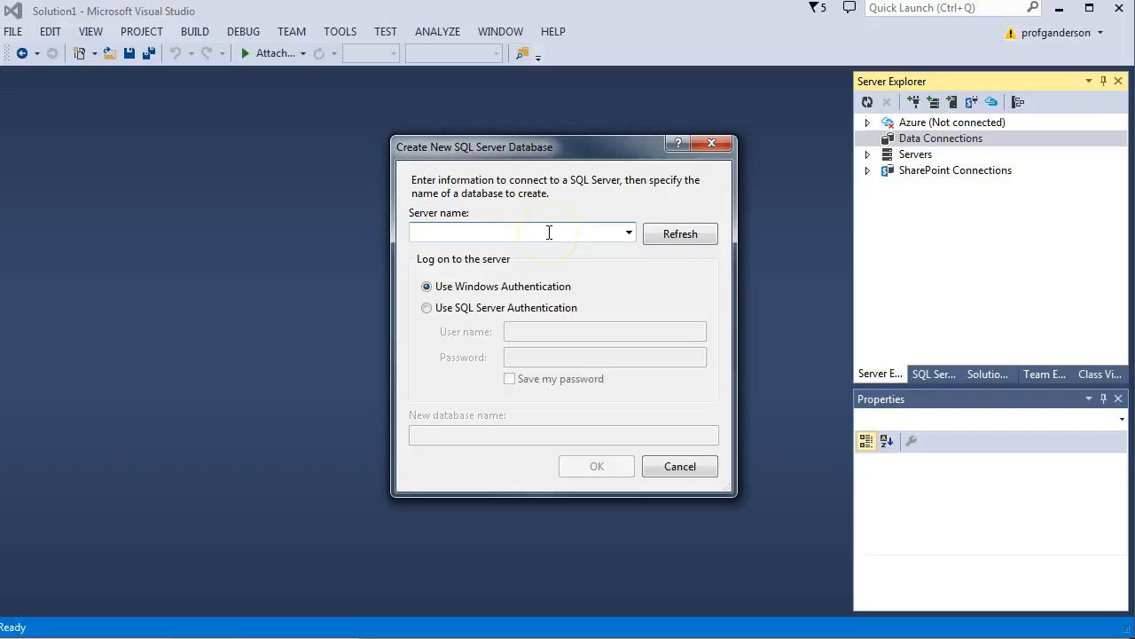
type("OWNER-HP\\SQLEXPRESS")
left_click(472, 434)
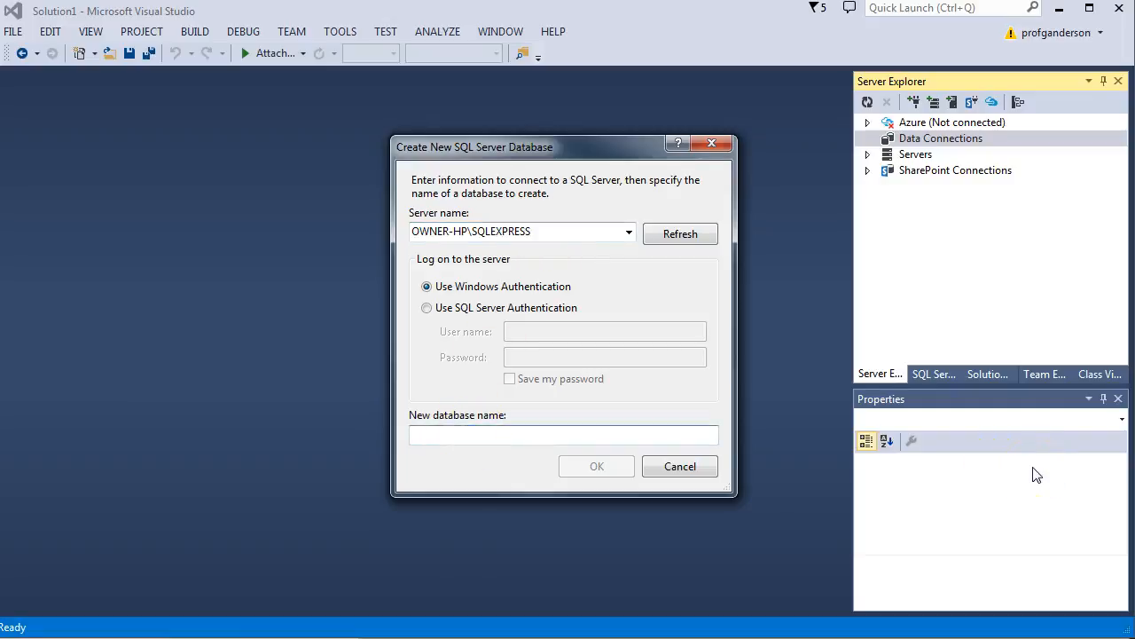
type("NBA")
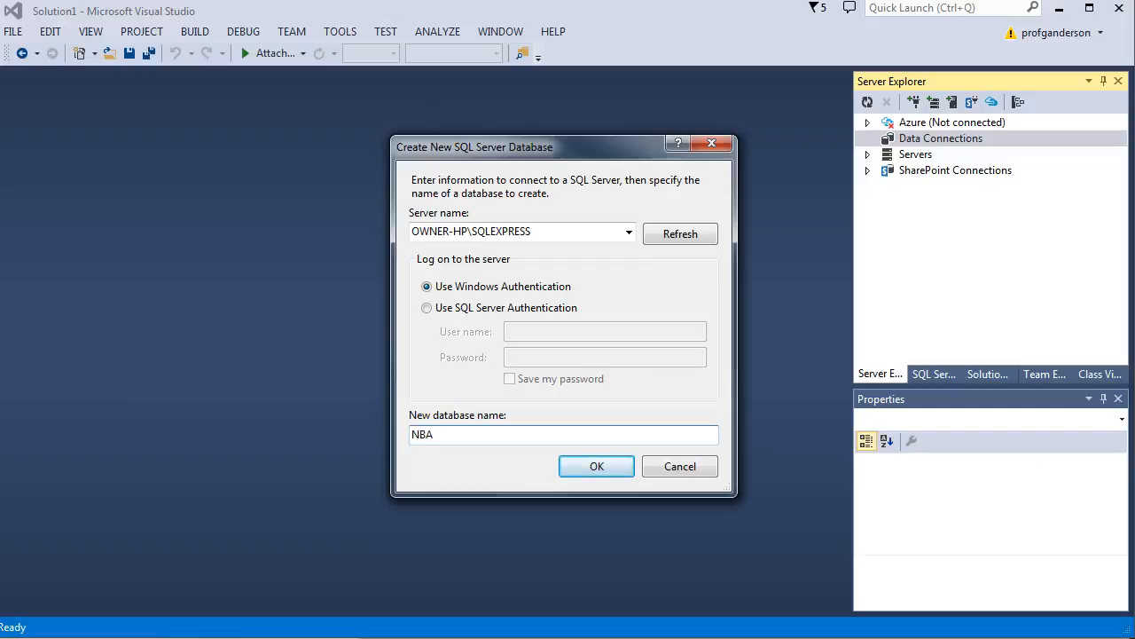
left_click(583, 467)
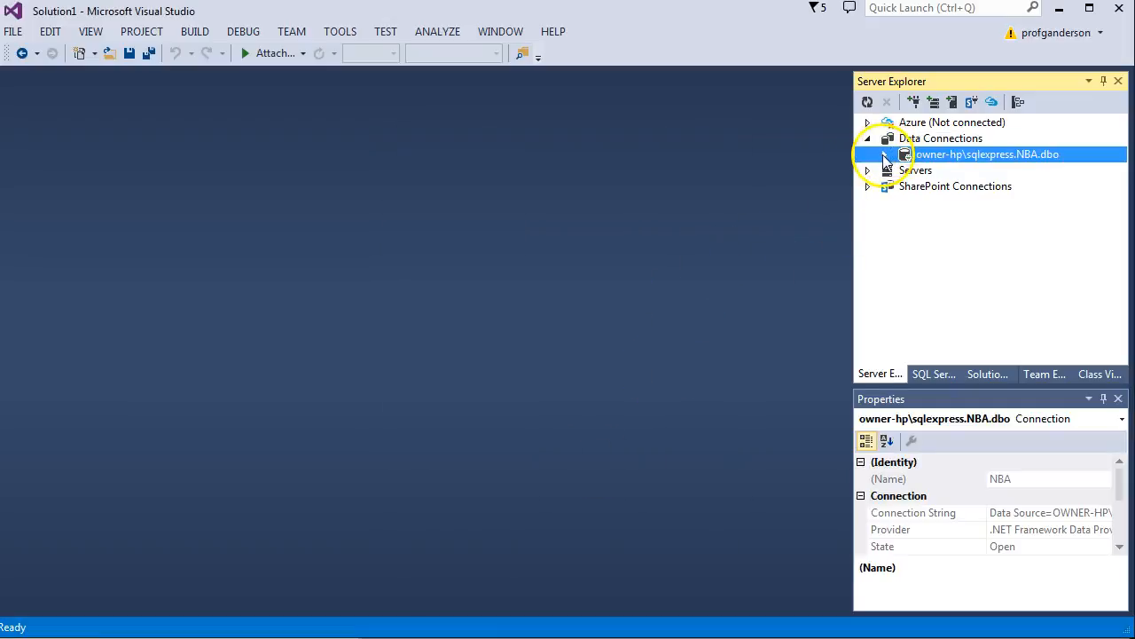
Expand the NBA database connection and add a new table to it
left_click(883, 156)
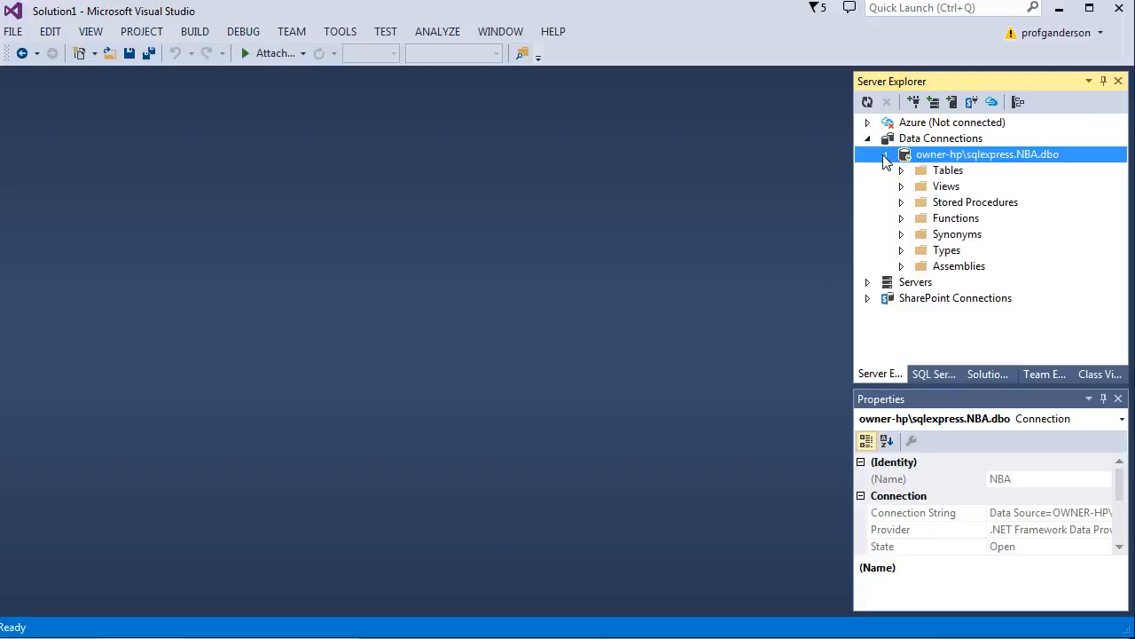
left_click(902, 172)
left_click(936, 171)
right_click(935, 170)
left_click(980, 183)
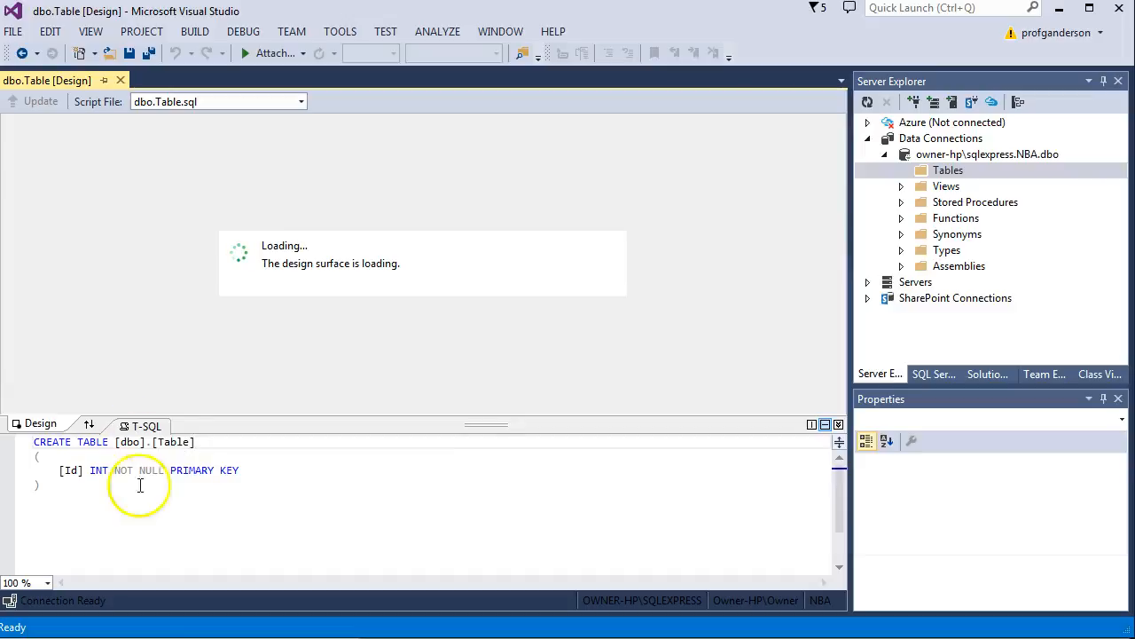
Rename the new table to Team in its CREATE TABLE script
left_click(167, 451)
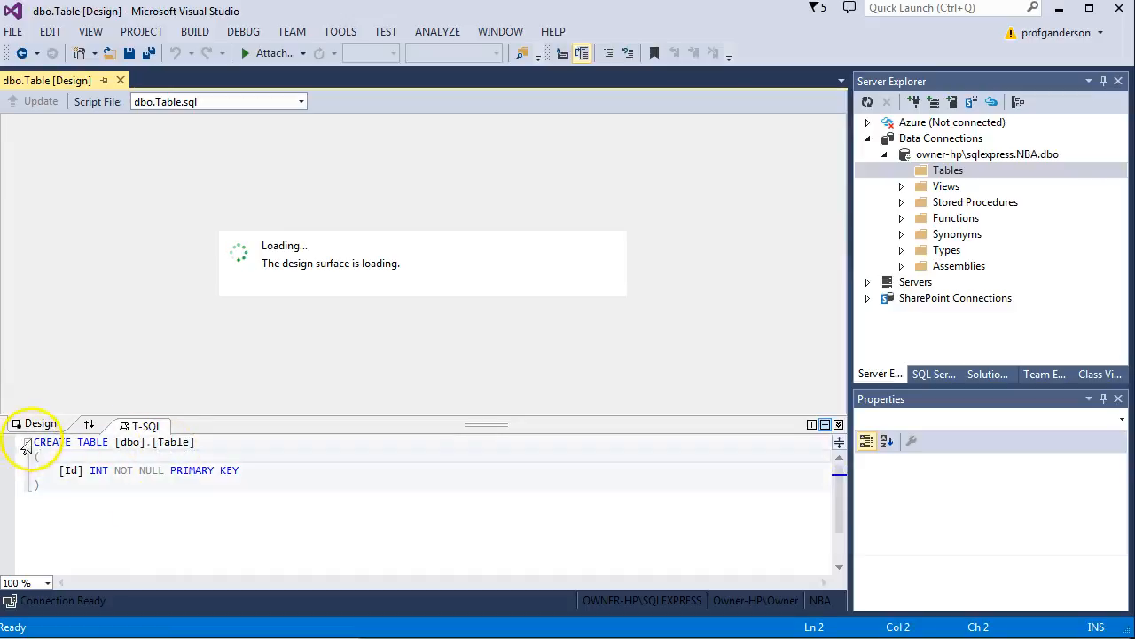
left_click_drag(32, 441, 56, 484)
left_click(162, 513)
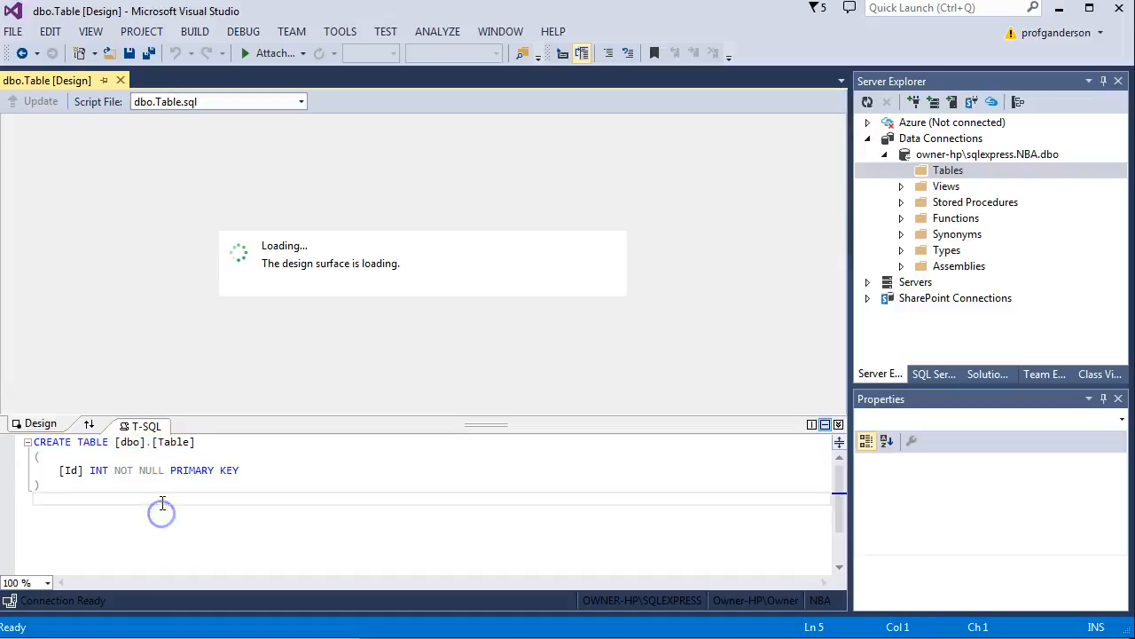
left_click(187, 443)
double_click(162, 442)
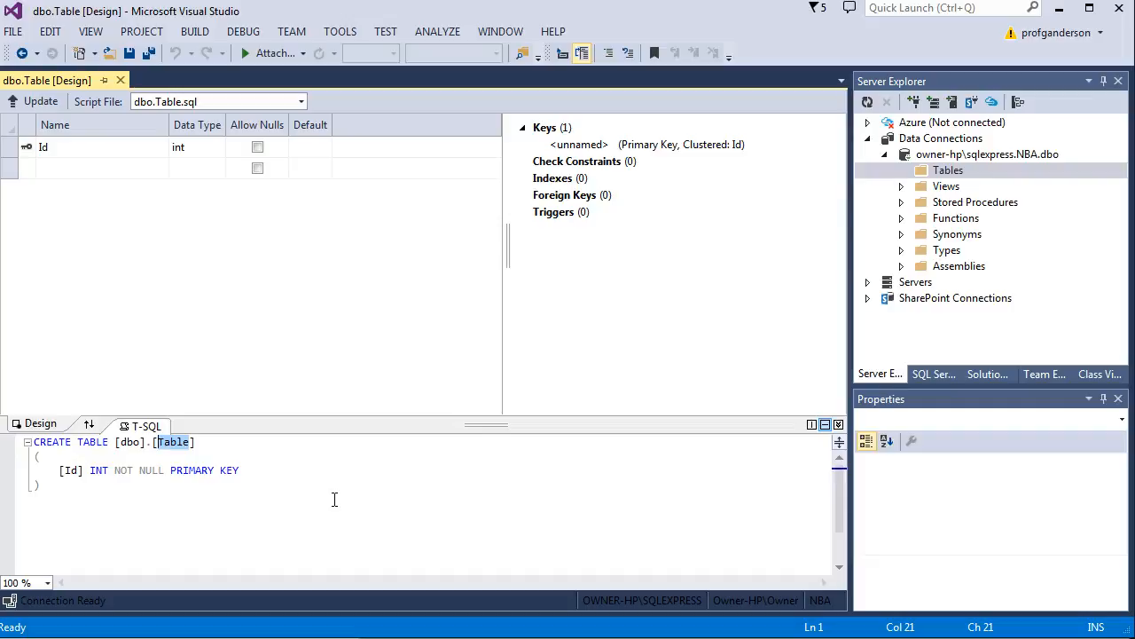
type("Team")
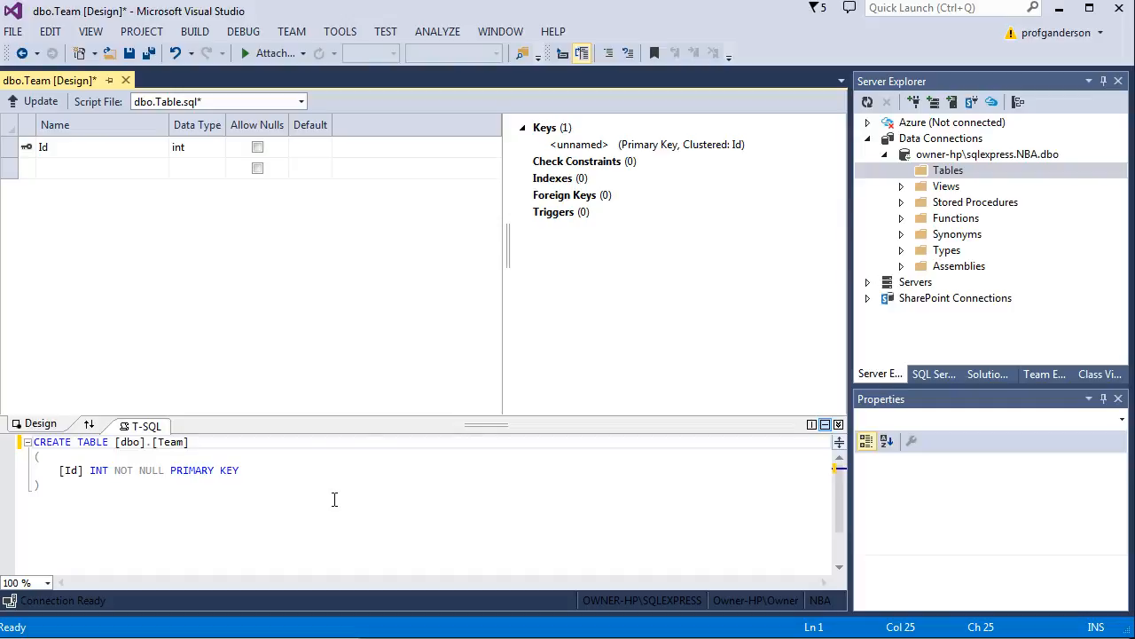
Rename the primary key column Id to teamID, keeping data type int with nulls disallowed
left_click(28, 146)
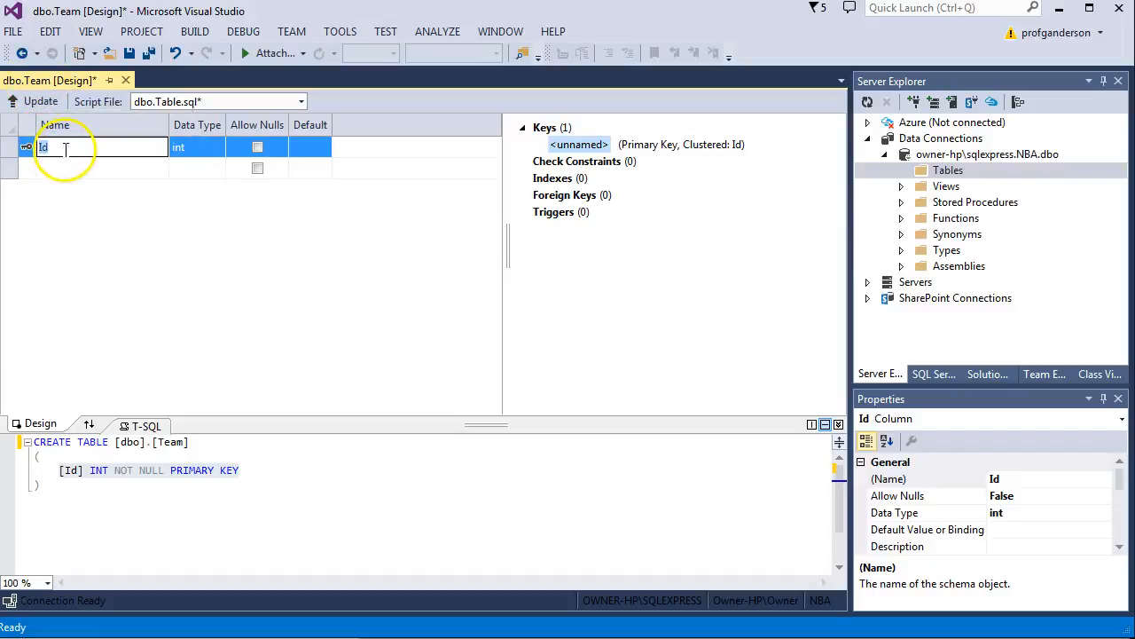
type("teamID")
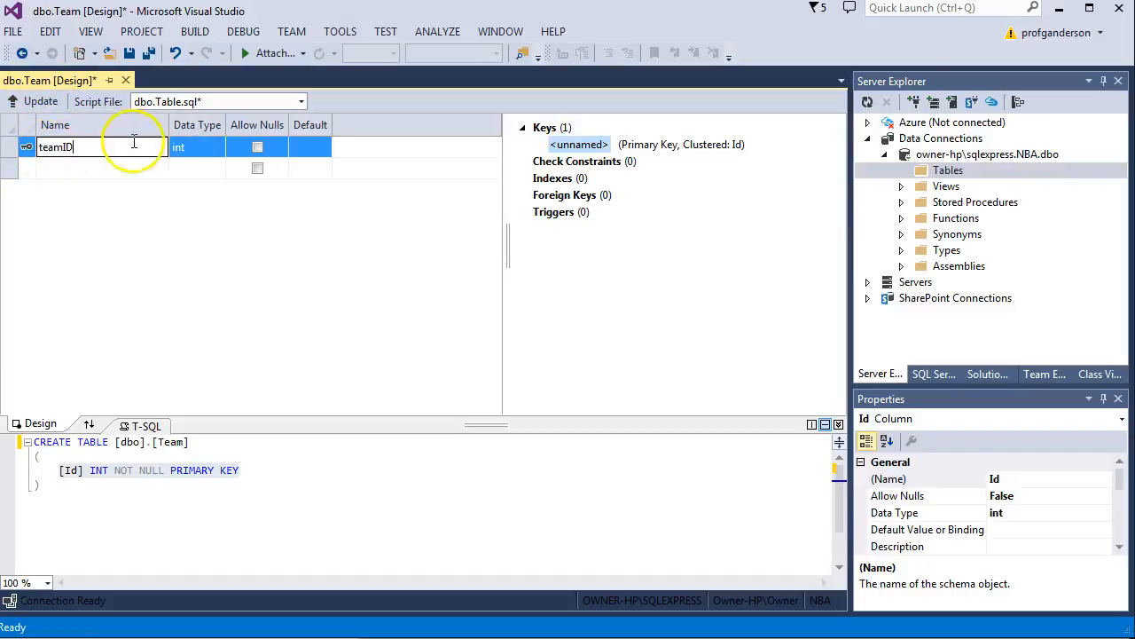
left_click(197, 148)
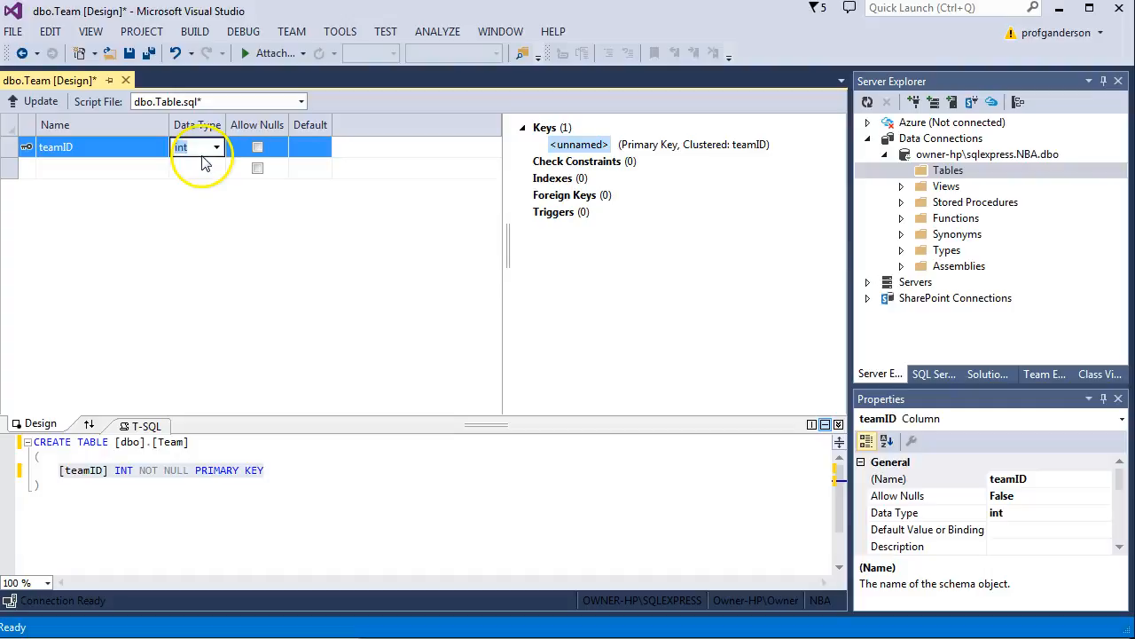
left_click(264, 157)
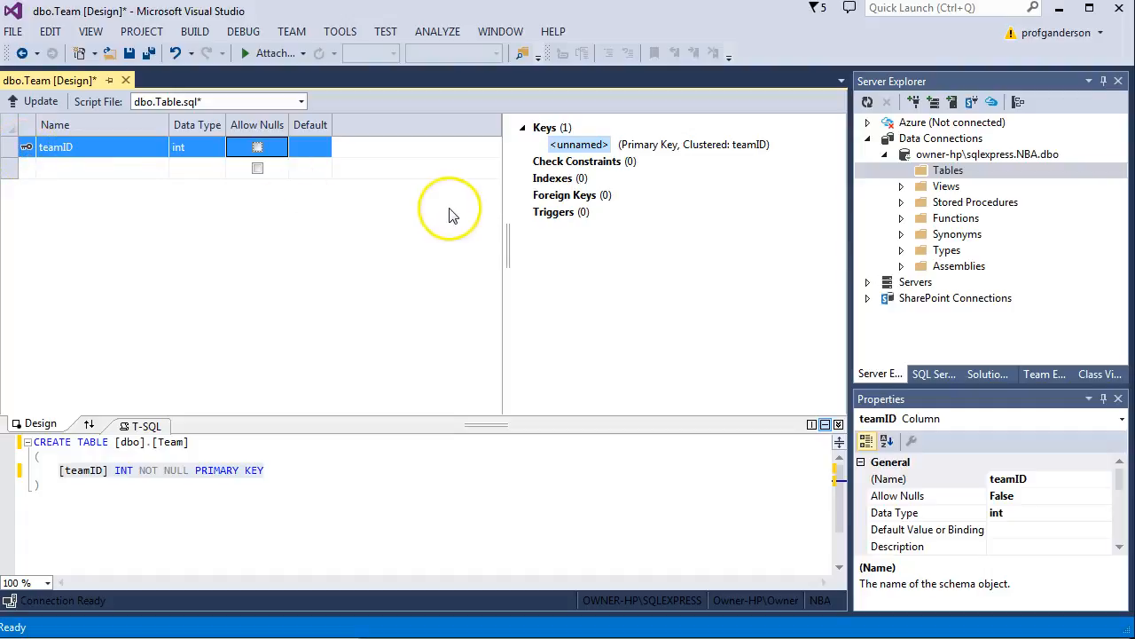
Add a teamName column with data type varchar(30) to the Team table, with nulls disallowed
key("Tab")
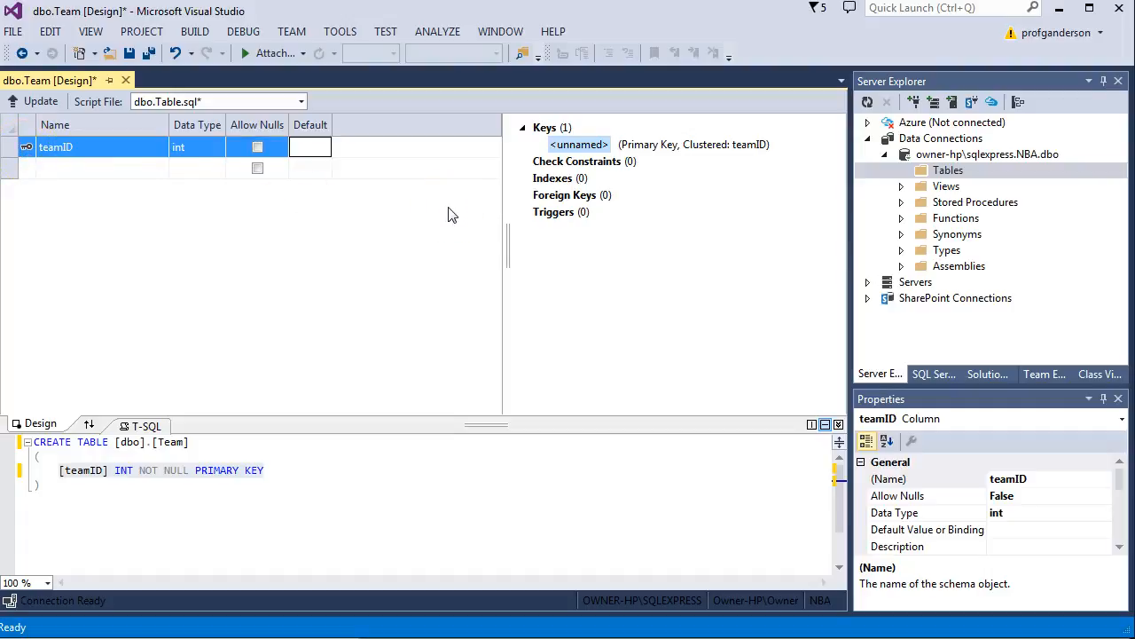
key("Tab")
left_click(448, 215)
type("teamN")
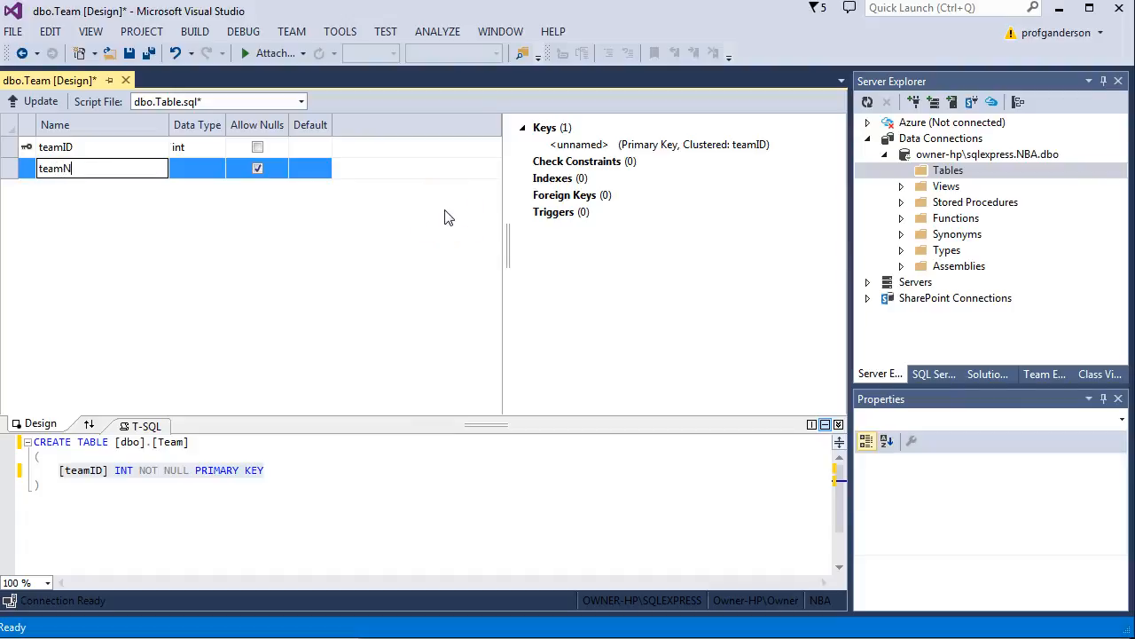
key("Tab")
type("varchar")
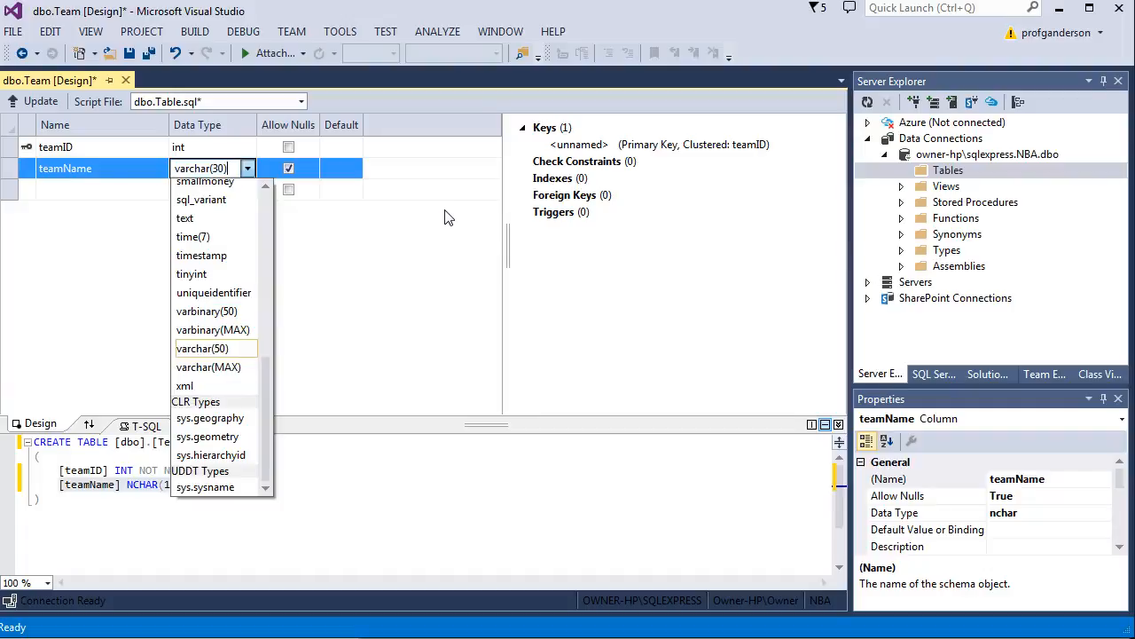
key("Tab")
key("space")
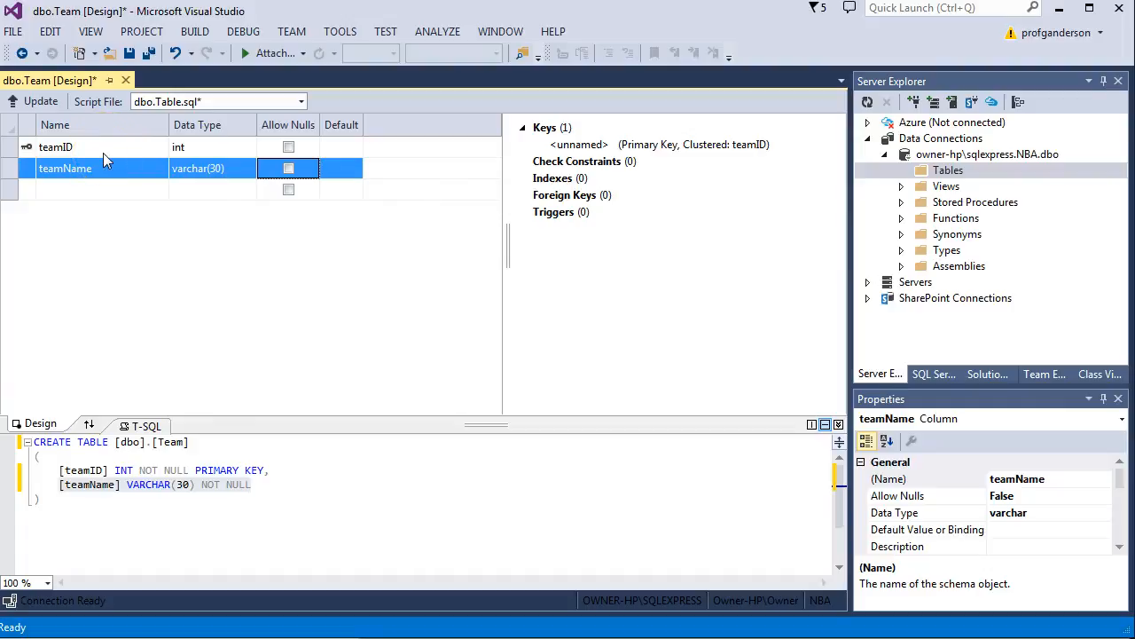
Update the database to create the Team table, and refresh the NBA connection's Tables folder
left_click(35, 102)
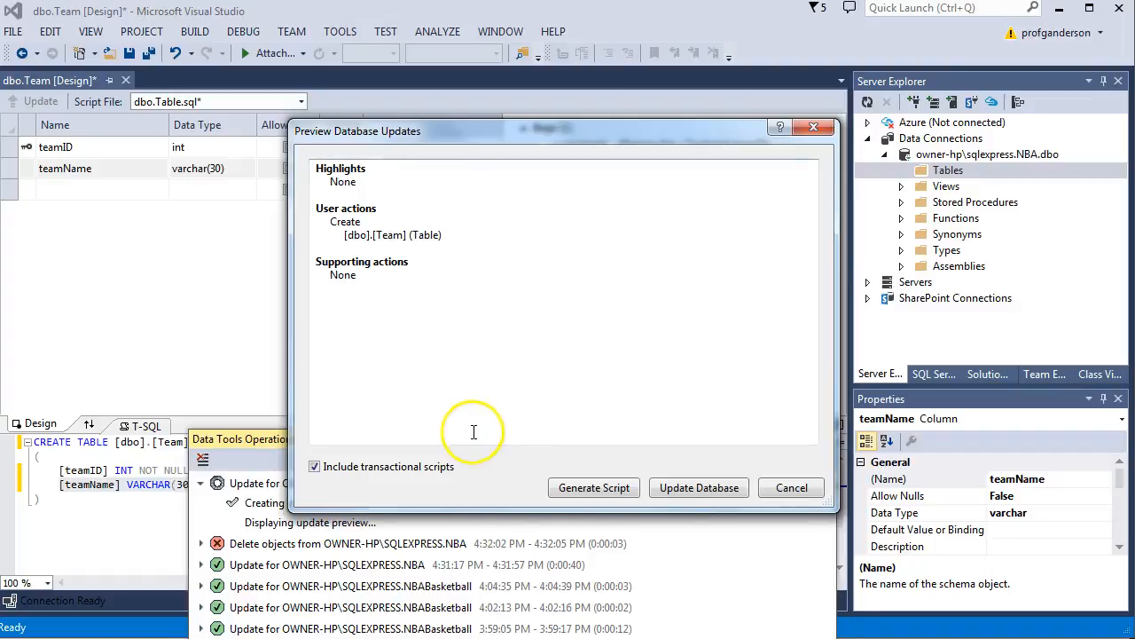
left_click(684, 489)
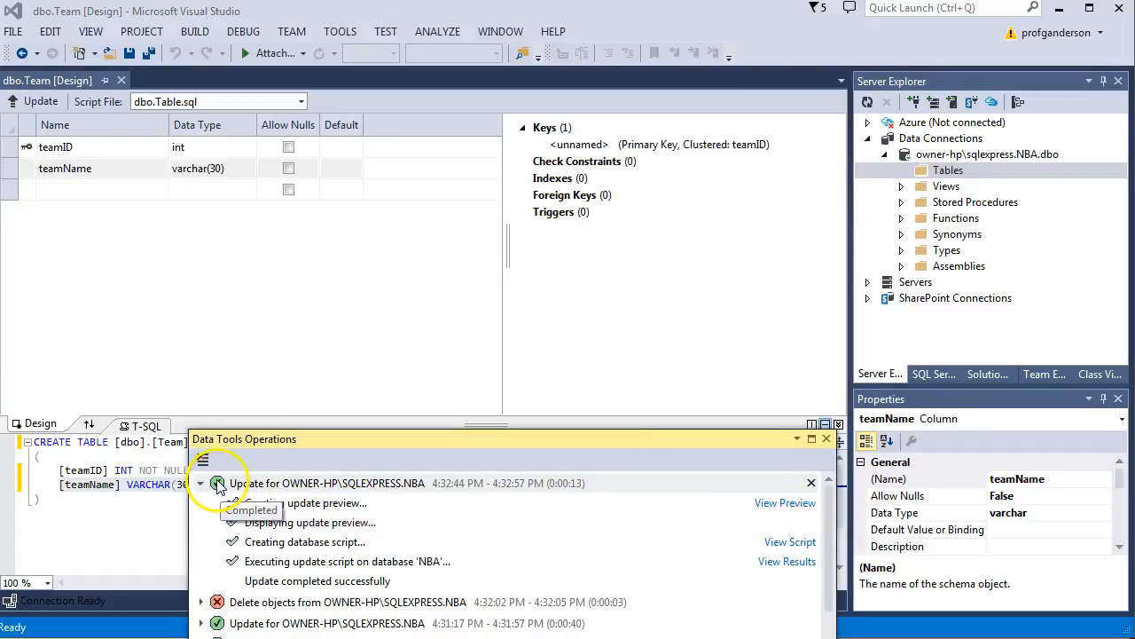
left_click(826, 441)
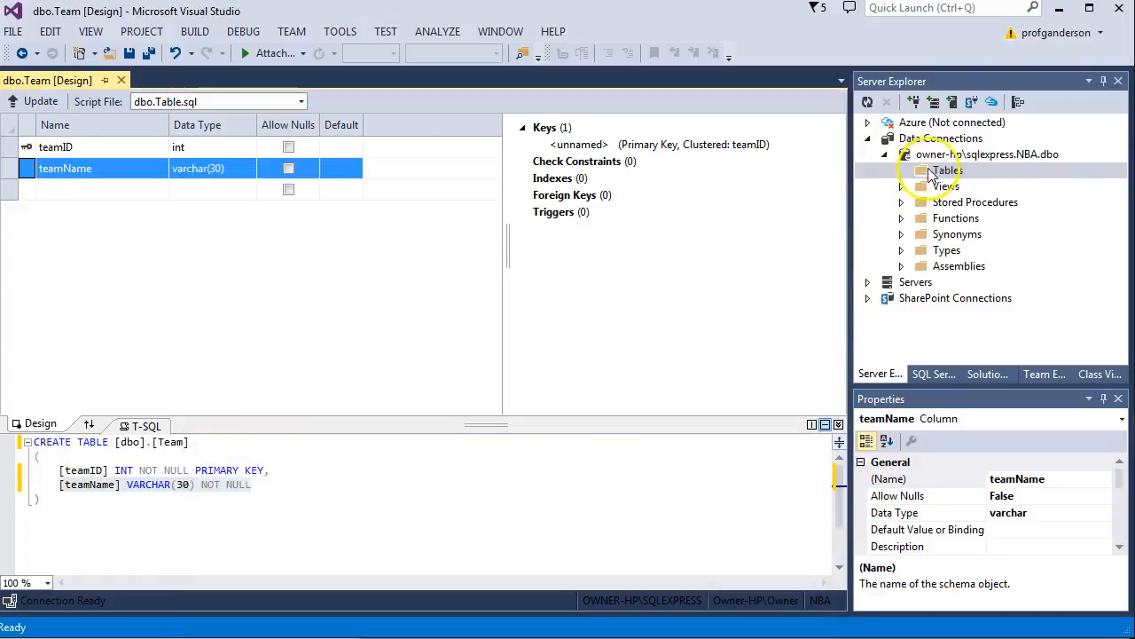
right_click(930, 174)
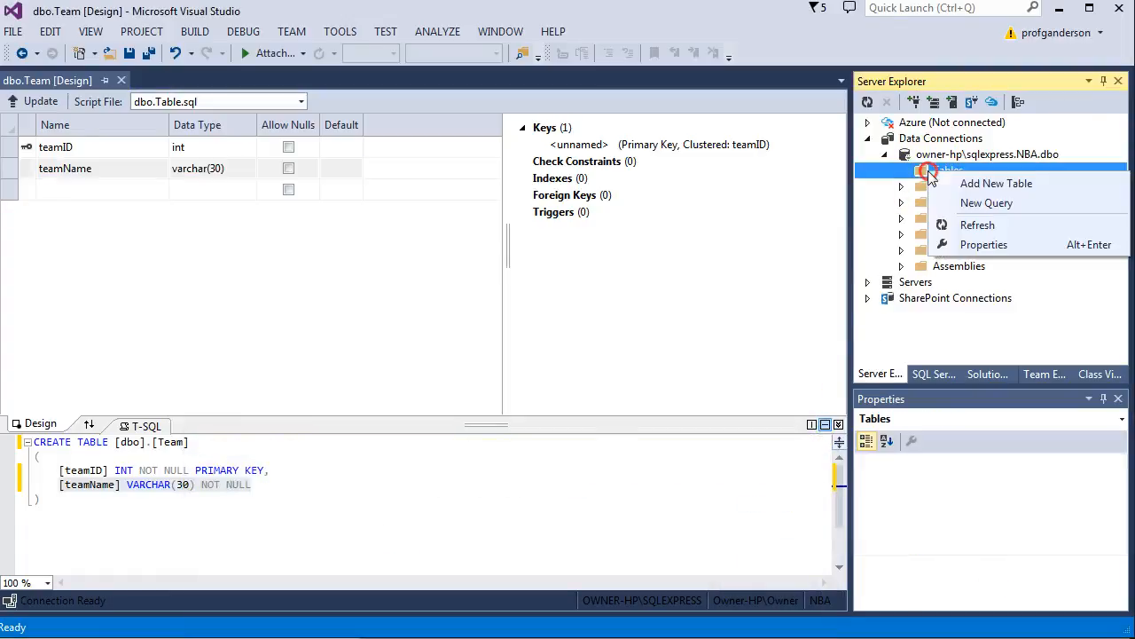
left_click(958, 226)
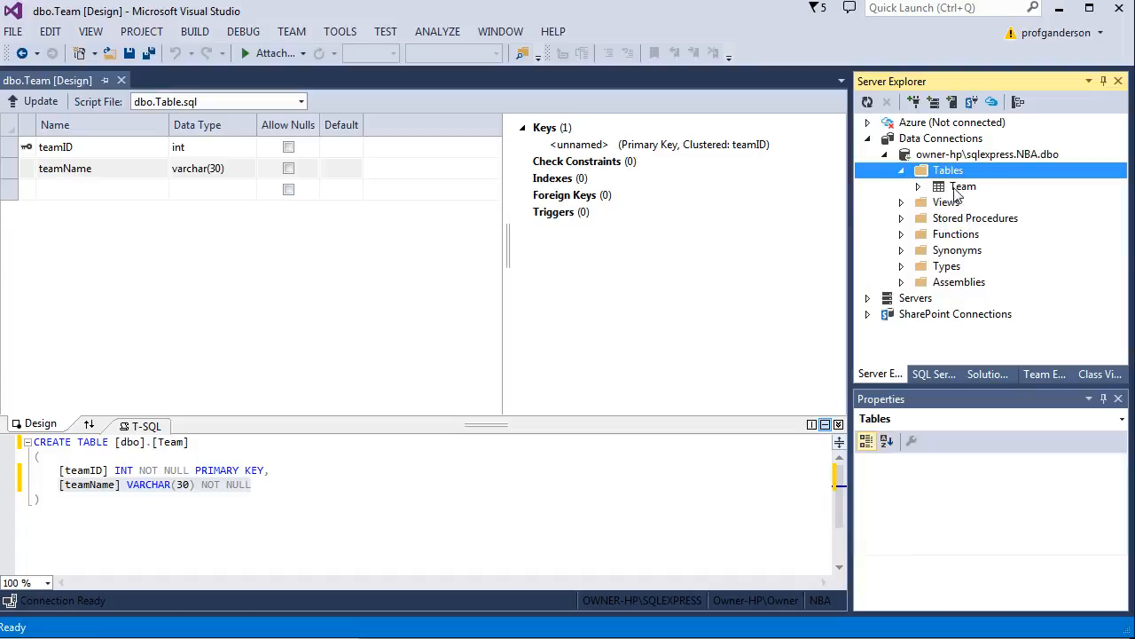
Show the Team table's data and enter a first row with teamID 1 and teamName UTAH JAZZ
right_click(957, 190)
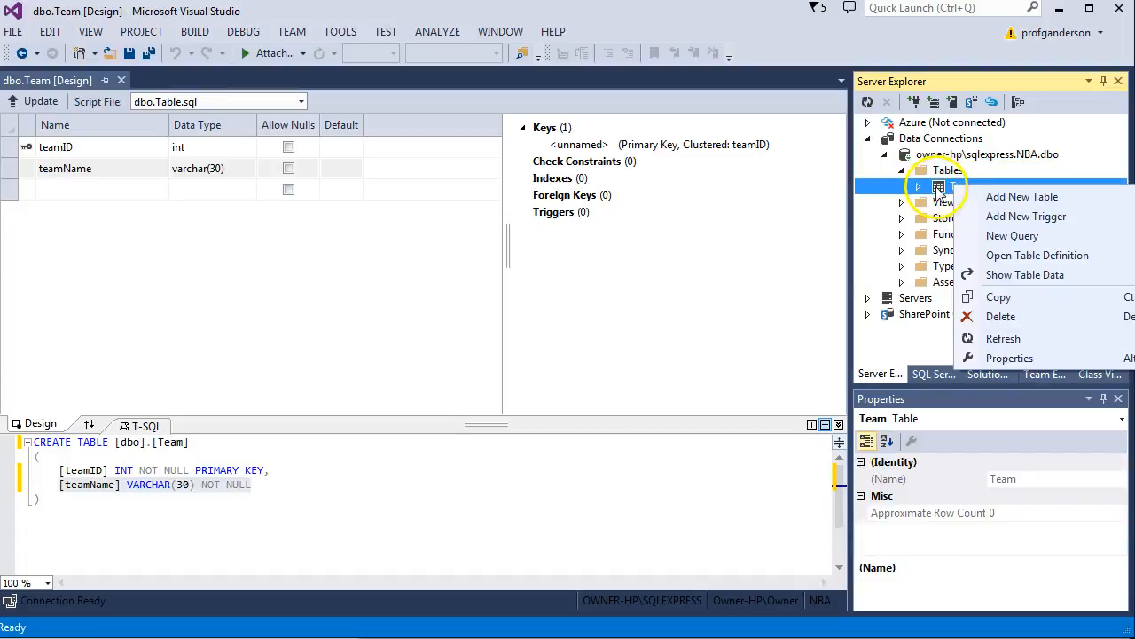
left_click(1023, 277)
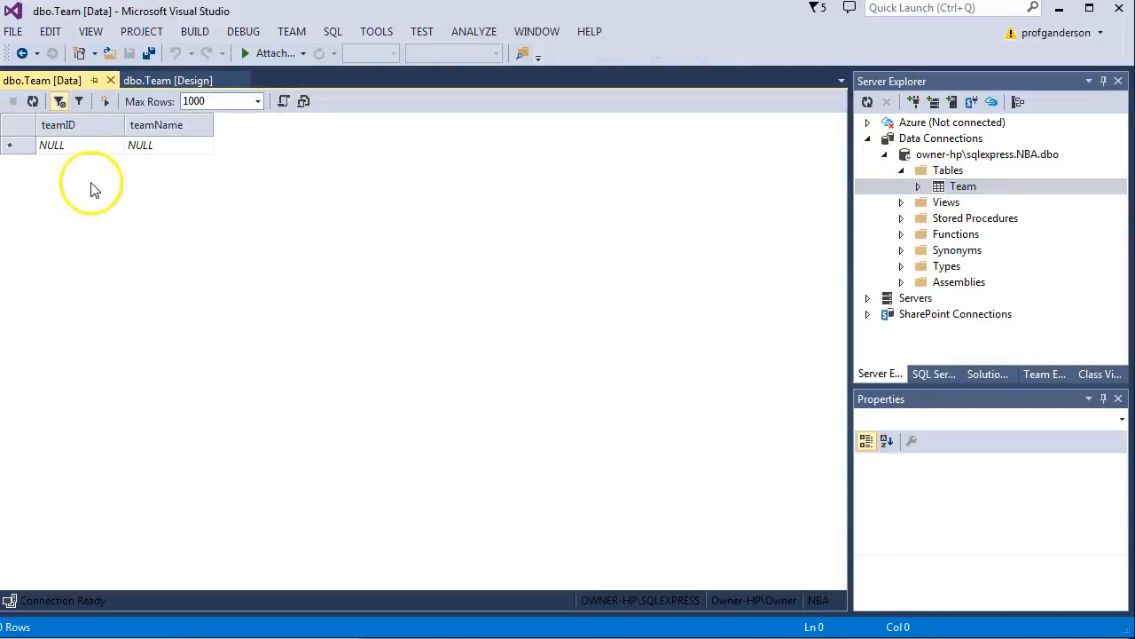
left_click(82, 145)
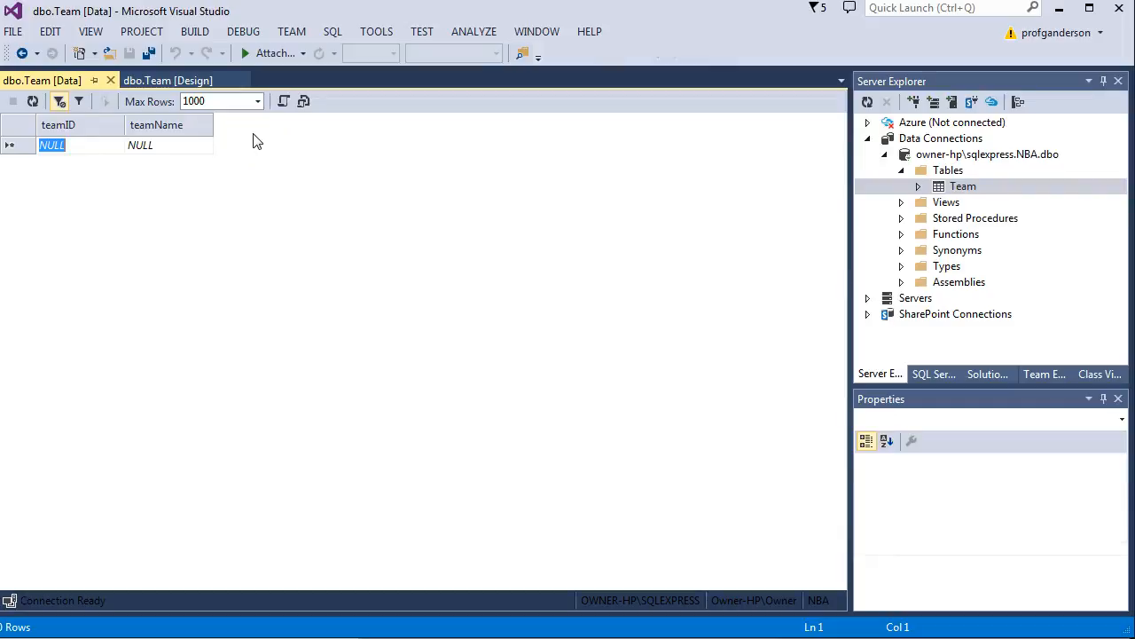
type("1")
key("Tab")
type("UTAH")
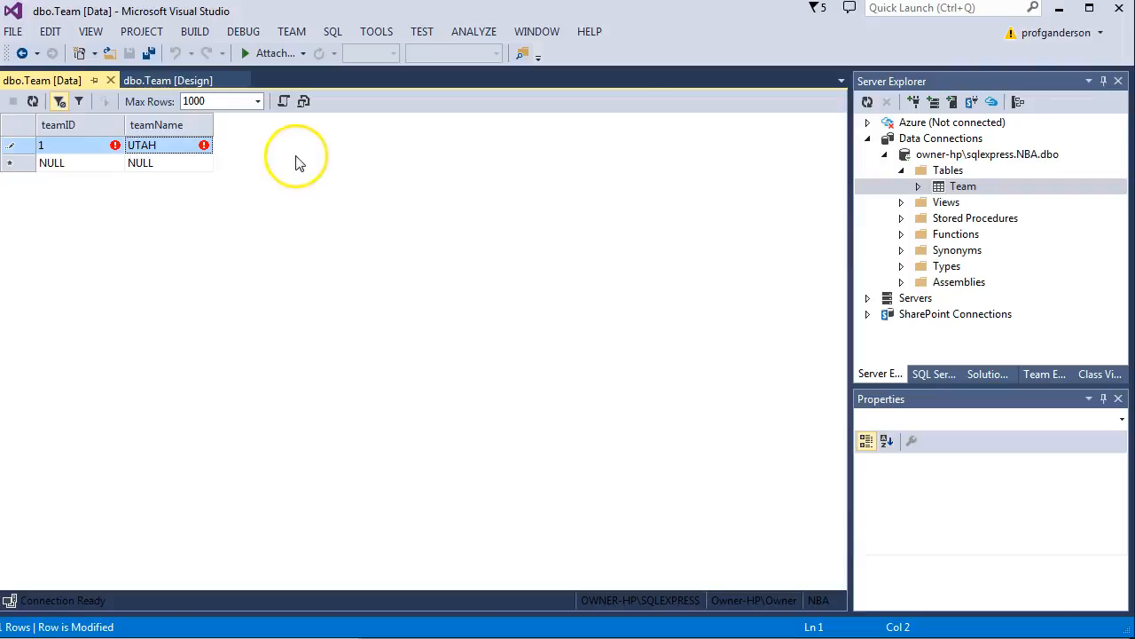
left_click(173, 145)
left_click(174, 143)
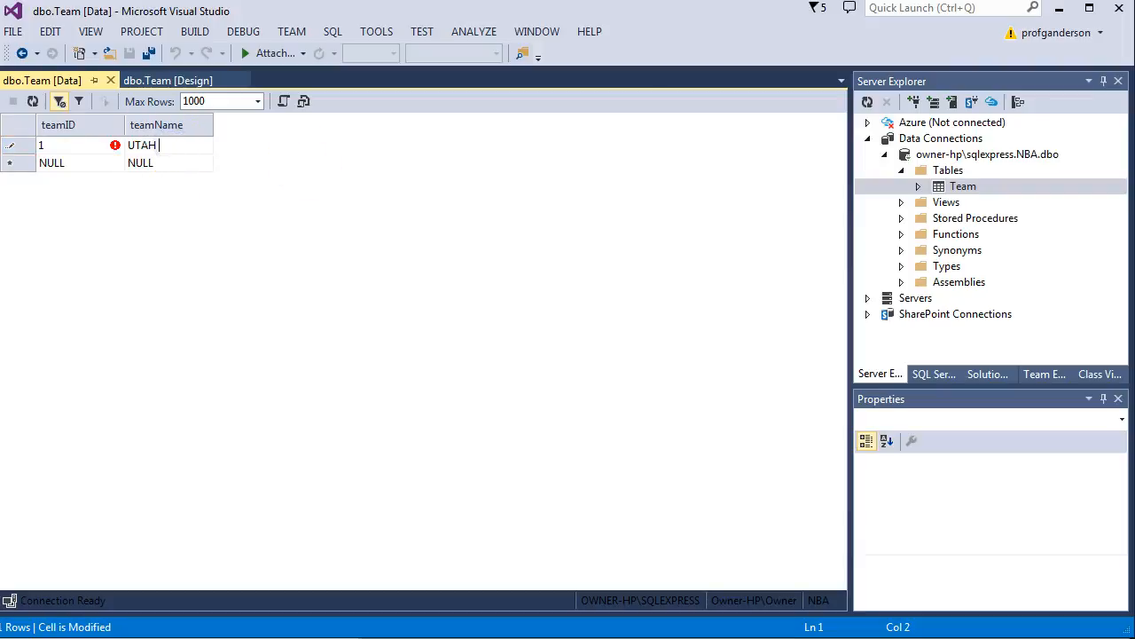
Enter a second Team row with teamID 2 and teamName DENVER NUGGETS
left_click(73, 160)
type("2")
left_click(139, 162)
type("DENVER")
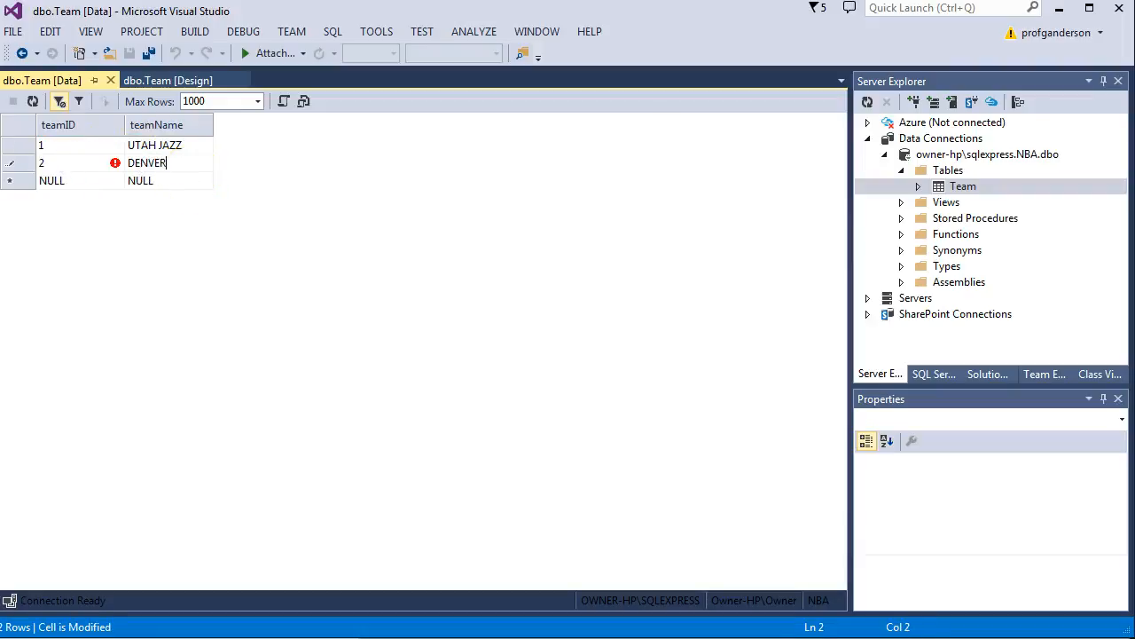
type(" NUGGETS")
Enter a third Team row with teamID 3 and teamName OKLAHOMA THUNDER, and commit it
left_click(58, 174)
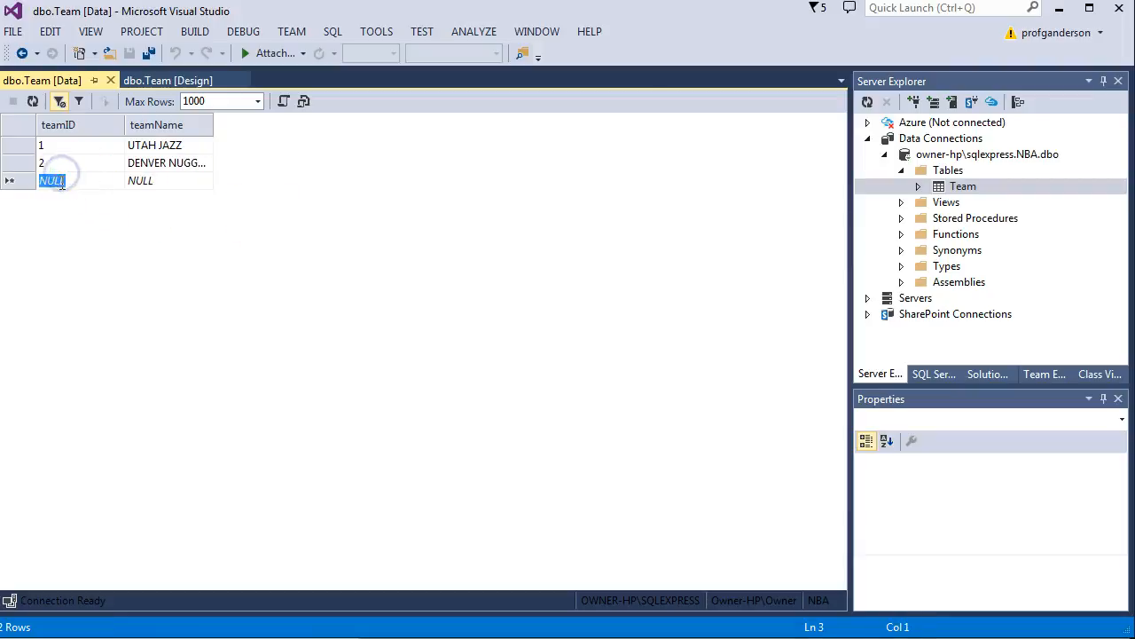
type("3")
left_click(142, 180)
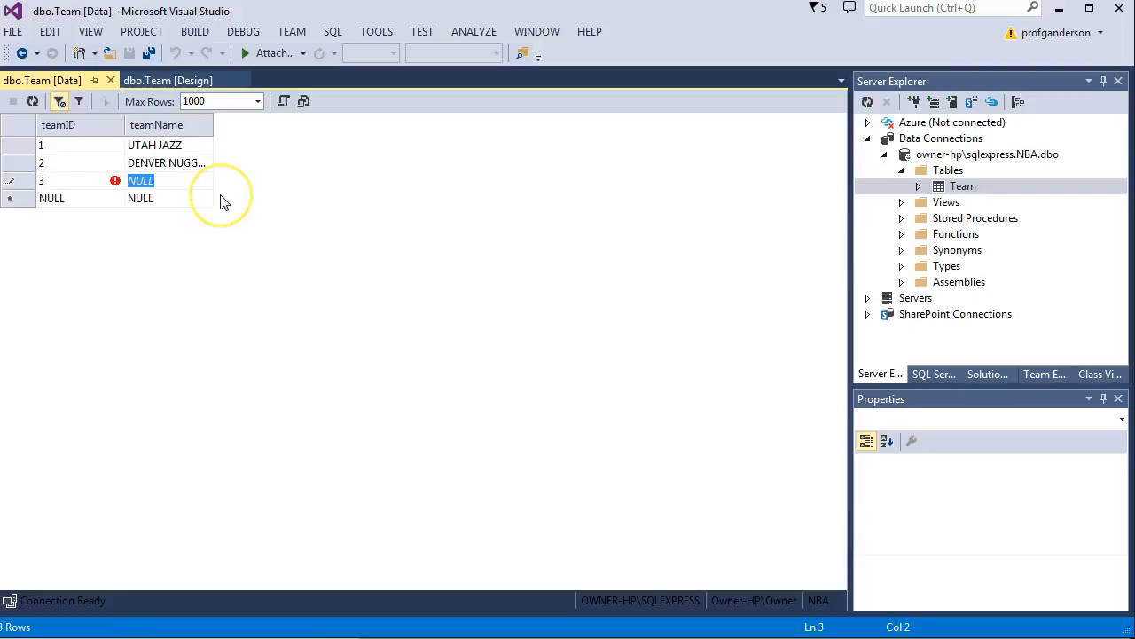
type("O")
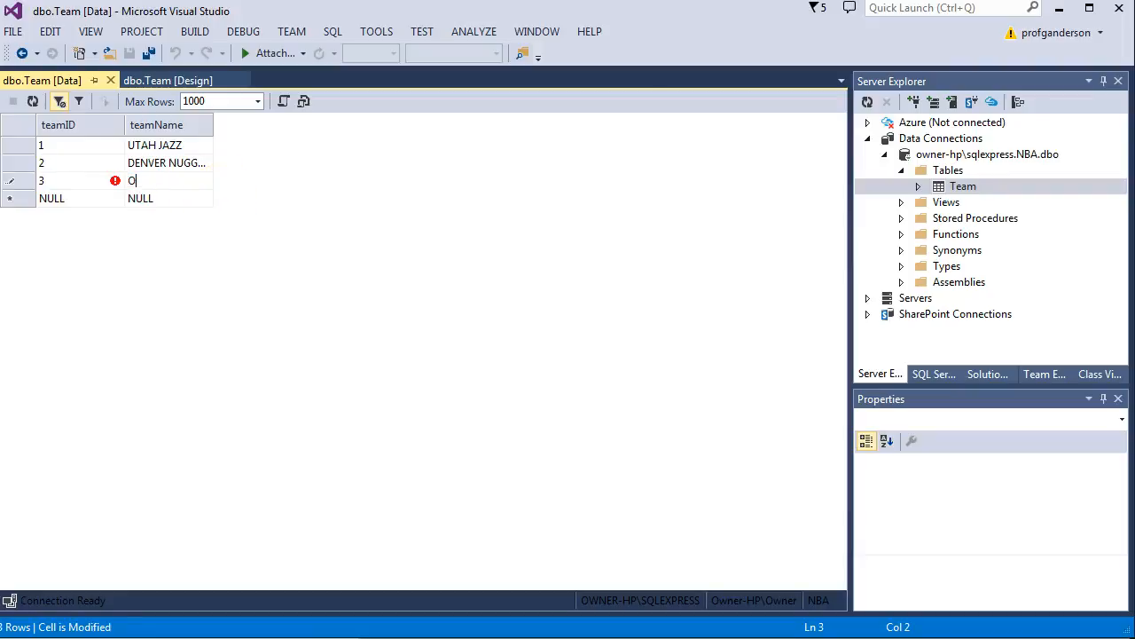
type("KLAHOMA")
key("Return")
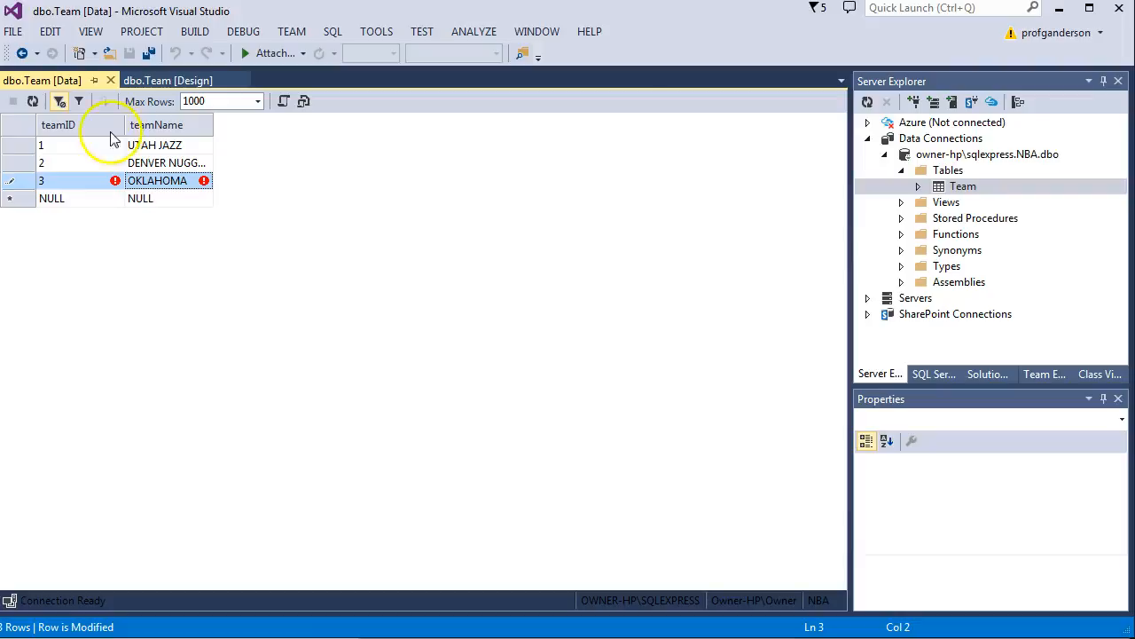
left_click(187, 181)
left_click(188, 181)
type("THUNDER")
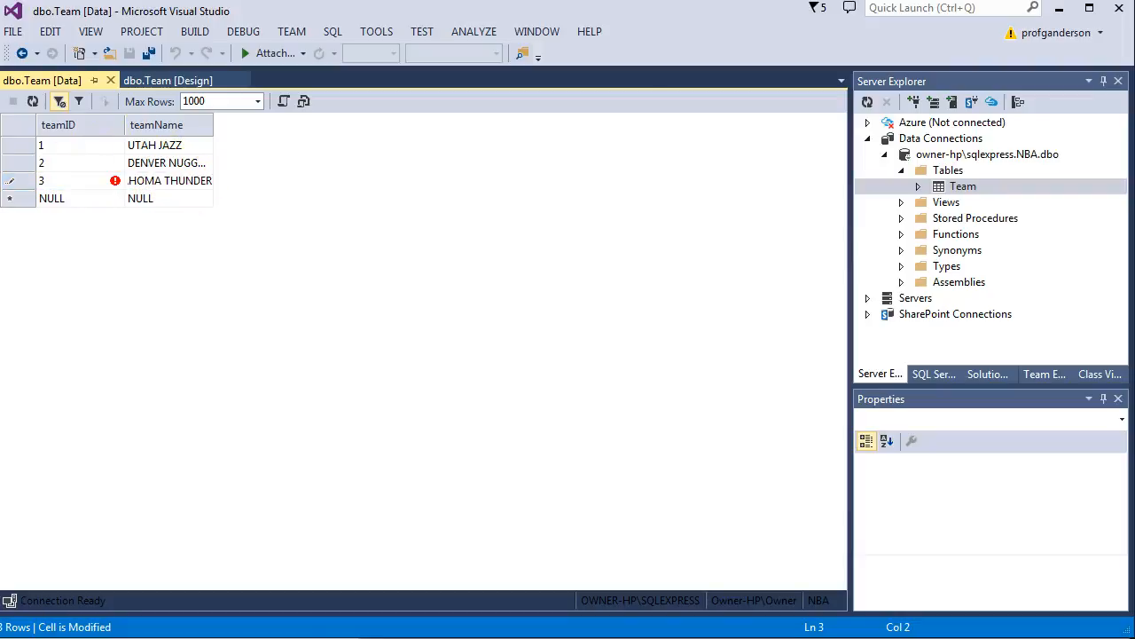
key("Return")
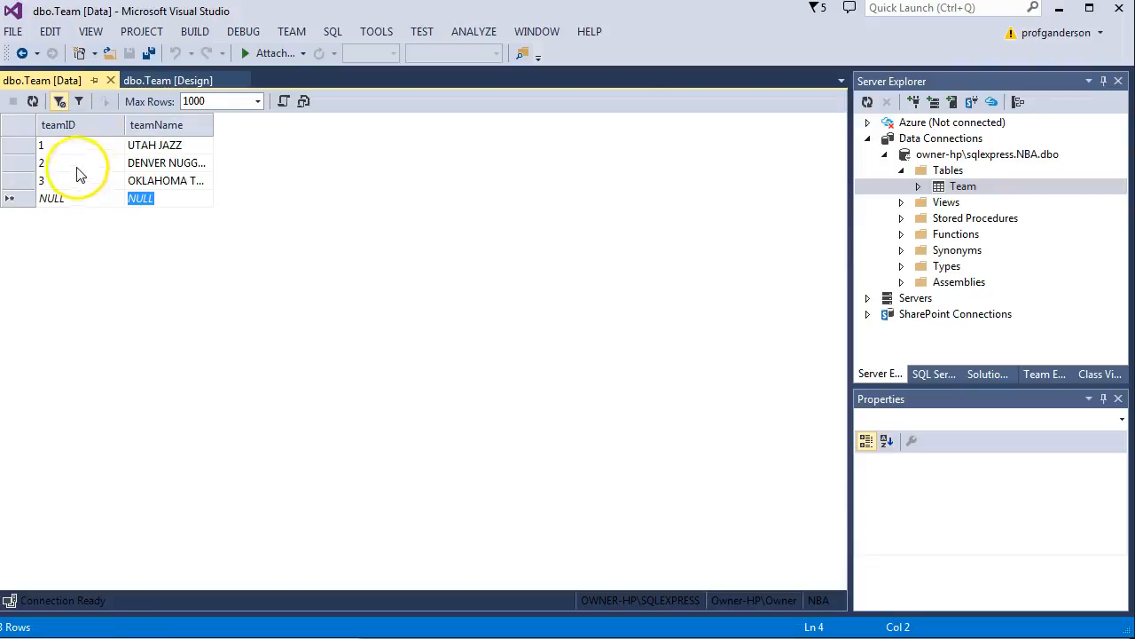
Close the Team table's data and design windows and add another new table to the NBA database
left_click(111, 81)
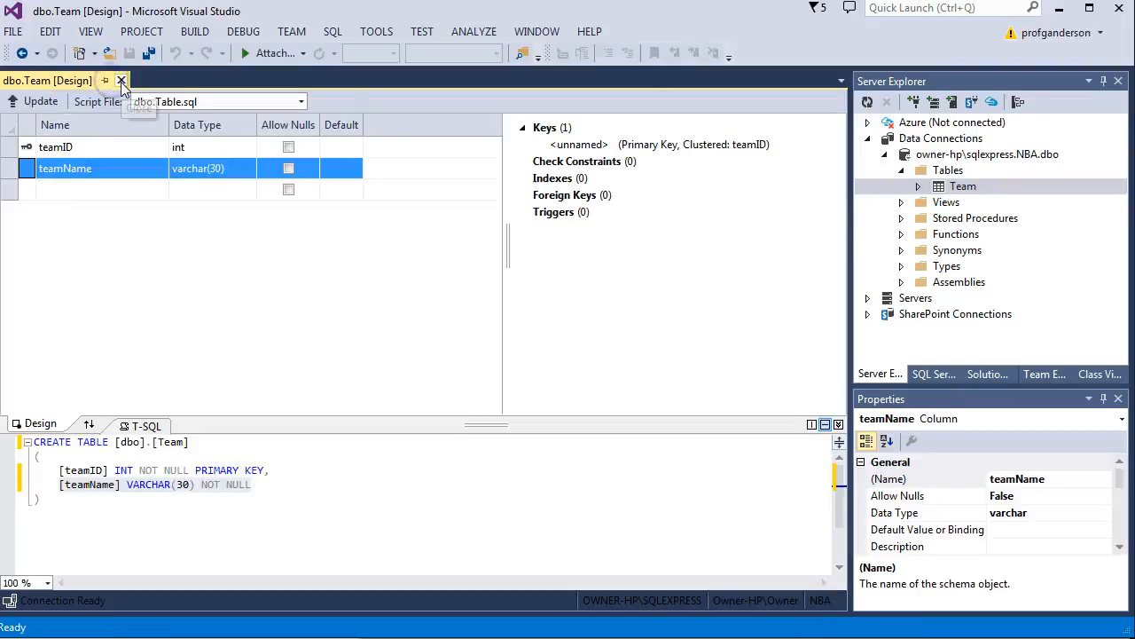
left_click(113, 80)
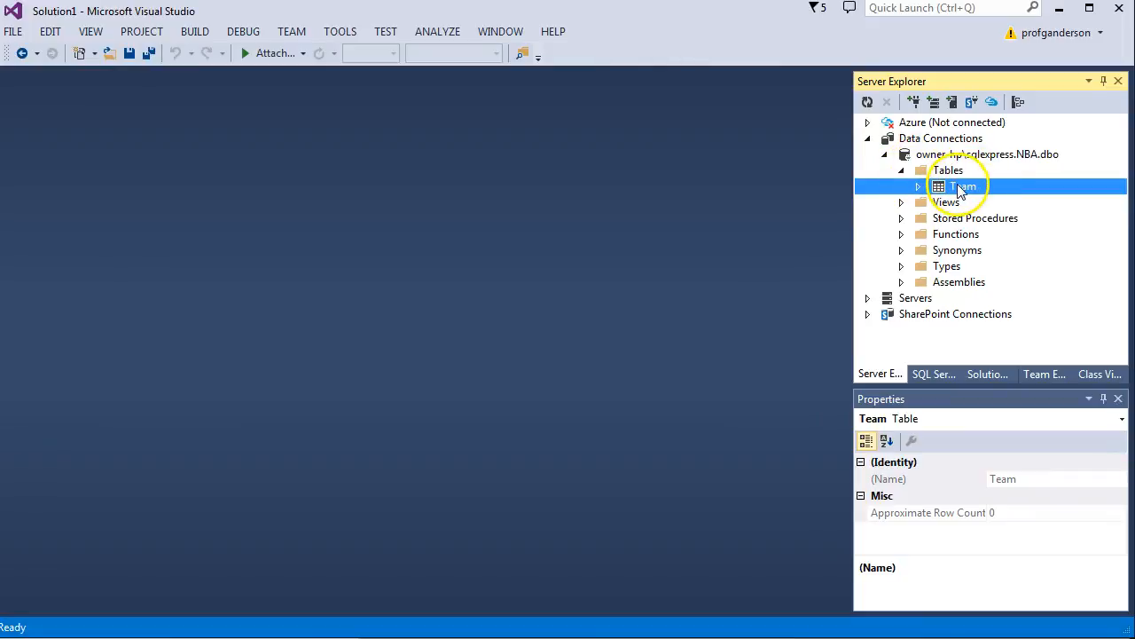
left_click(947, 171)
right_click(948, 173)
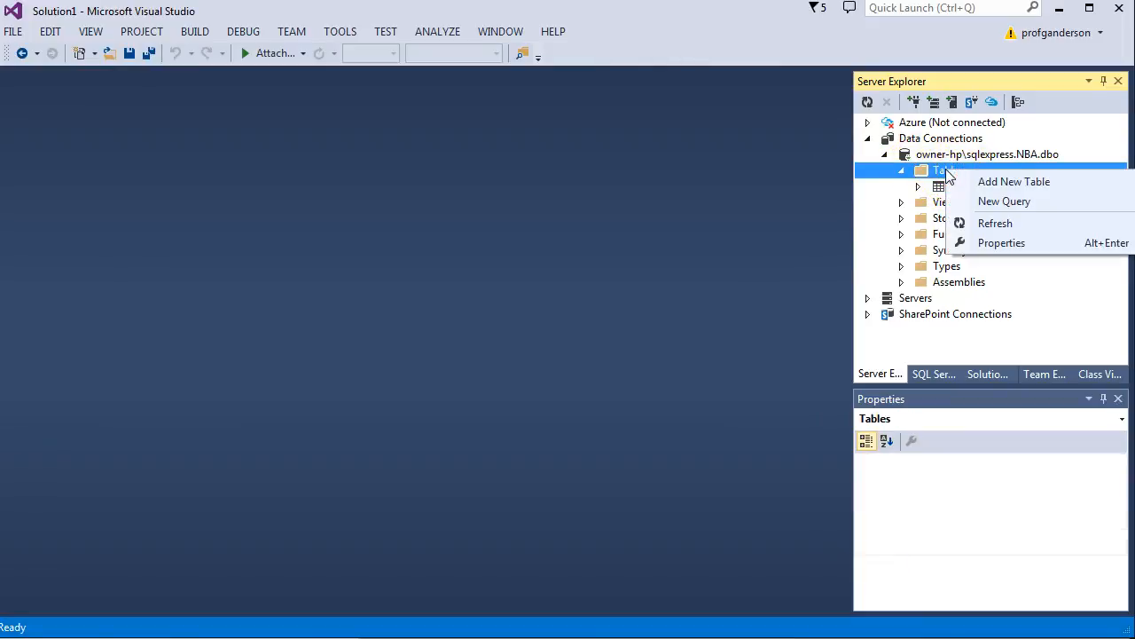
left_click(1043, 182)
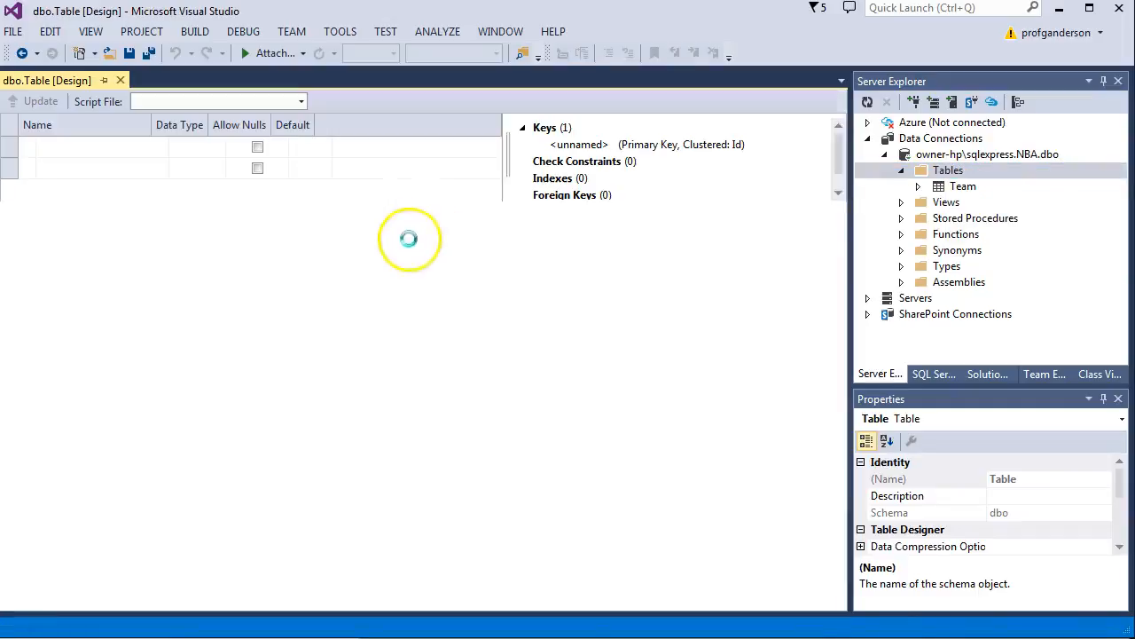
Rename the new table to Player in its CREATE TABLE script
left_click_drag(189, 443, 154, 441)
type("Player")
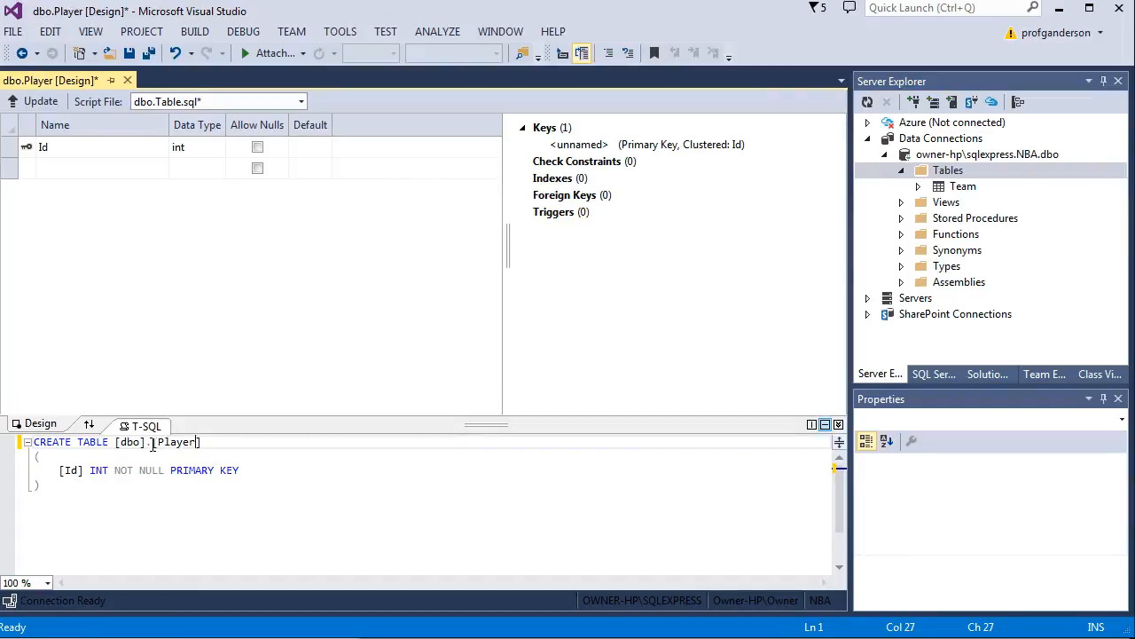
Rename the Player table's primary key column Id to playerID, keeping data type int
left_click(69, 148)
type("playerID")
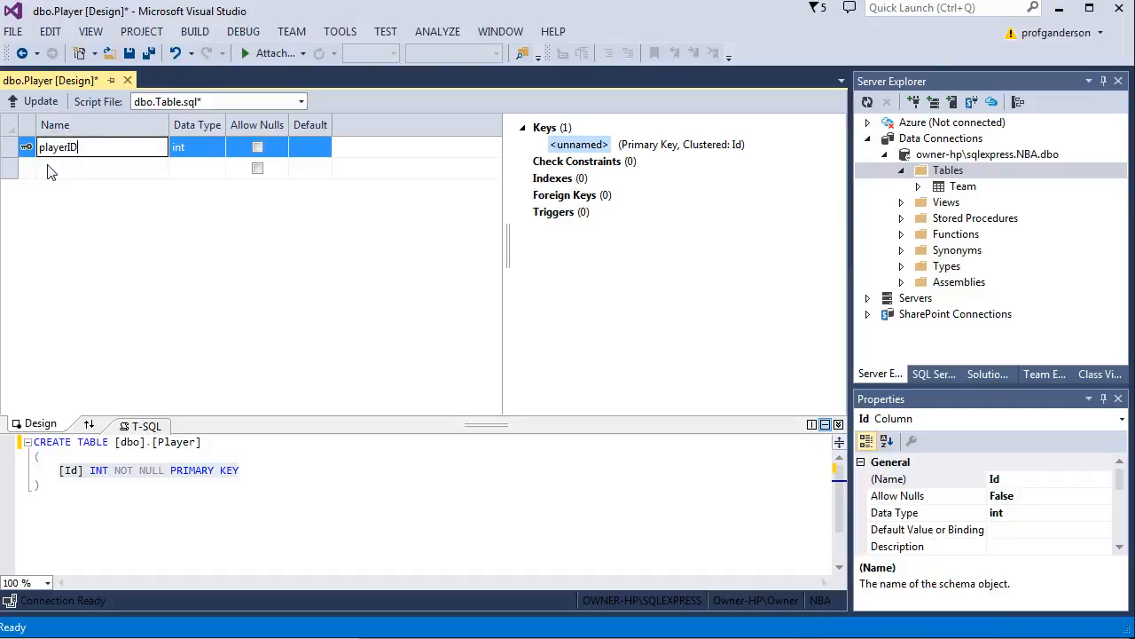
key("Tab")
key("Tab")
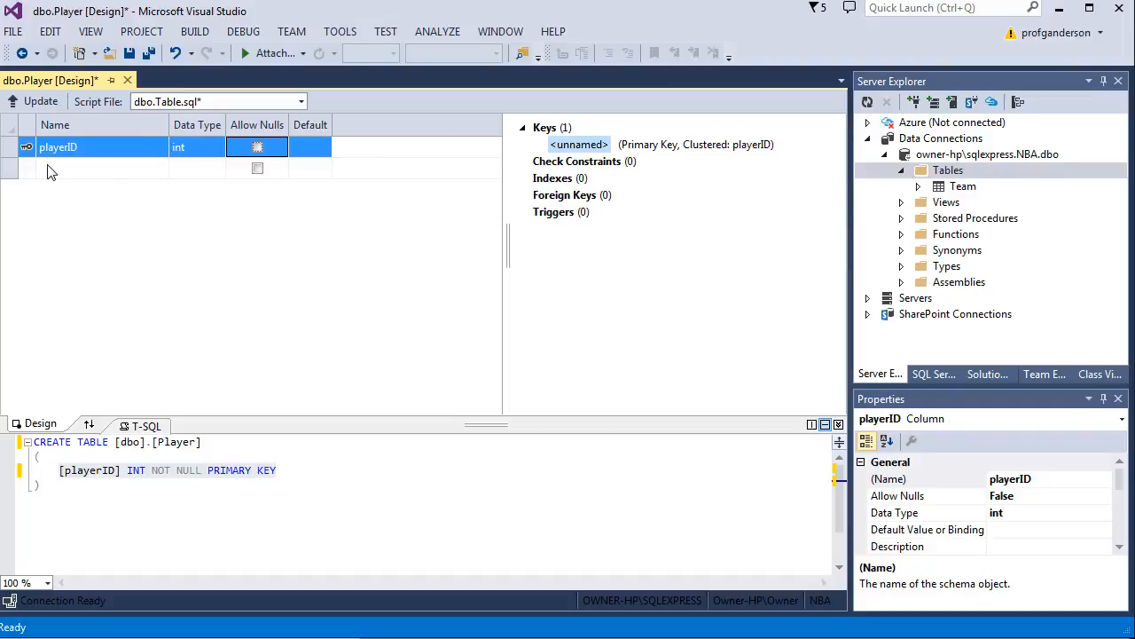
Add a playerLastName column with data type varchar(30) to the Player table, with nulls disallowed
left_click(49, 168)
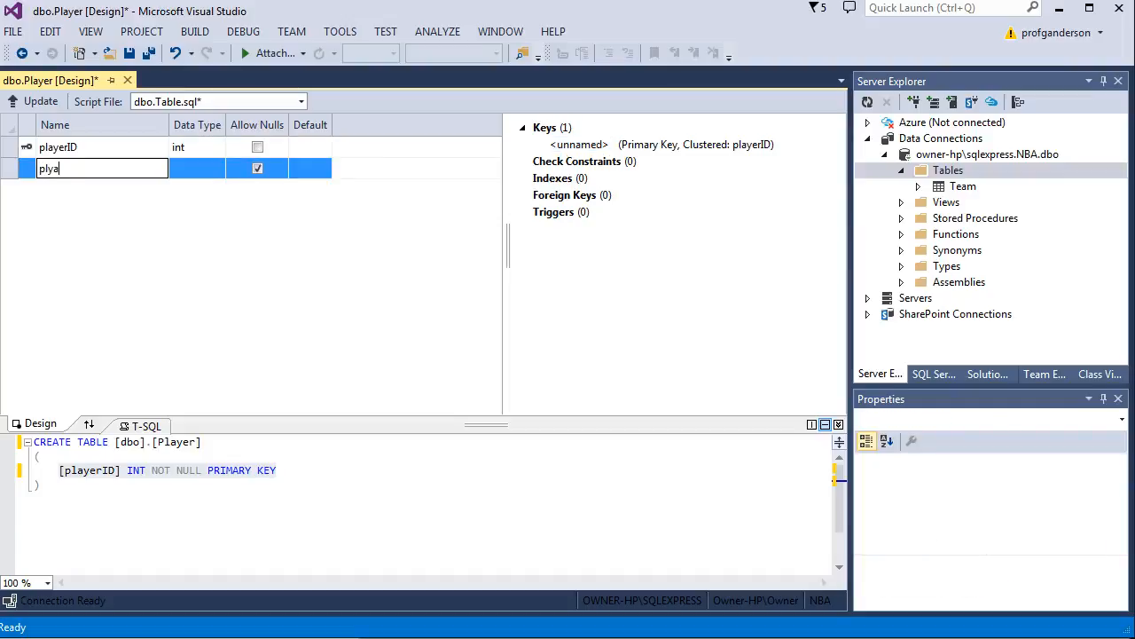
type("playerLastName")
key("Tab")
type("varhc")
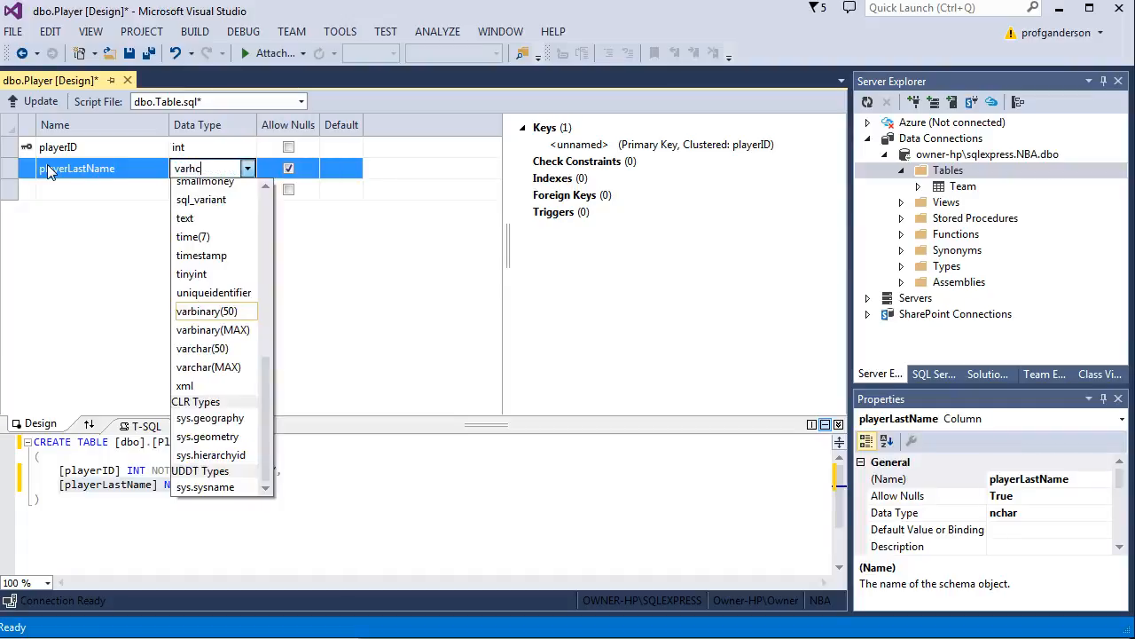
key("BackSpace")
key("BackSpace")
type("char")
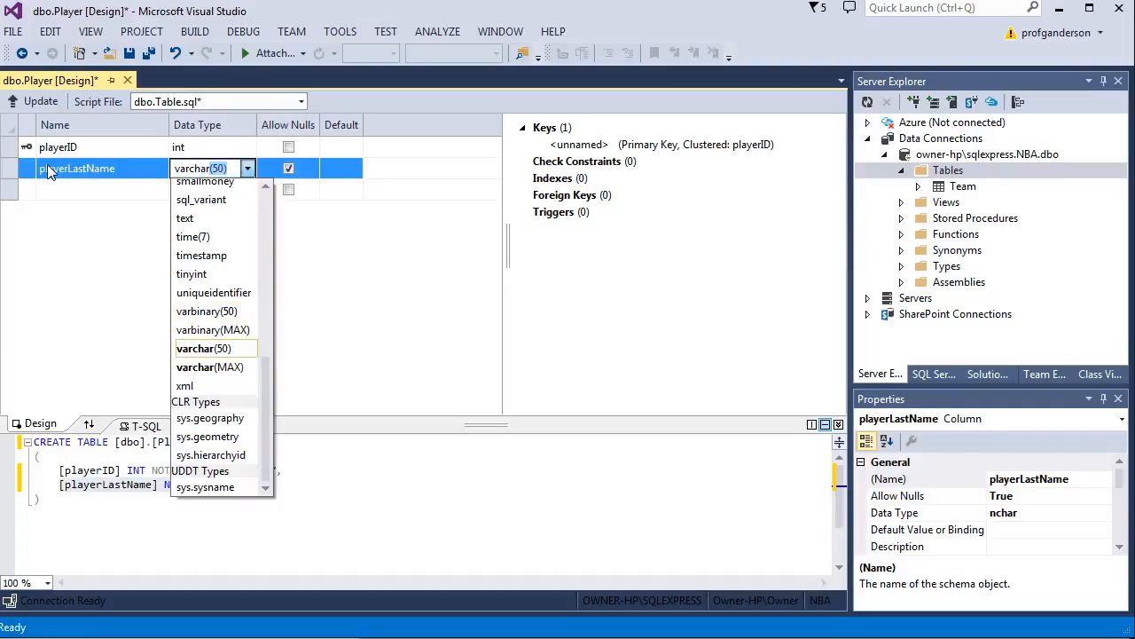
type("(30)")
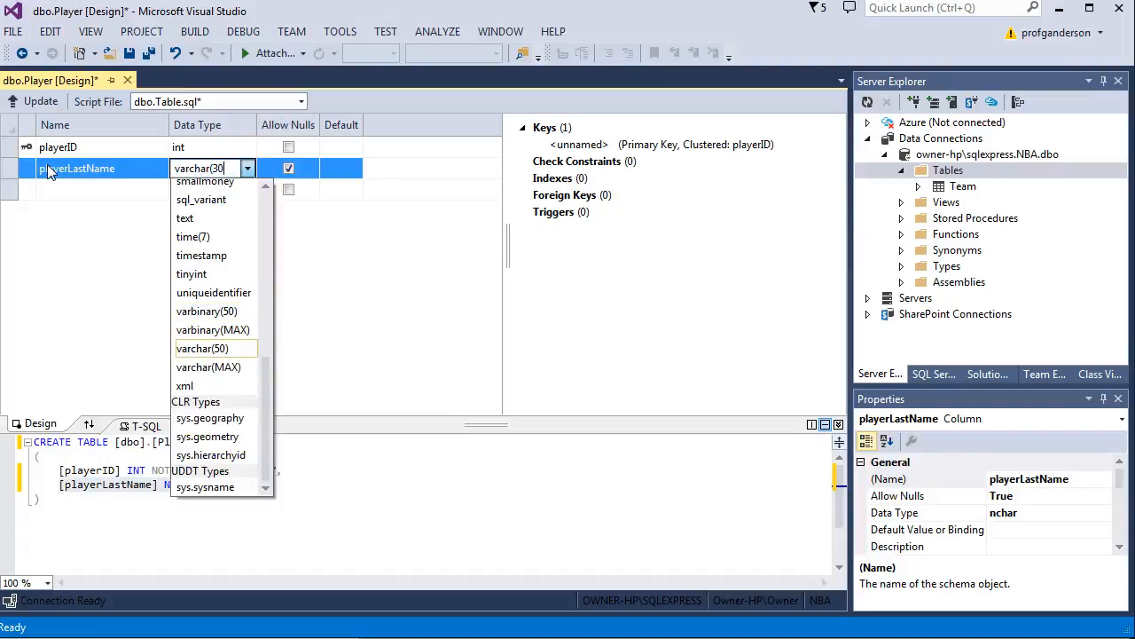
key("Tab")
key("space")
Add a playerFirstName column with data type varchar(30) below playerLastName, with nulls disallowed
key("Tab")
key("Tab")
type("p")
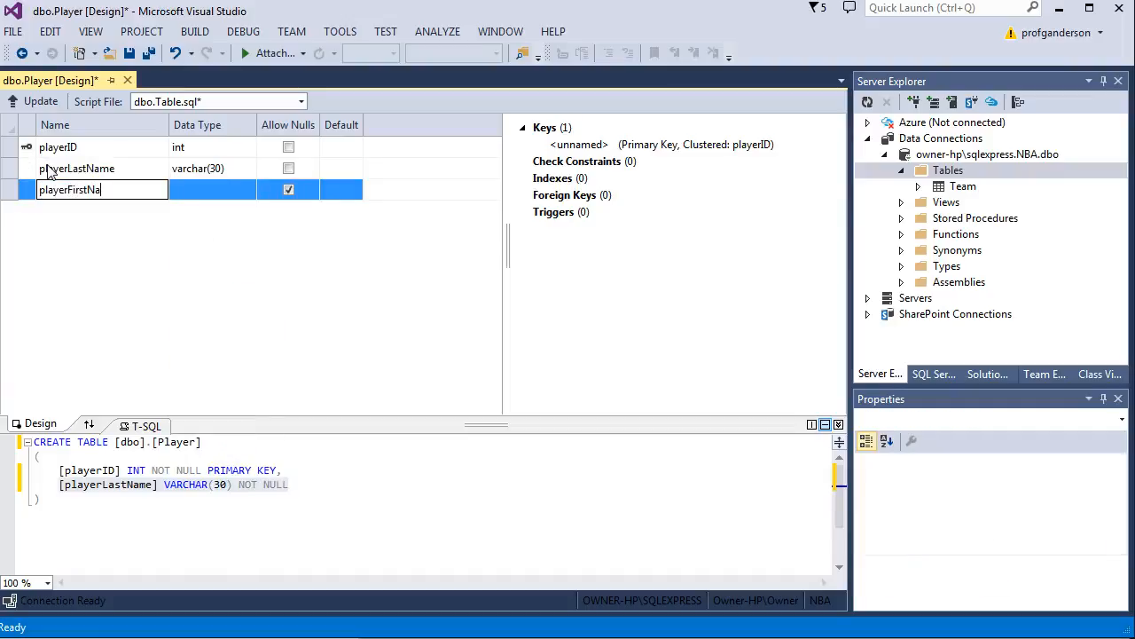
key("Tab")
type("varchar(30)")
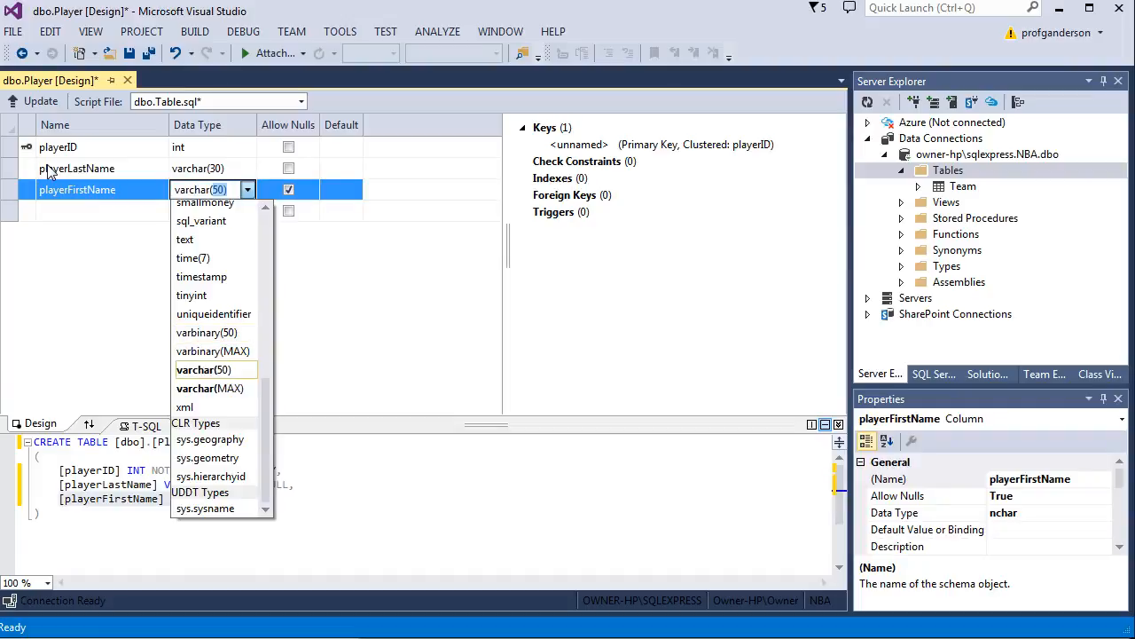
key("Tab")
key("space")
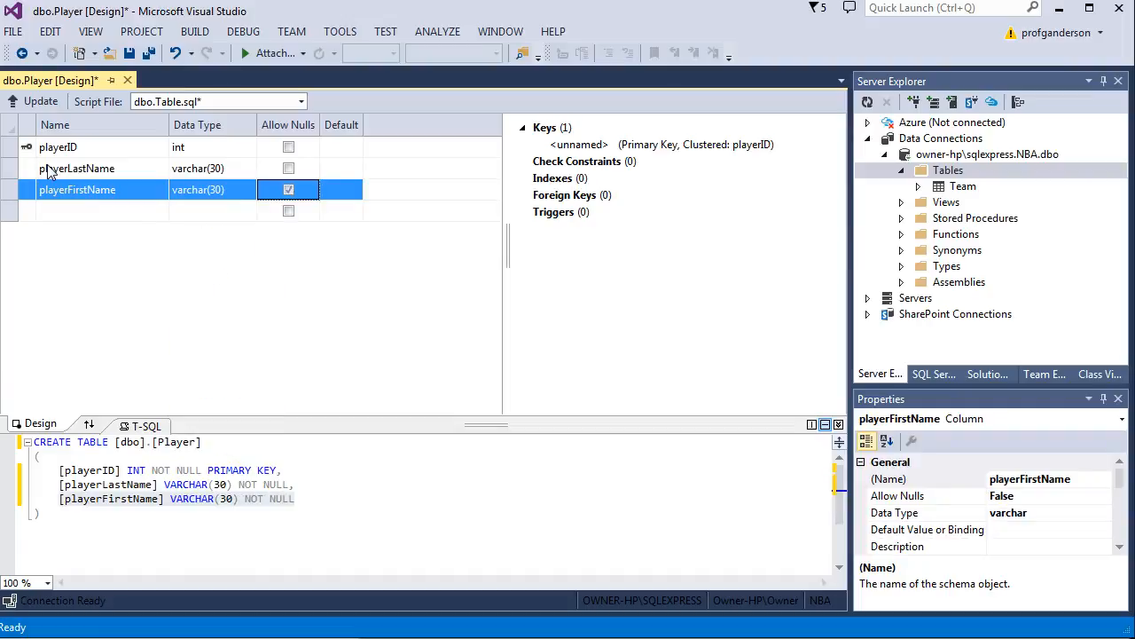
Add a positionCode column with data type varchar(2) below playerFirstName, with nulls disallowed
key("Tab")
key("Tab")
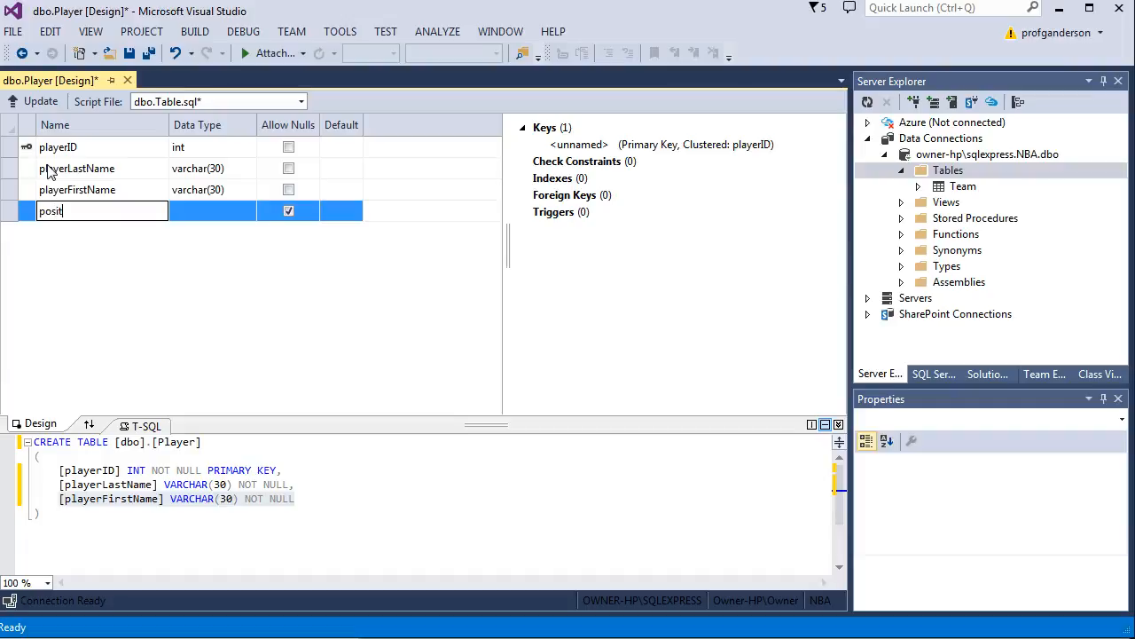
type("positionCode")
key("Tab")
type("varchar")
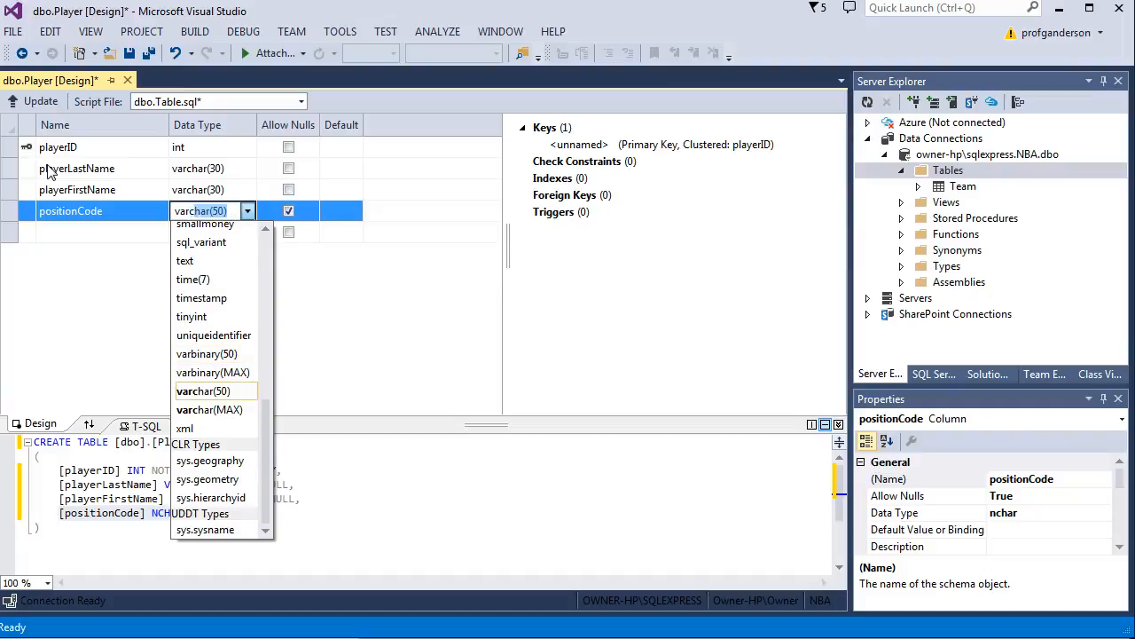
type("(2)")
key("Tab")
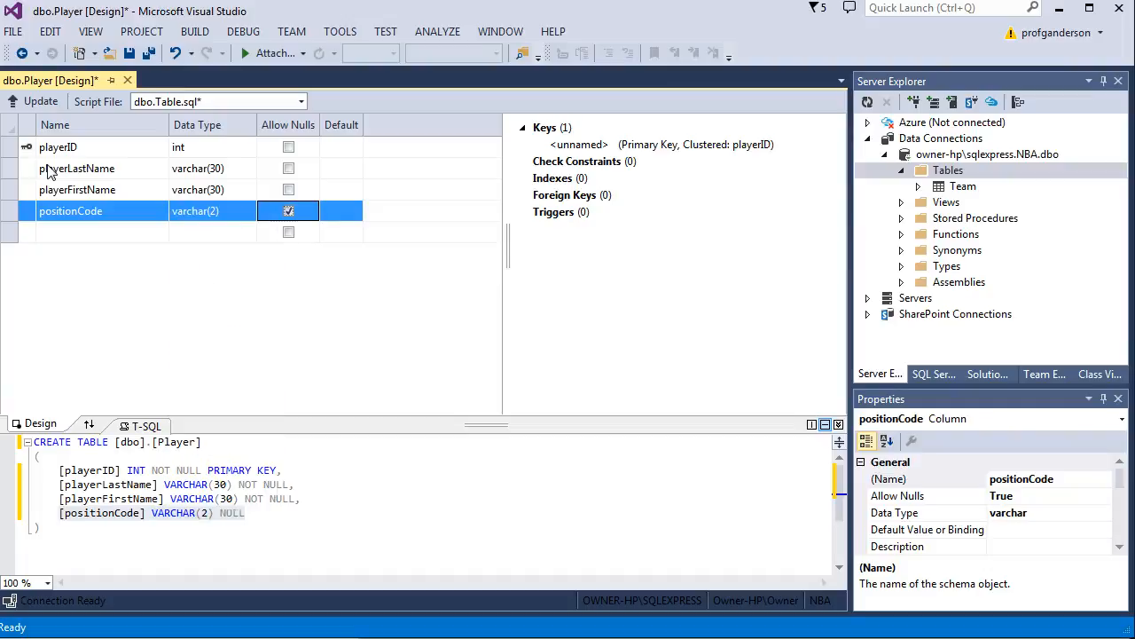
key("space")
Add a teamID column with data type int below positionCode, with nulls disallowed
key("Tab")
key("Tab")
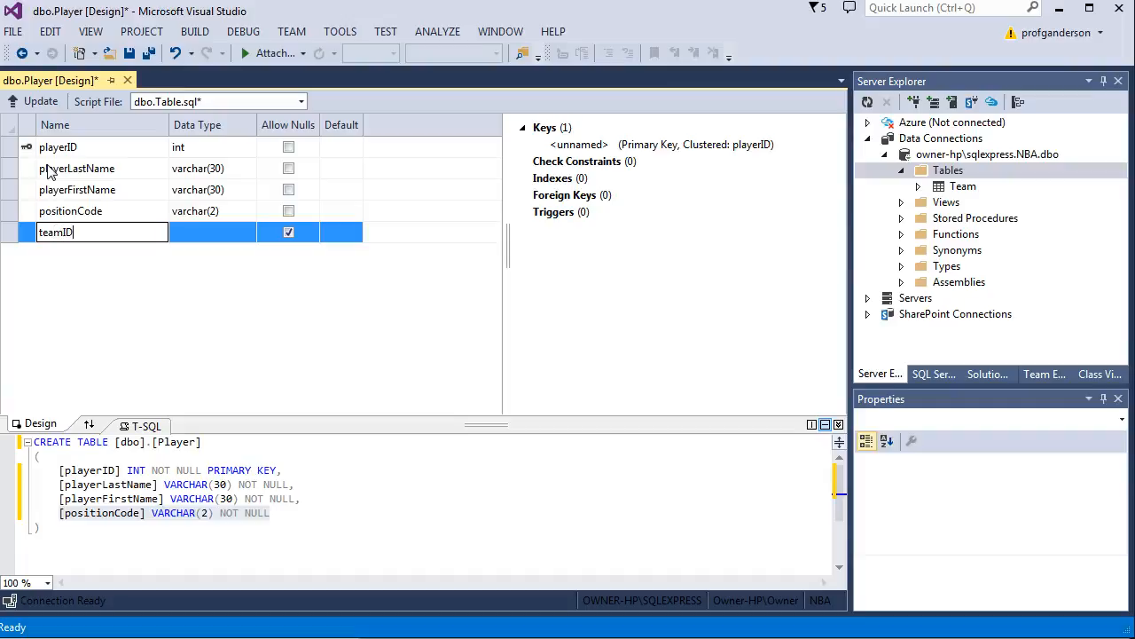
key("Tab")
type("int")
key("Tab")
key("space")
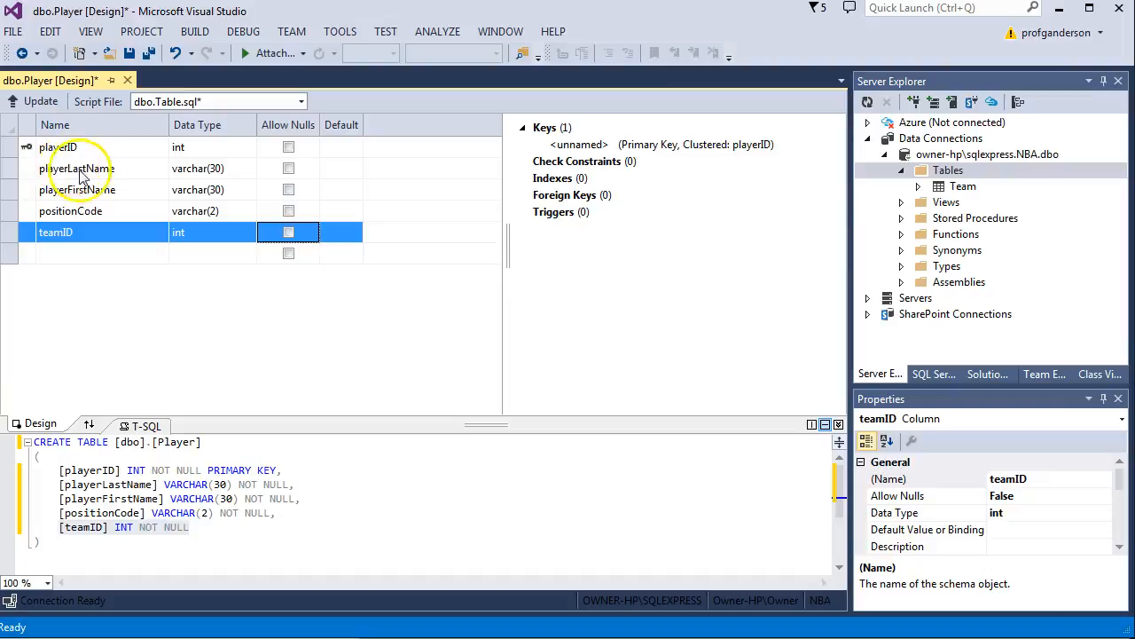
left_click(80, 170)
left_click(82, 213)
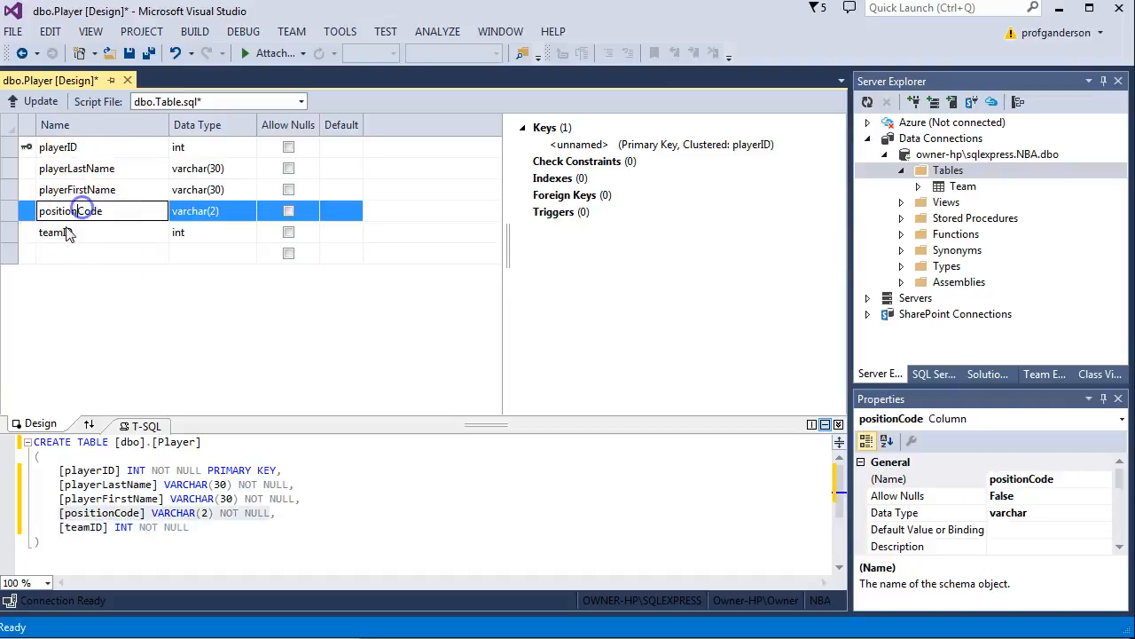
left_click(73, 232)
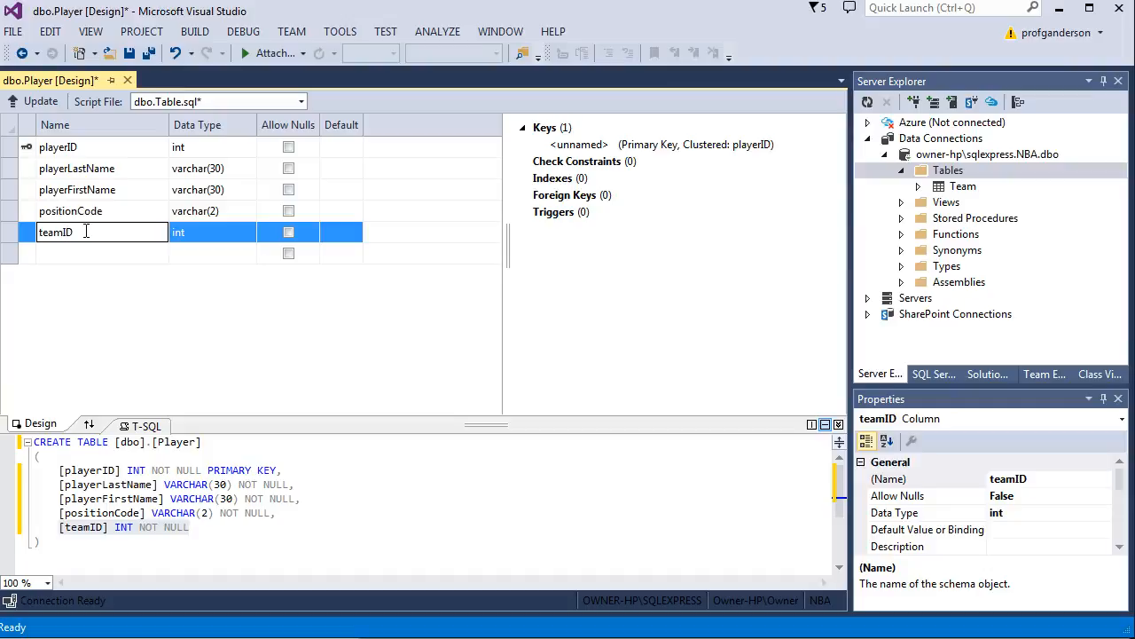
left_click(84, 213)
left_click(134, 213)
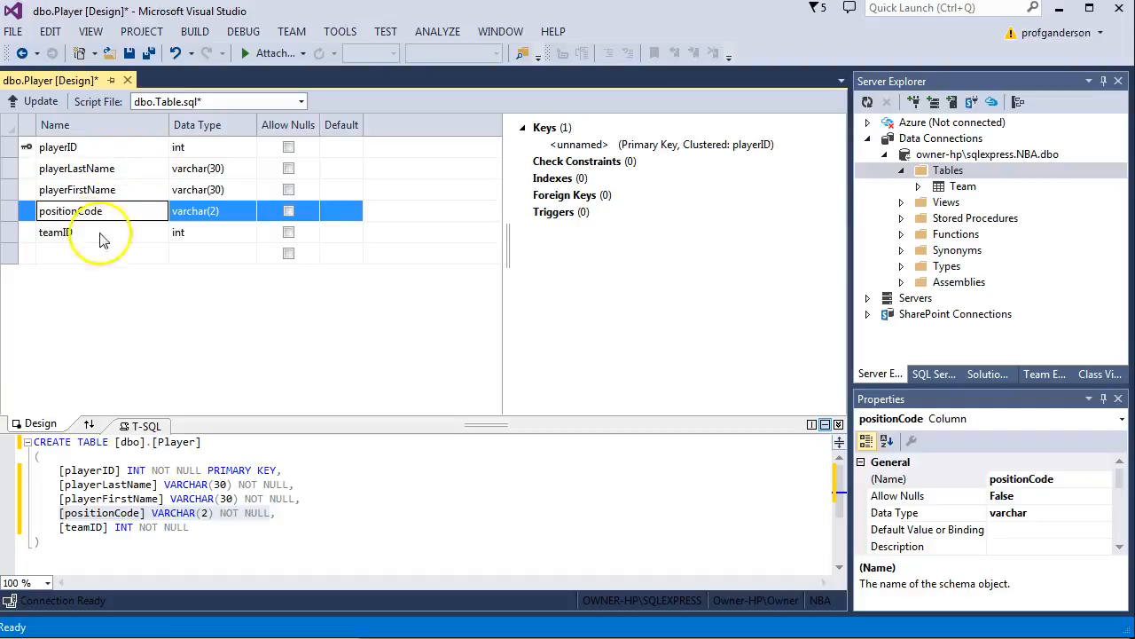
Update the NBA database with the new Player table and refresh the list of tables
left_click(28, 99)
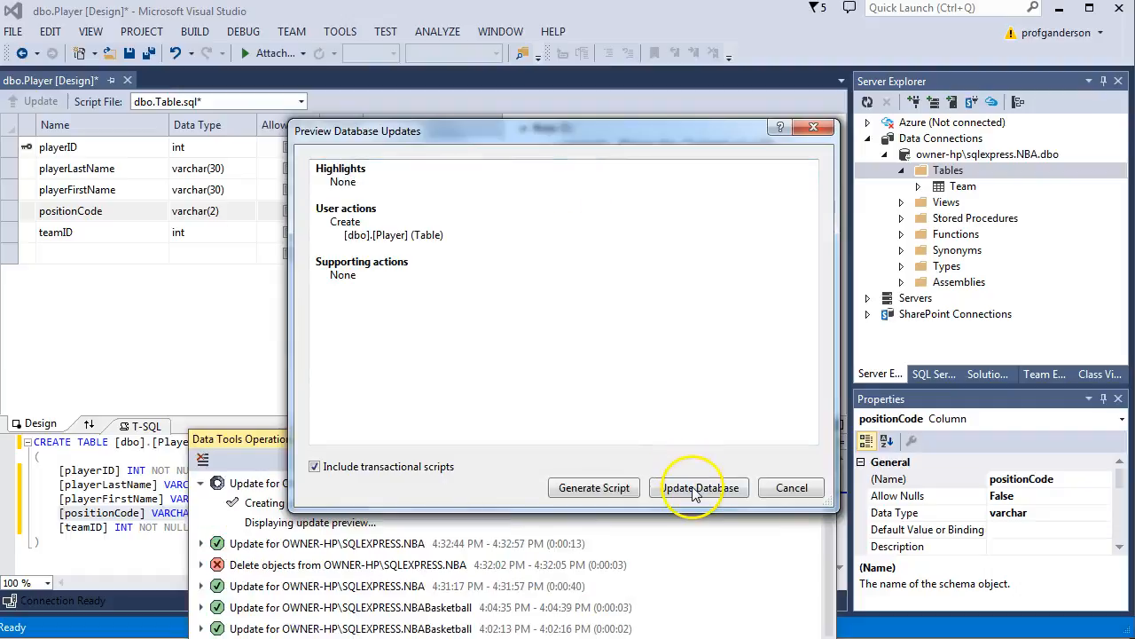
left_click(698, 489)
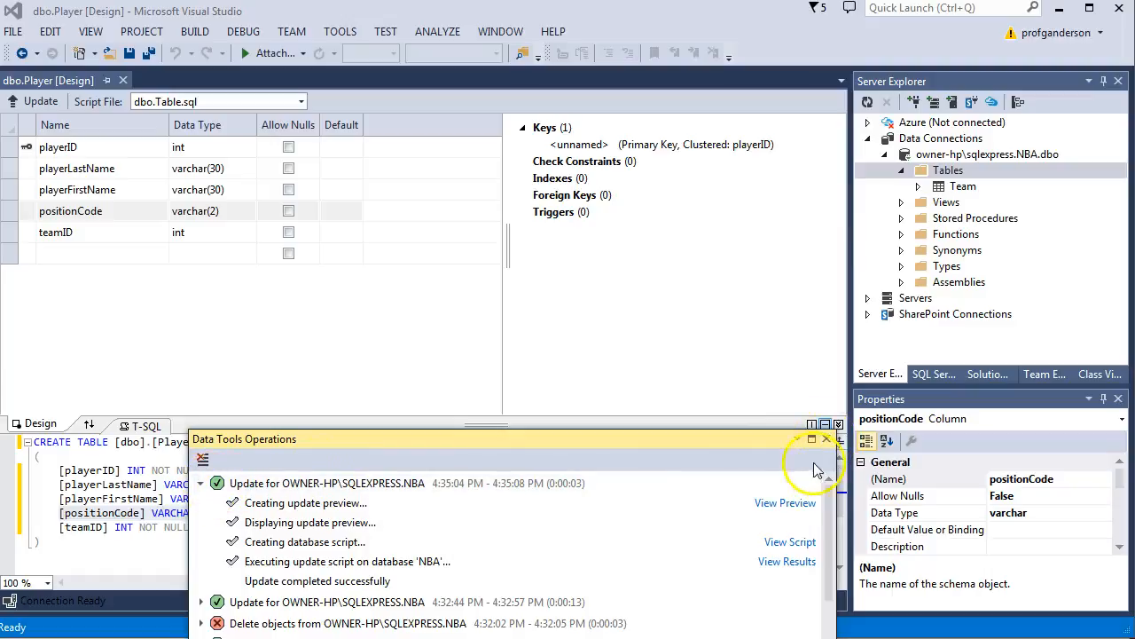
left_click(826, 441)
right_click(946, 171)
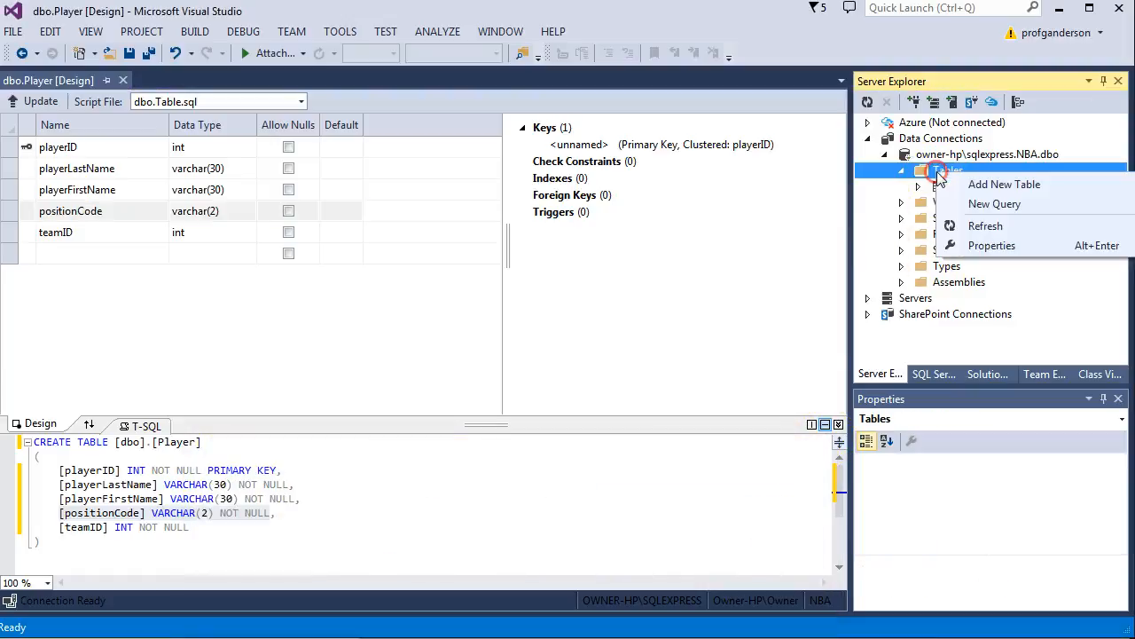
left_click(961, 227)
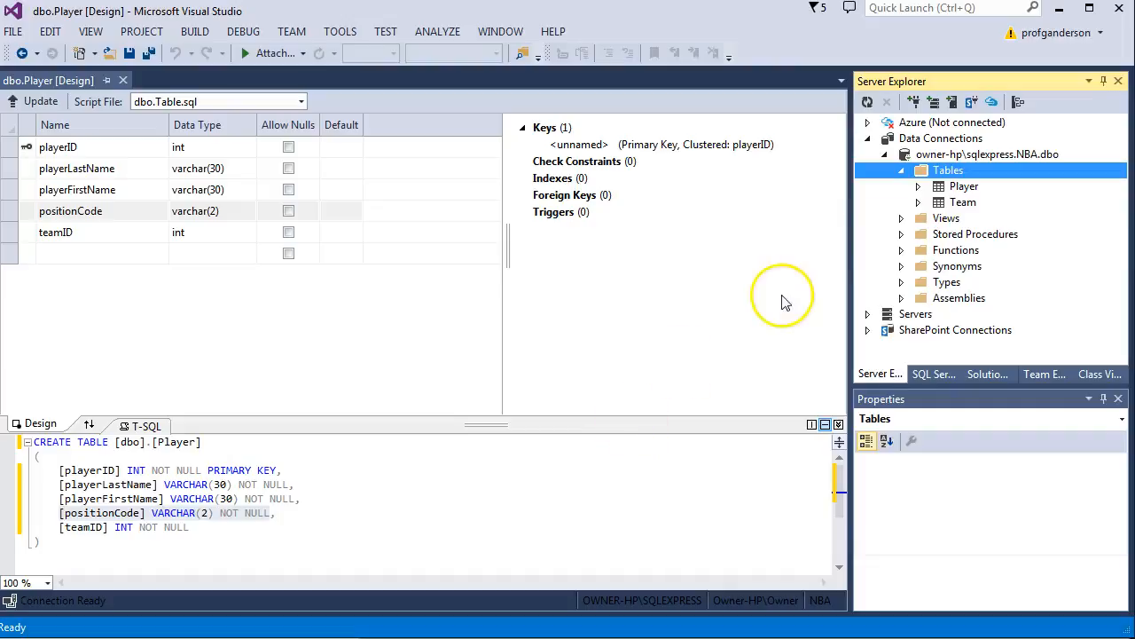
Show the Player table's data and start a record at the playerID field of the empty row
right_click(942, 188)
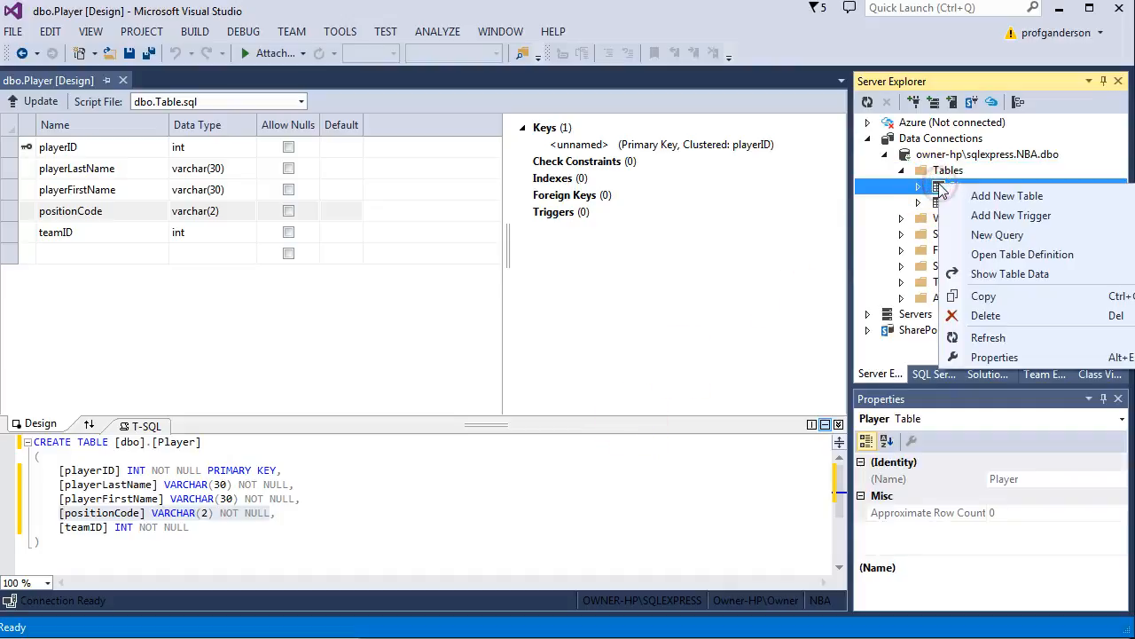
left_click(975, 273)
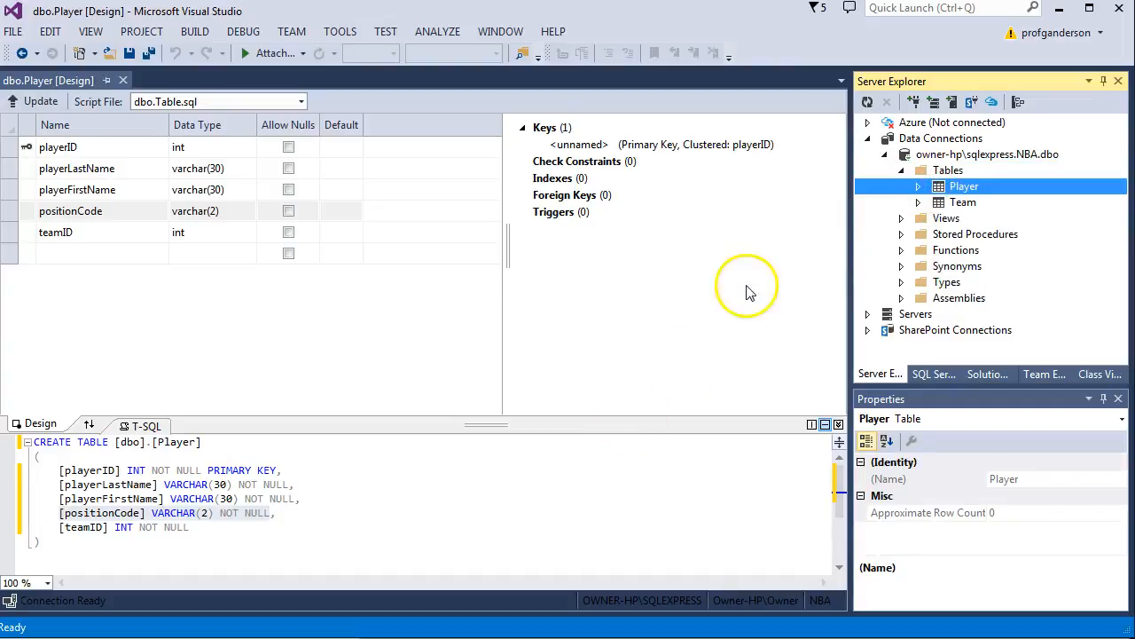
left_click(56, 144)
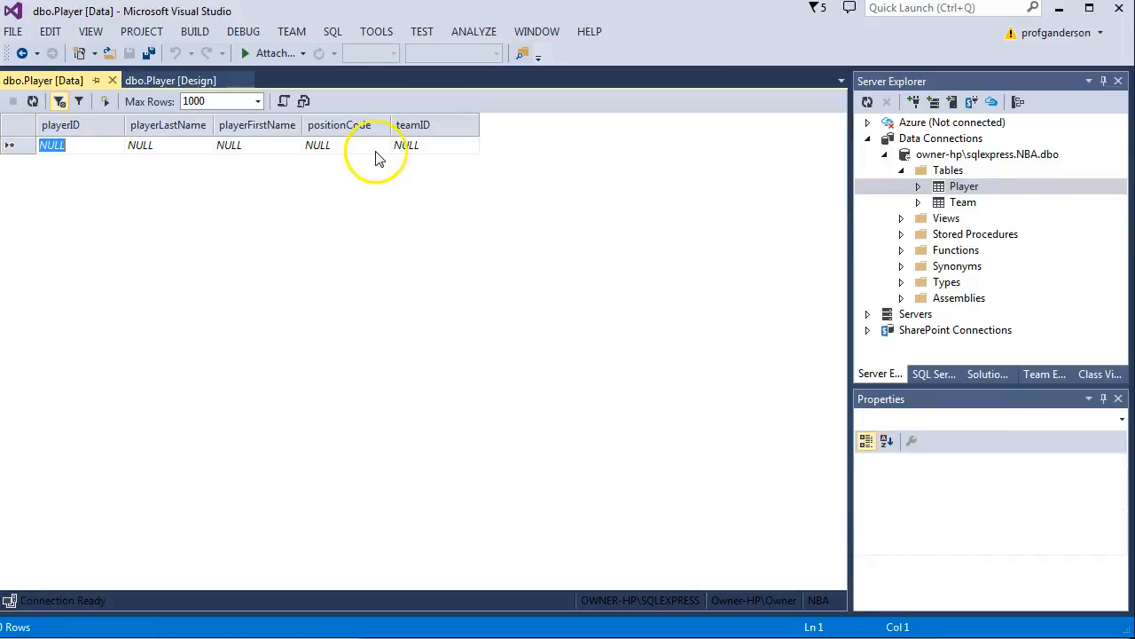
Enter player record 1 with the player's last and first name, positionCode G and teamID 1
type("1")
key("Tab")
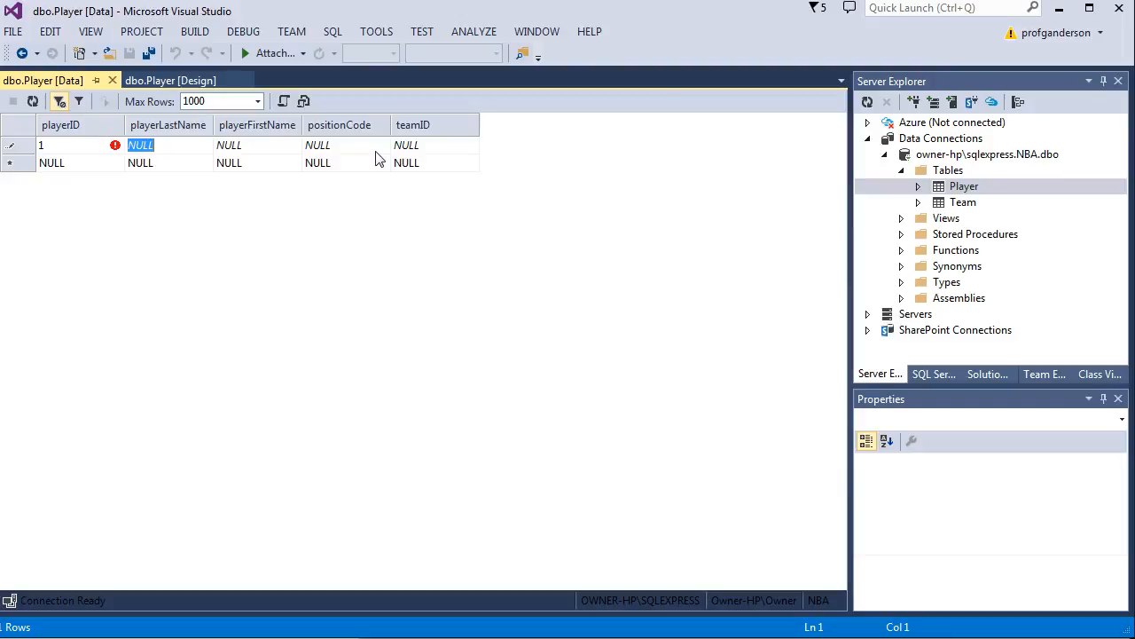
type("JONES")
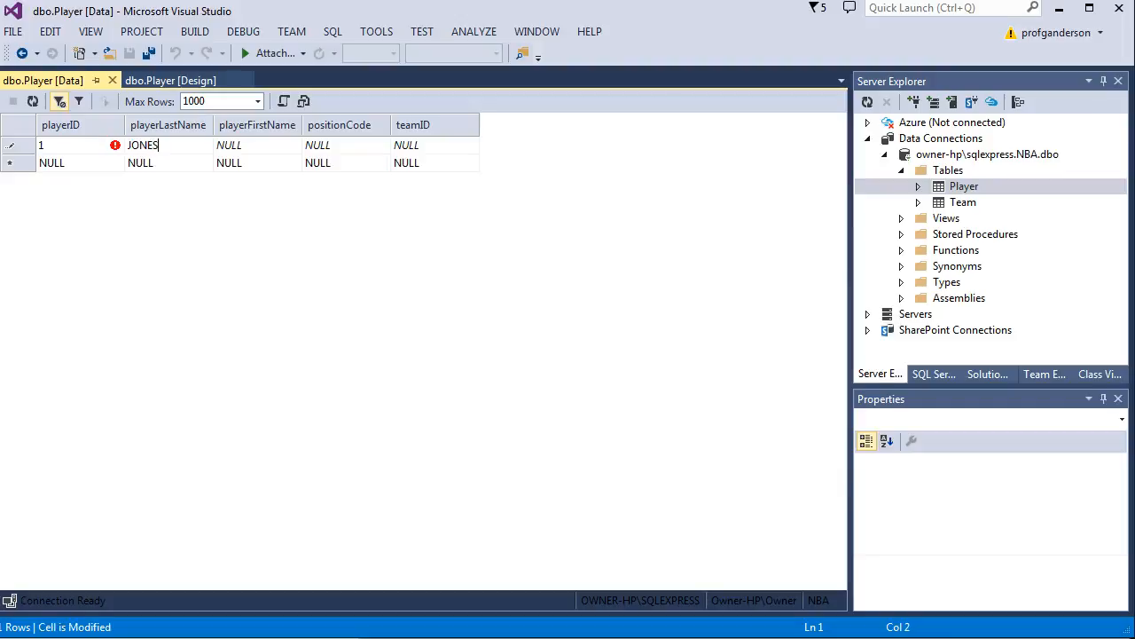
key("Tab")
type("BO")
key("Tab")
type("G")
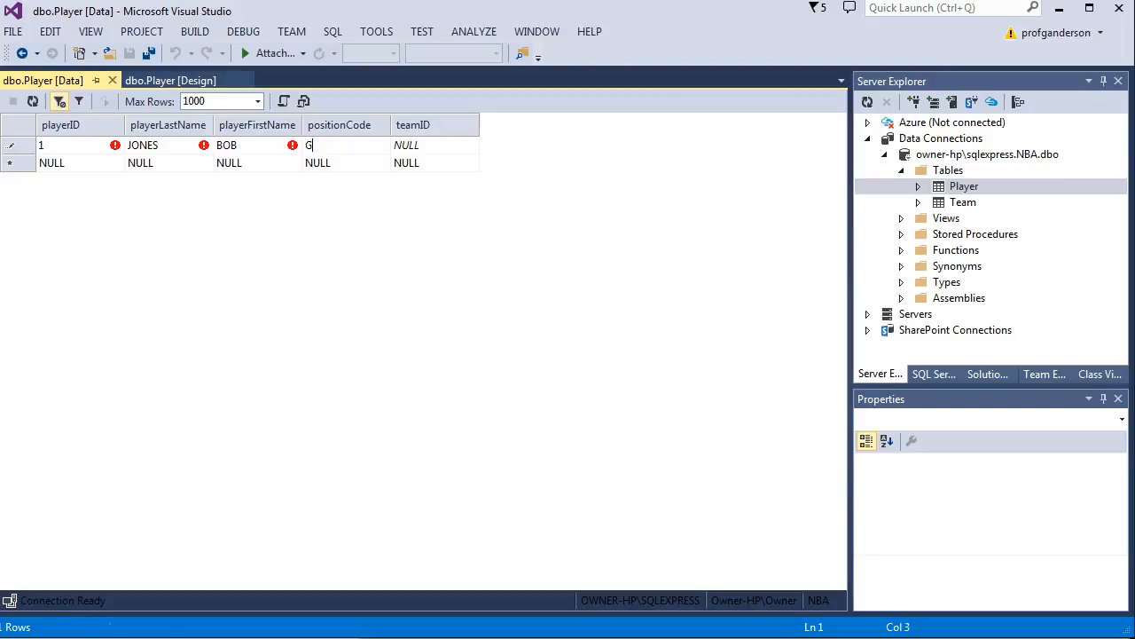
key("Tab")
type("1")
key("Tab")
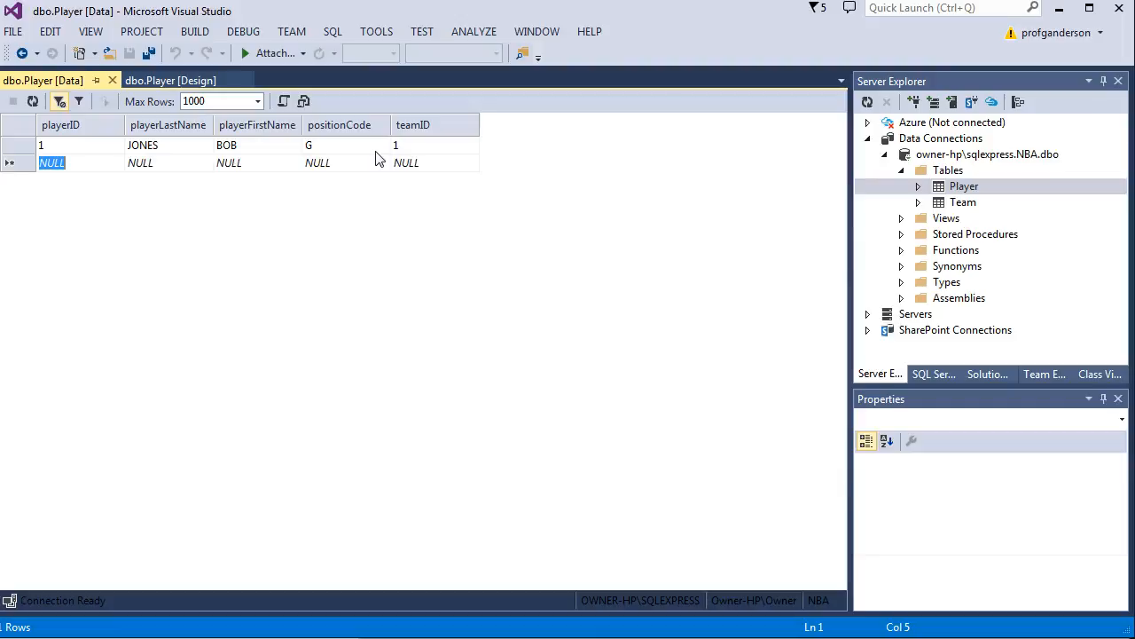
Enter player record 2 with the player's last and first name, positionCode F and teamID 1
type("2")
key("Tab")
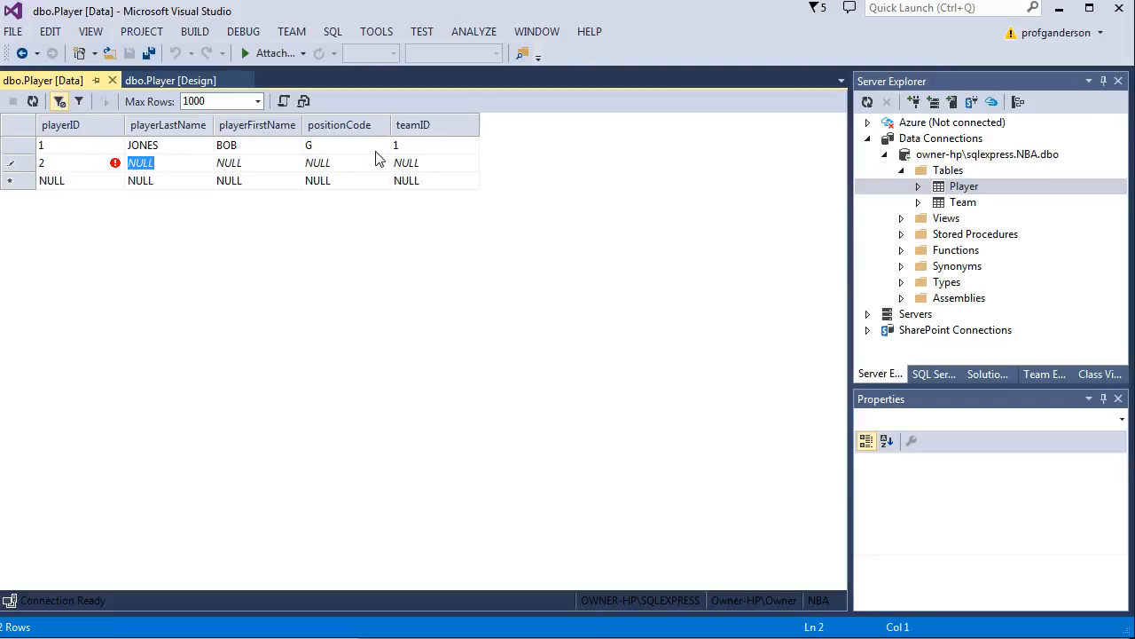
type("SMITH")
key("Tab")
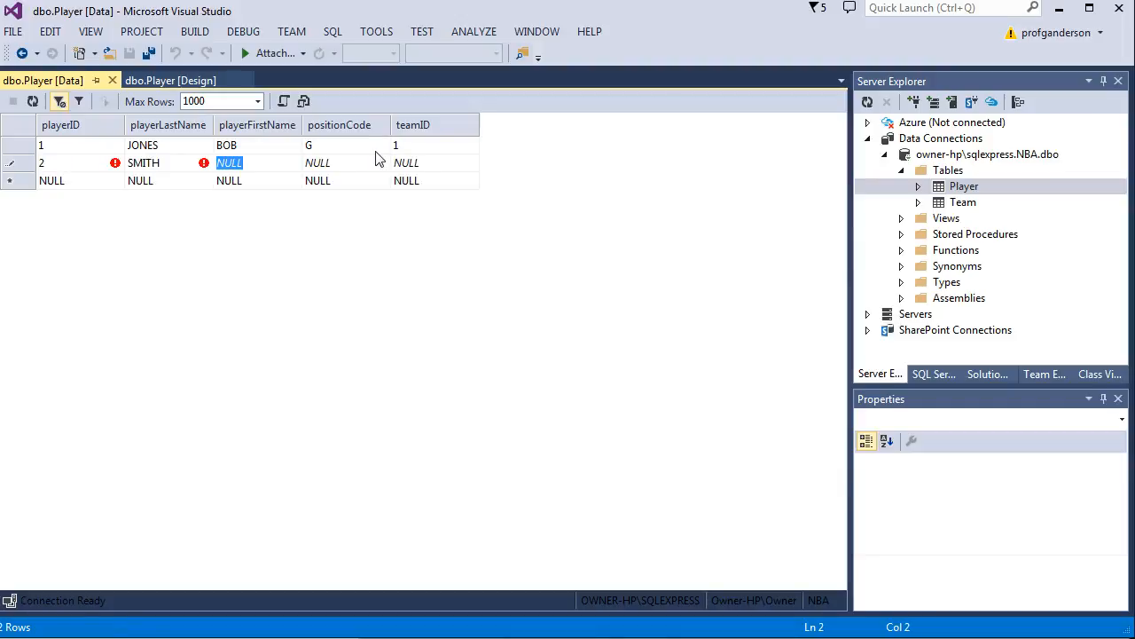
type("JOHN")
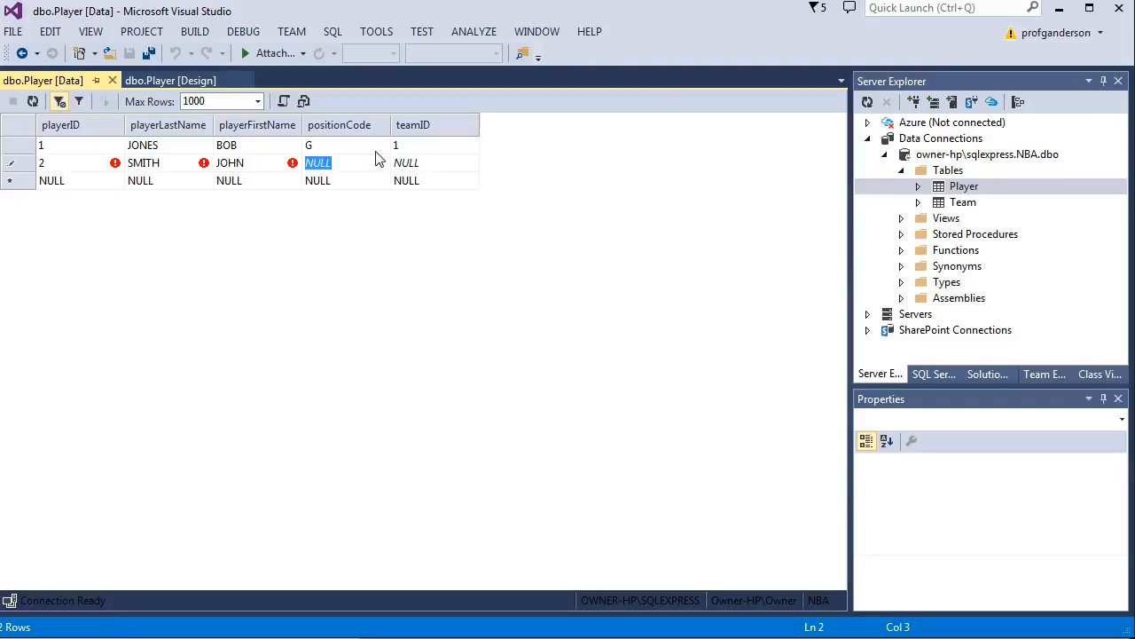
type("F")
key("Tab")
type("1")
key("Tab")
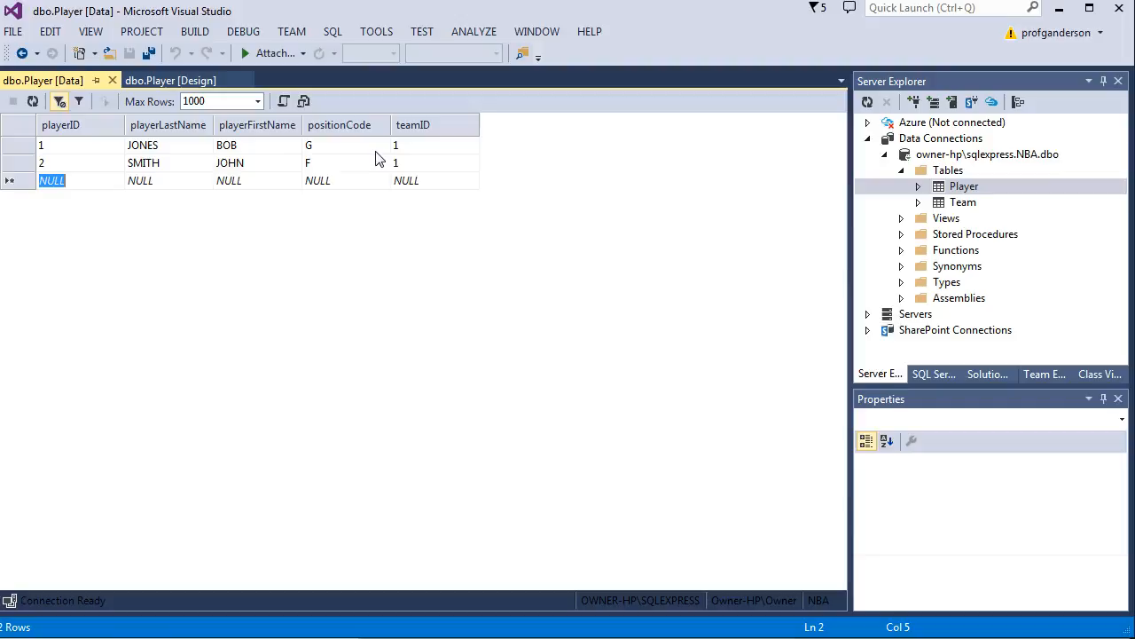
Enter player record 3 with the player's last and first name, positionCode C and teamID 1
type("3")
key("Tab")
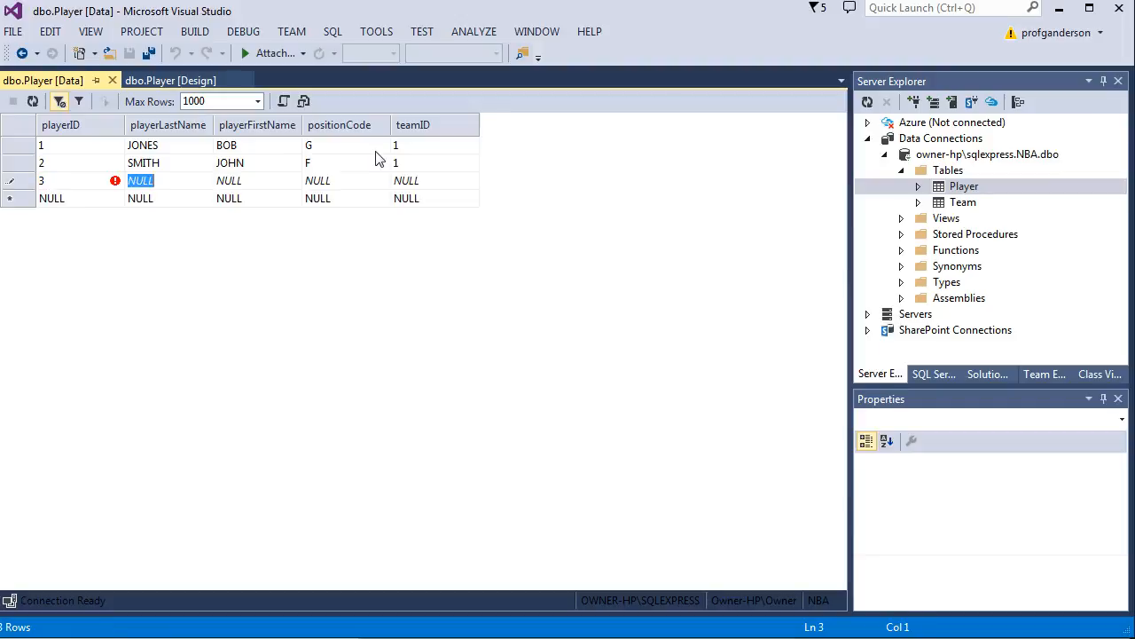
type("RAS")
key("BackSpace")
type("ASCAL")
key("Tab")
type("SPANKY")
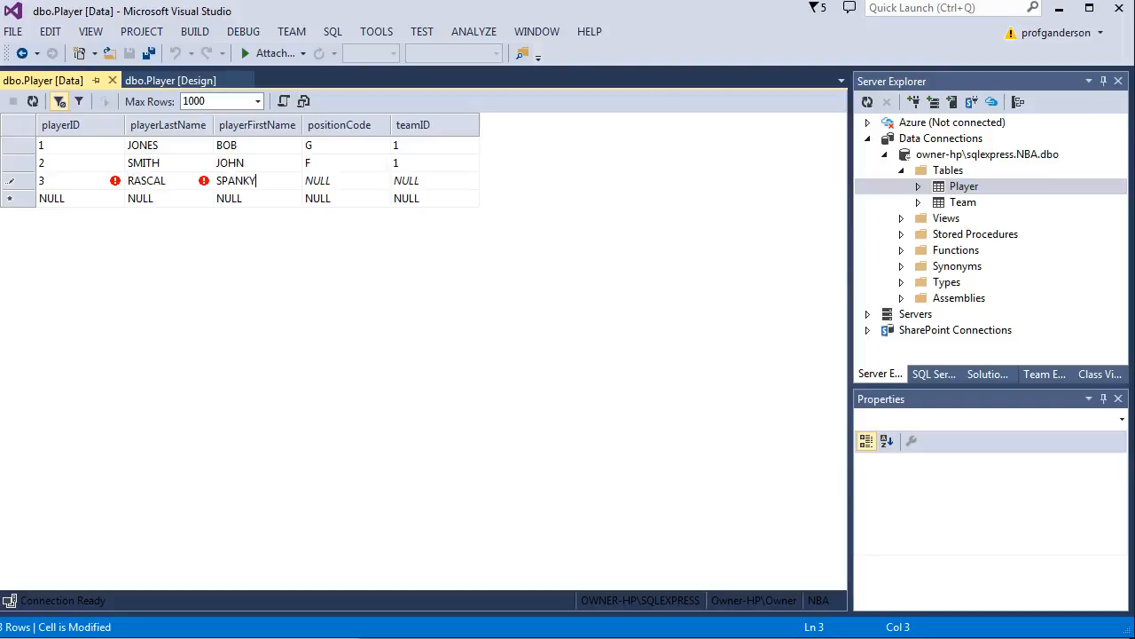
key("Tab")
type("C")
key("Tab")
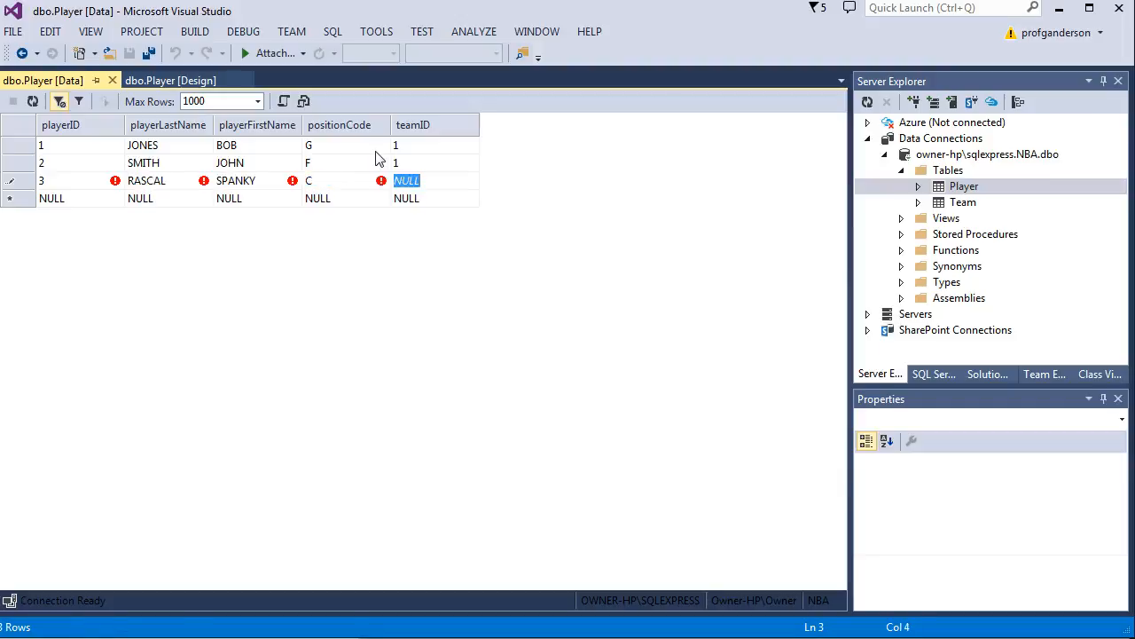
type("1")
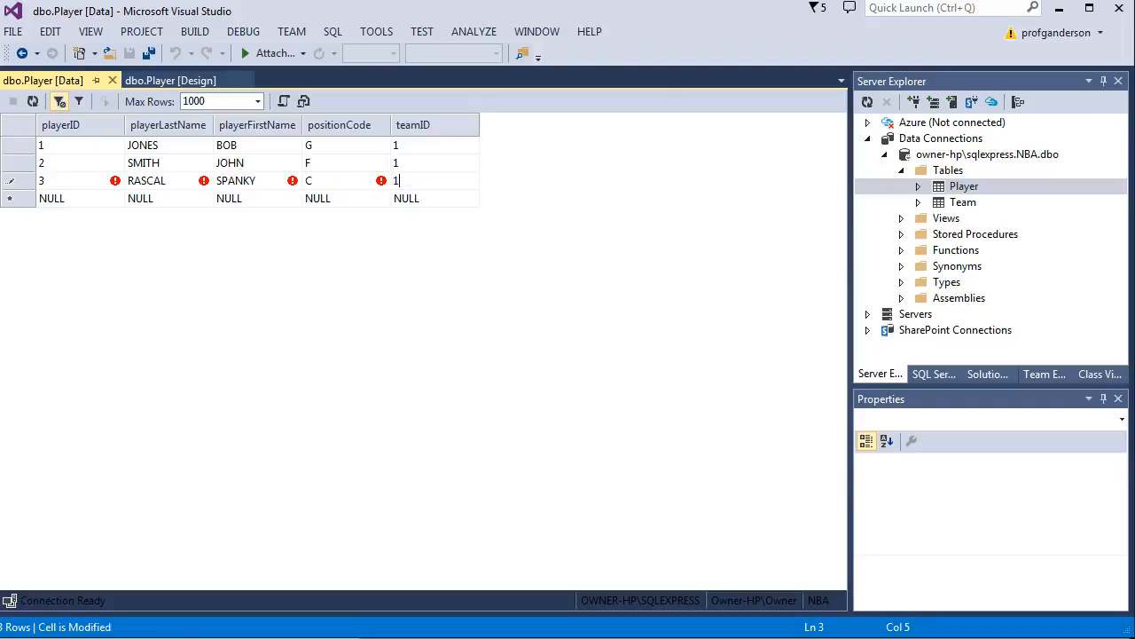
key("Tab")
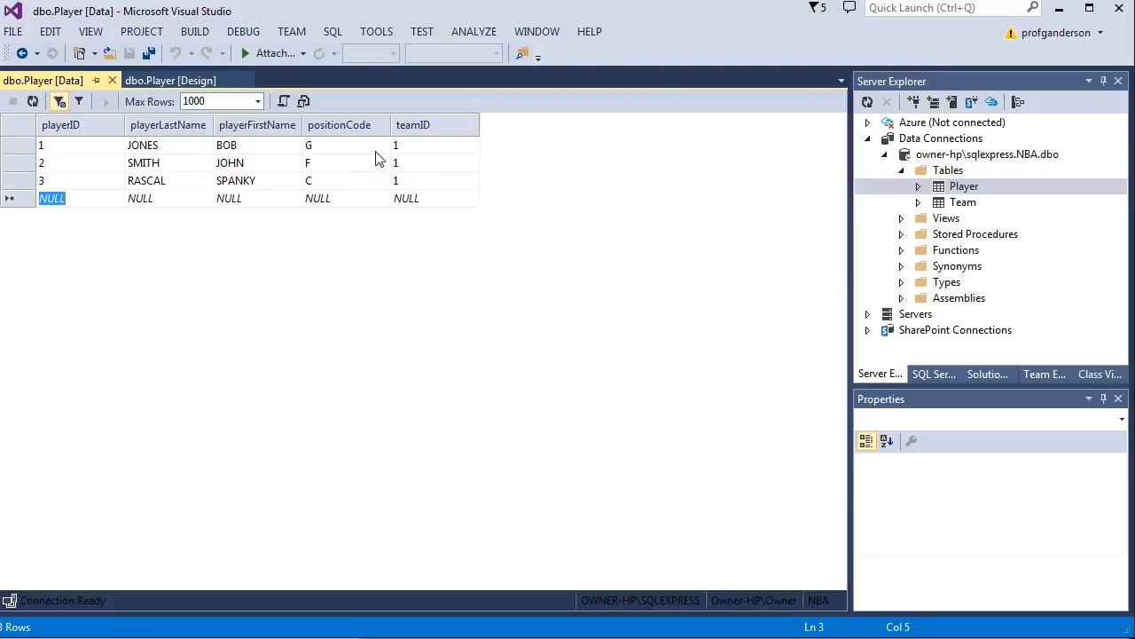
Enter player record 4 with the player's last and first name, positionCode PF and teamID 2
type("4")
key("Tab")
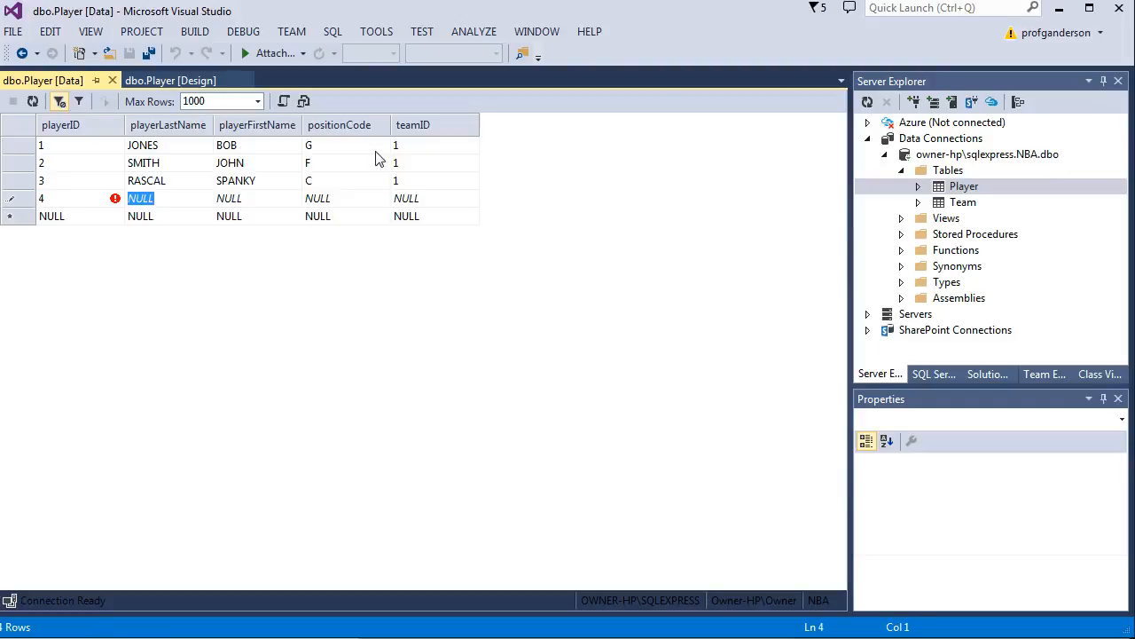
type("MOUSE")
key("Tab")
type("BUDDY")
key("Tab")
type("P")
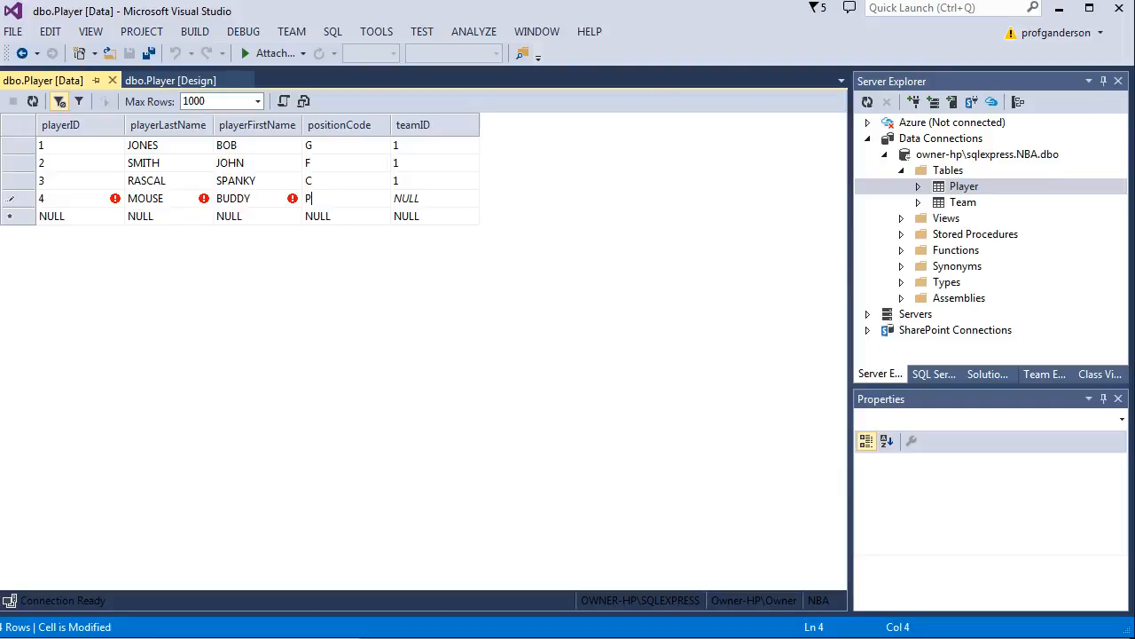
key("Tab")
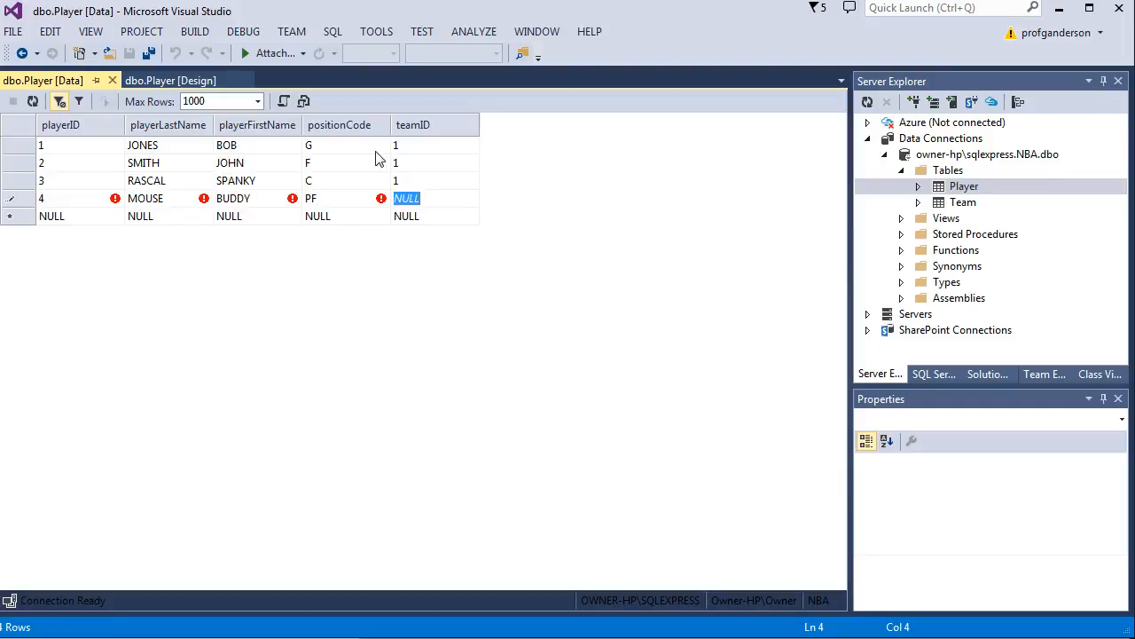
type("2")
key("Tab")
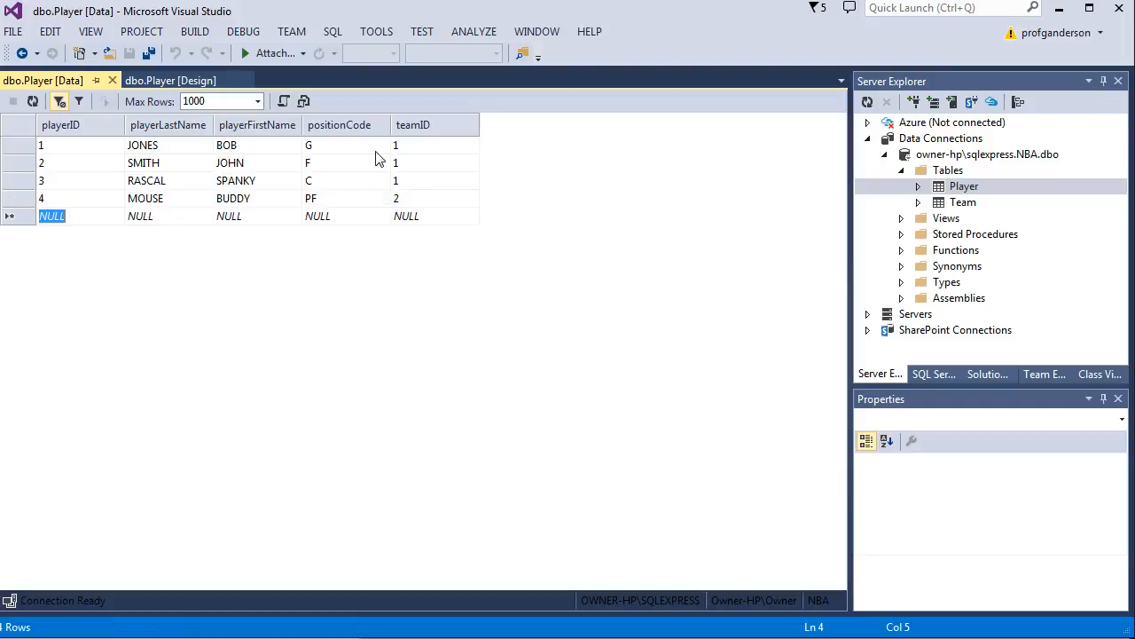
Enter player record 5 with the player's last and first name, positionCode GF and teamID 3, and close the Player table's data and design windows
type("5")
key("Tab")
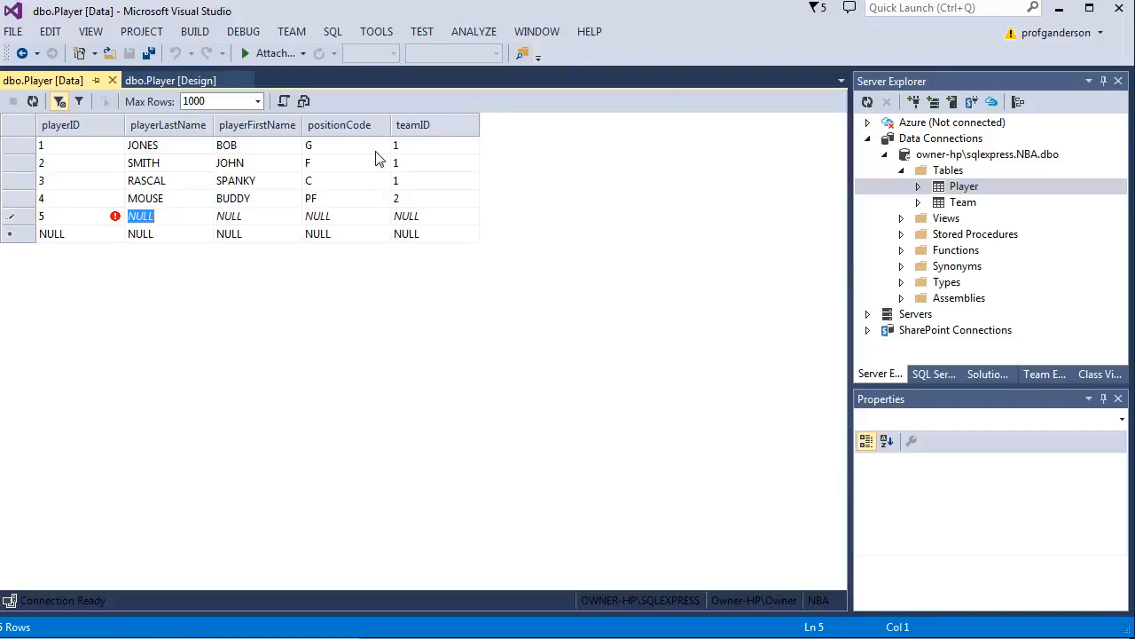
type("FLINT")
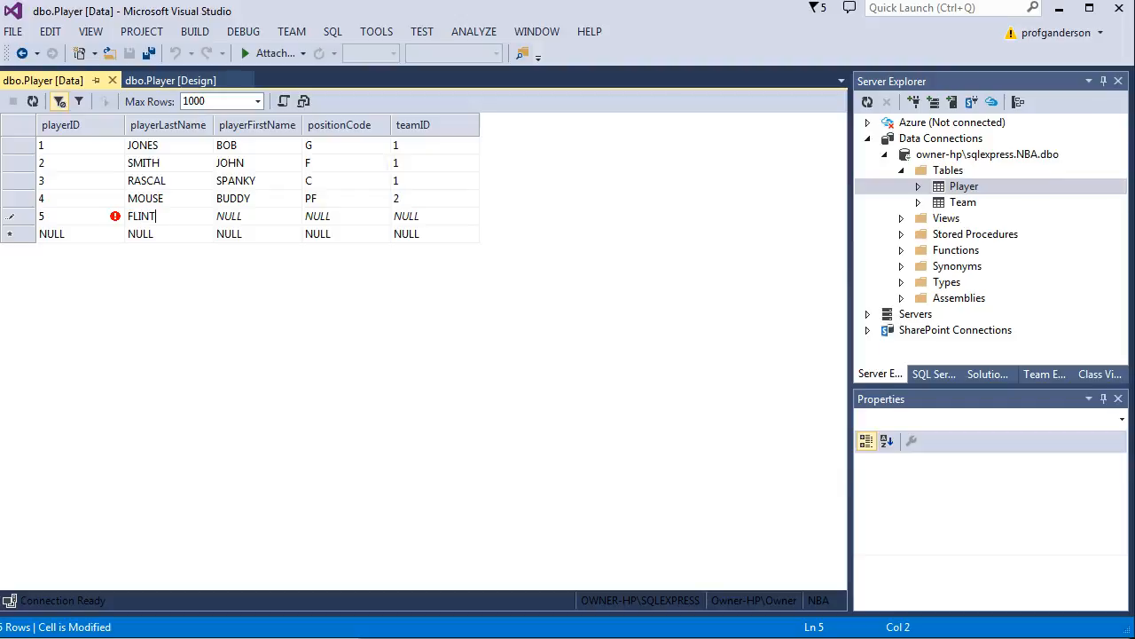
key("Tab")
type("FRED")
key("Tab")
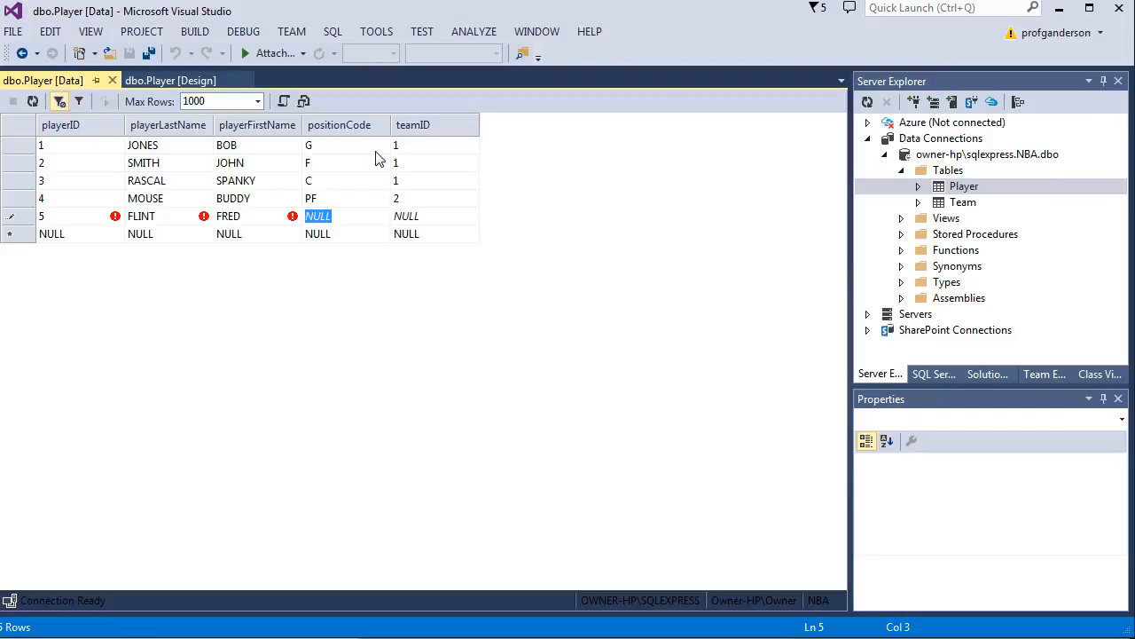
type("GF")
key("Tab")
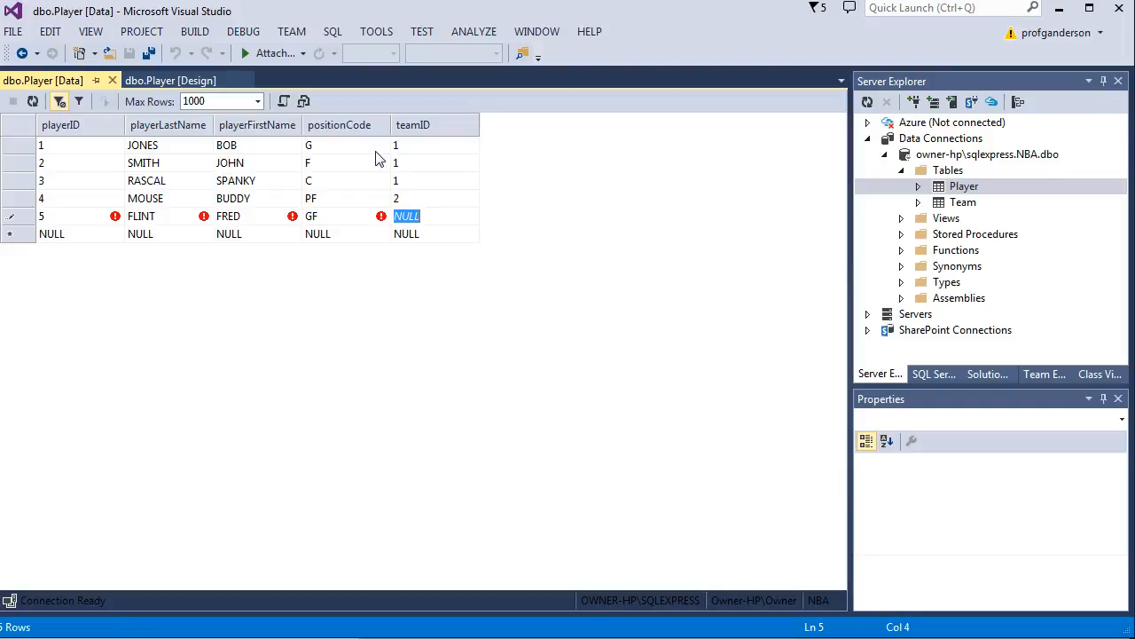
type("3")
key("Up")
key("Up")
key("Up")
key("Up")
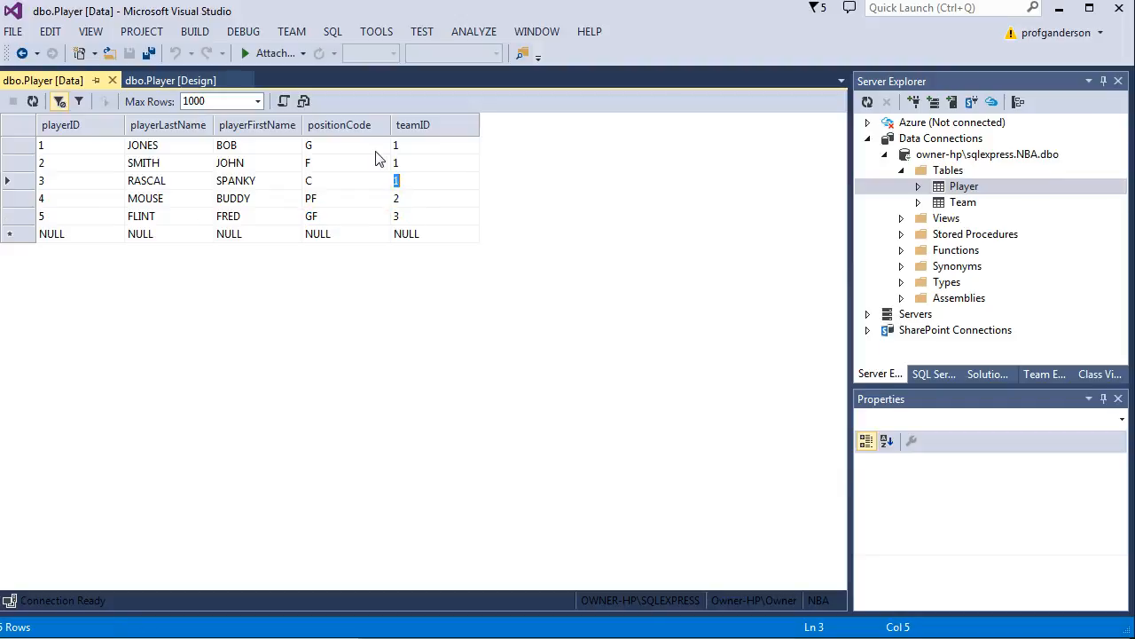
key("Down")
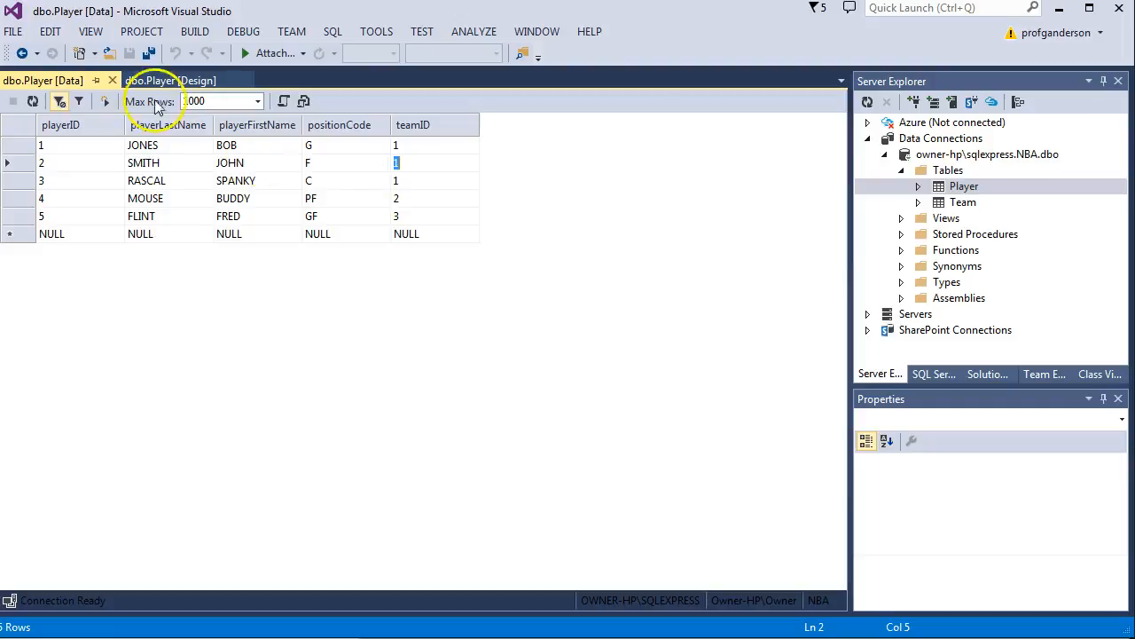
left_click(113, 80)
left_click(121, 81)
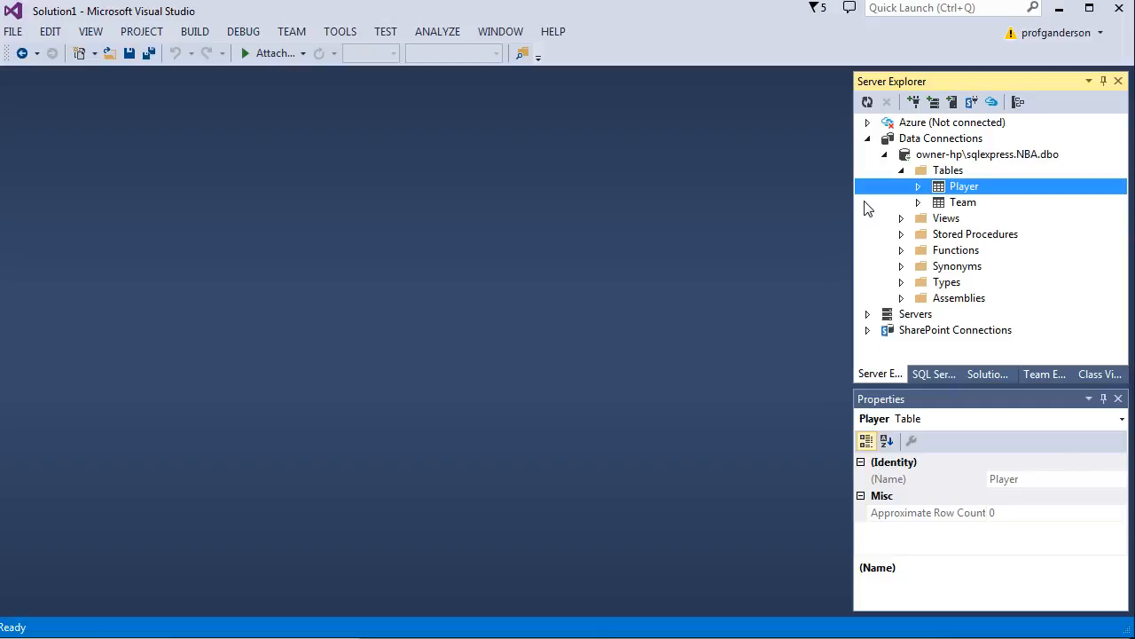
Add a new table to the NBA database and name it Position in its CREATE TABLE script
right_click(946, 173)
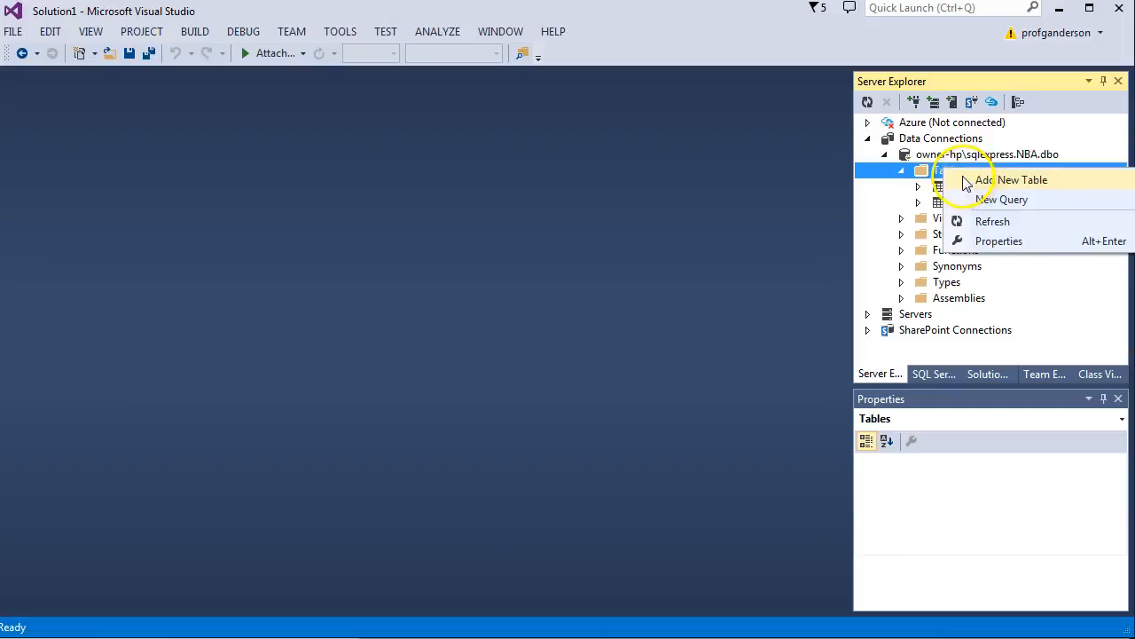
left_click(987, 181)
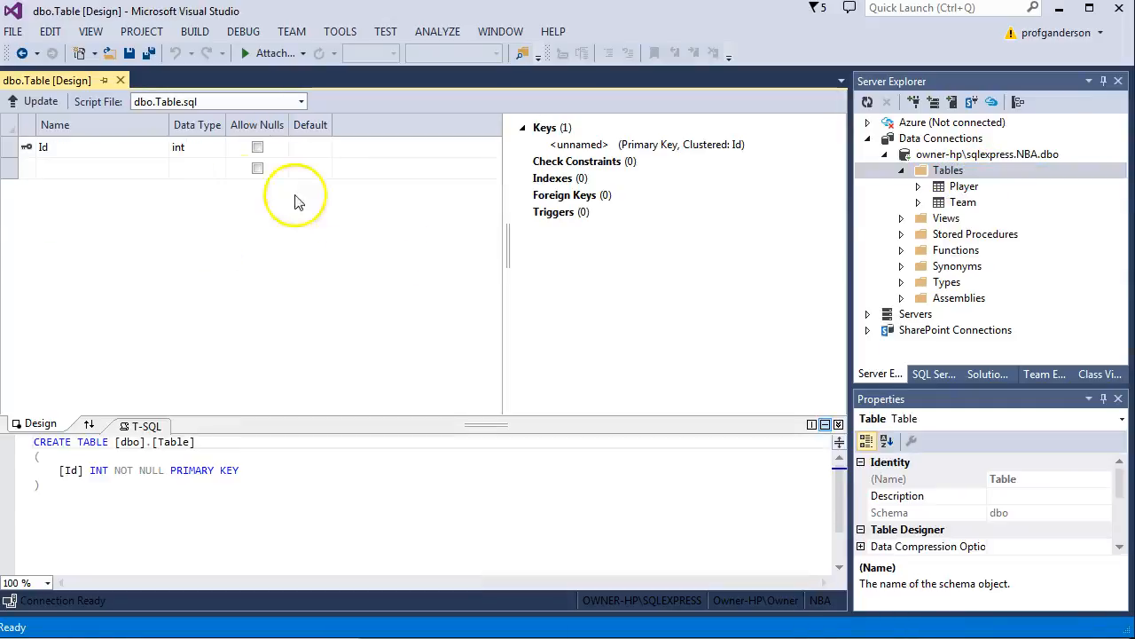
left_click(168, 445)
double_click(169, 444)
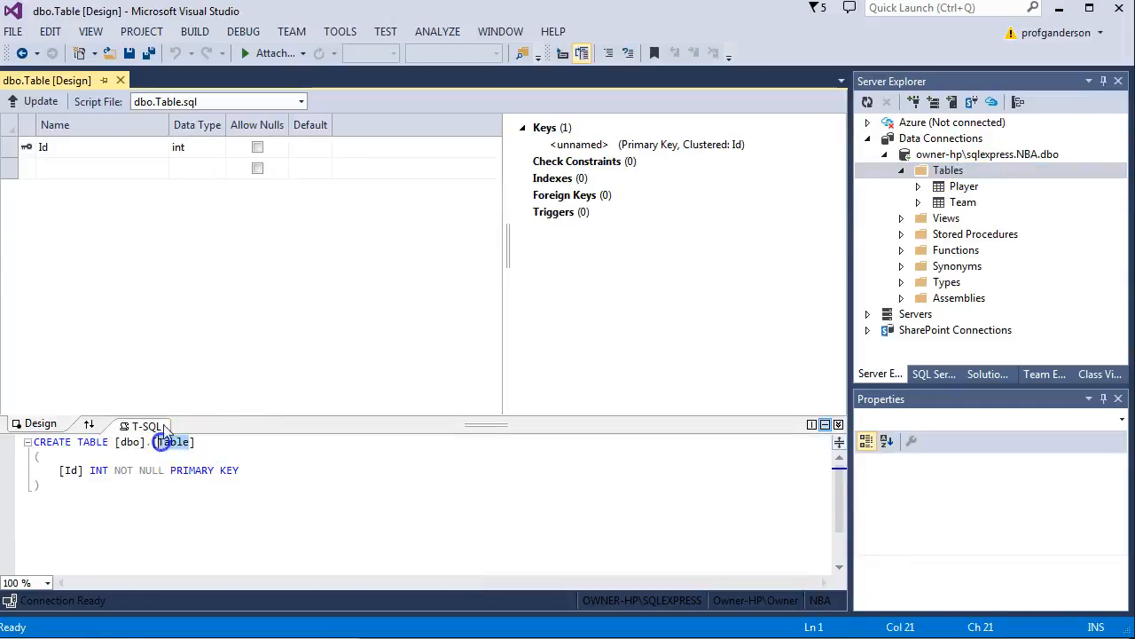
type("Pso")
key("BackSpace")
key("BackSpace")
type("osition")
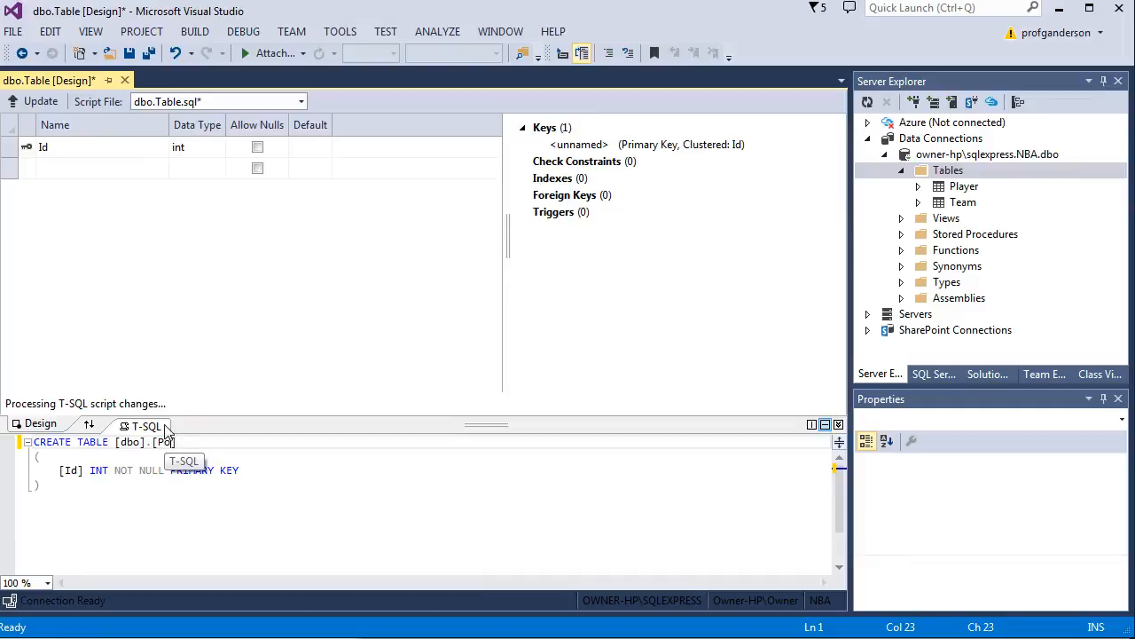
Rename the Position table's primary key column to positionID and set its data type to varchar(2)
left_click(73, 145)
type("pso")
key("BackSpace")
key("BackSpace")
type("ositionID")
key("Tab")
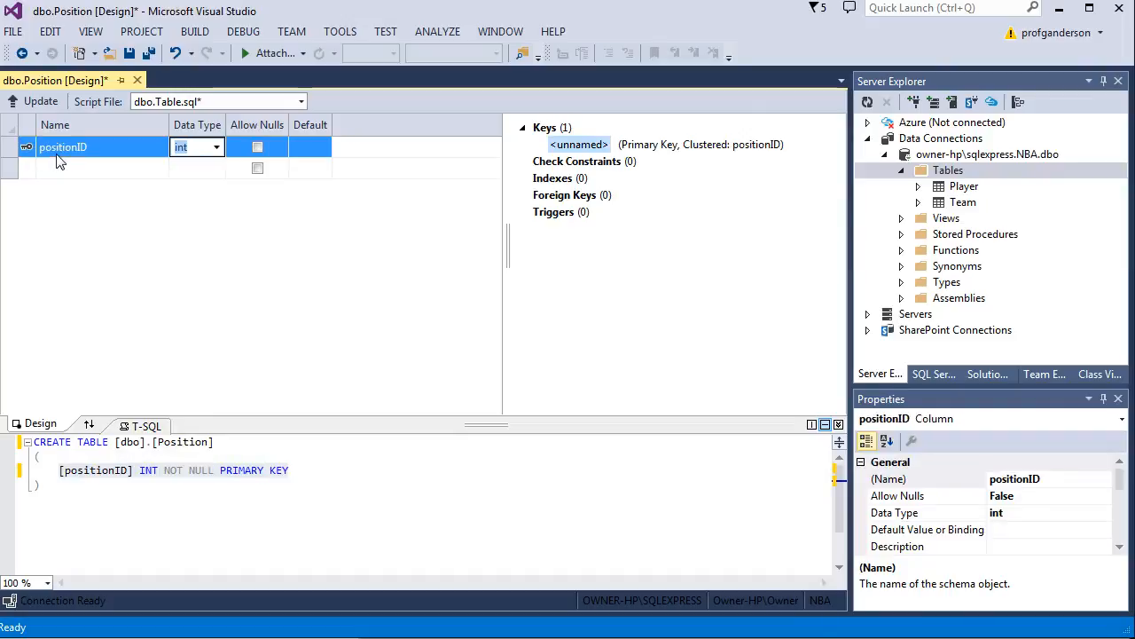
type("varchar(2")
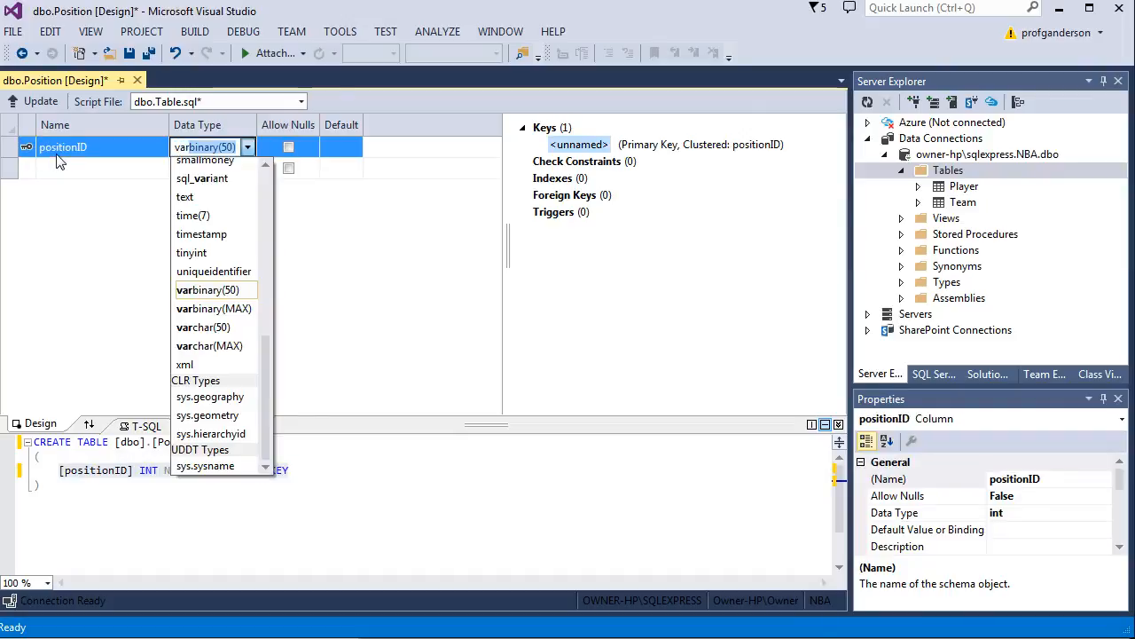
type(")")
key("Tab")
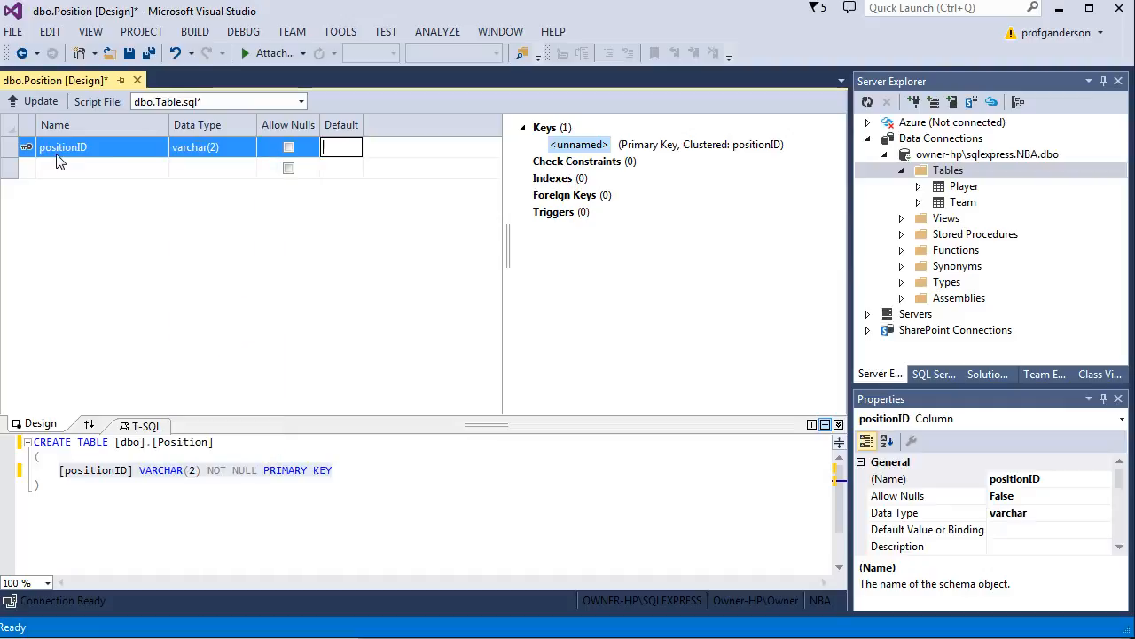
Add a positionDescription column of type varchar(20) that does not allow nulls
left_click(56, 162)
type("positionDescription")
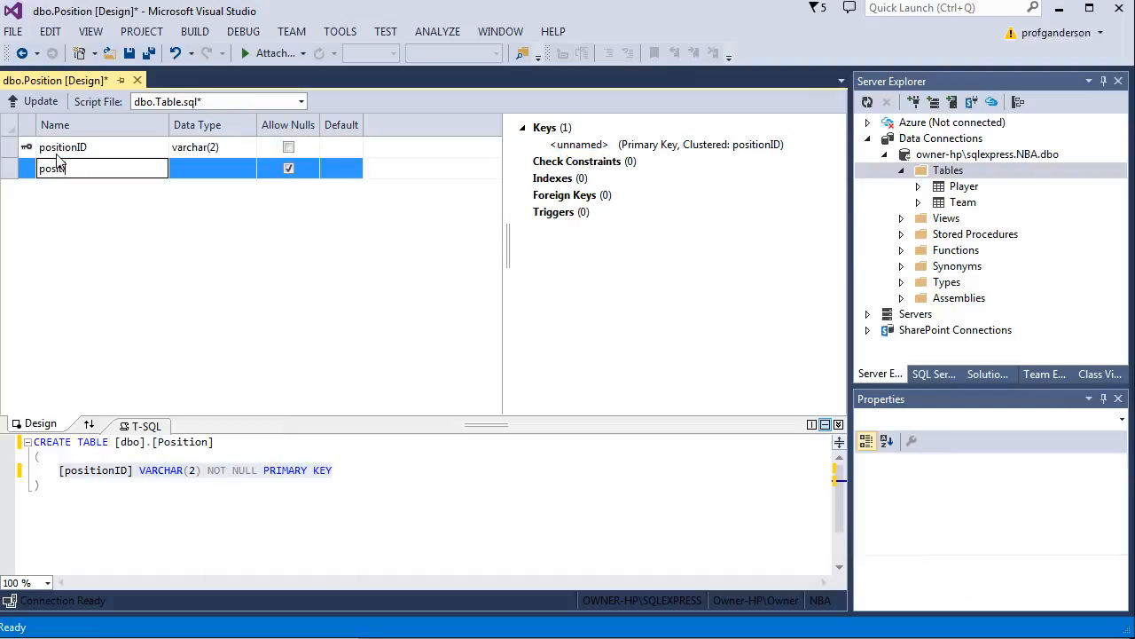
key("Tab")
type("varchar")
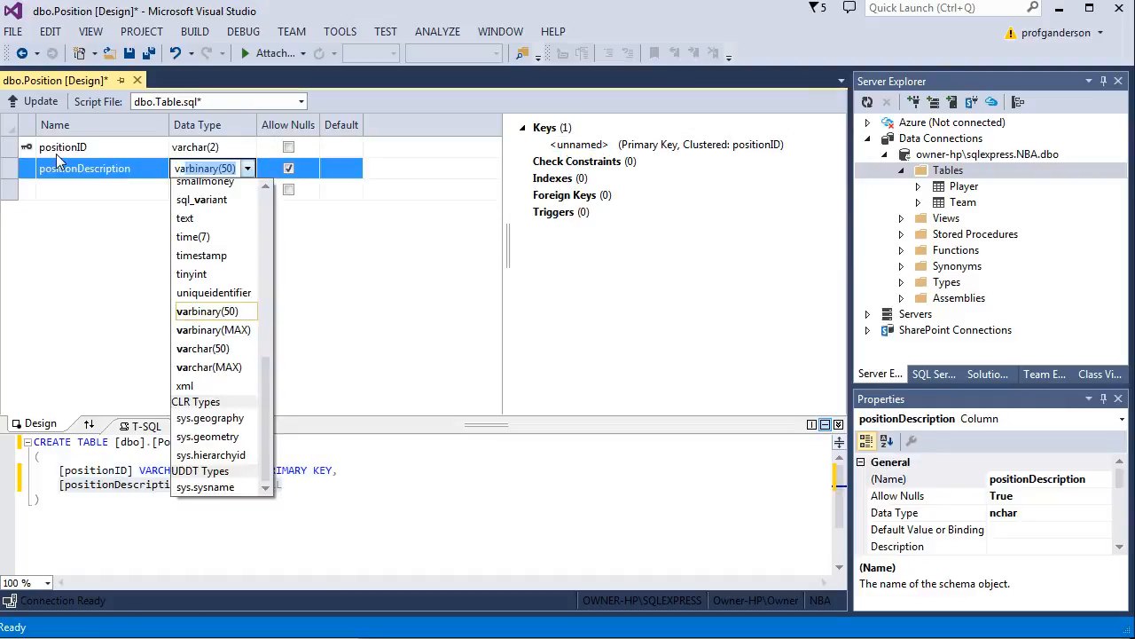
type("(20)")
key("Tab")
key("space")
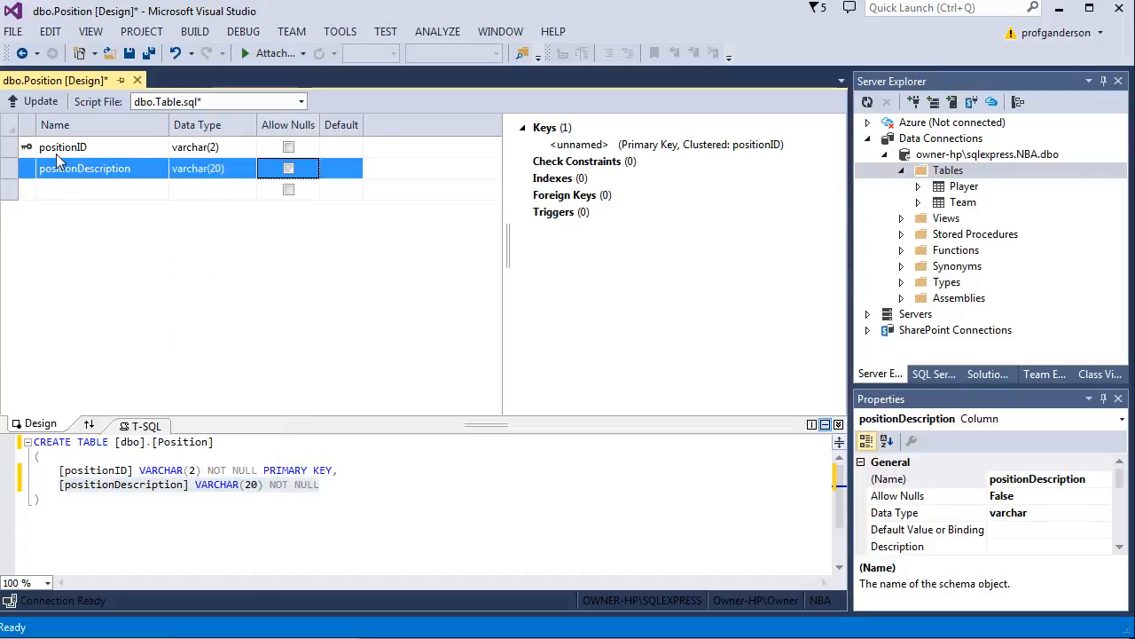
Update the NBA database with the Position table definition and close the operations report
left_click(46, 103)
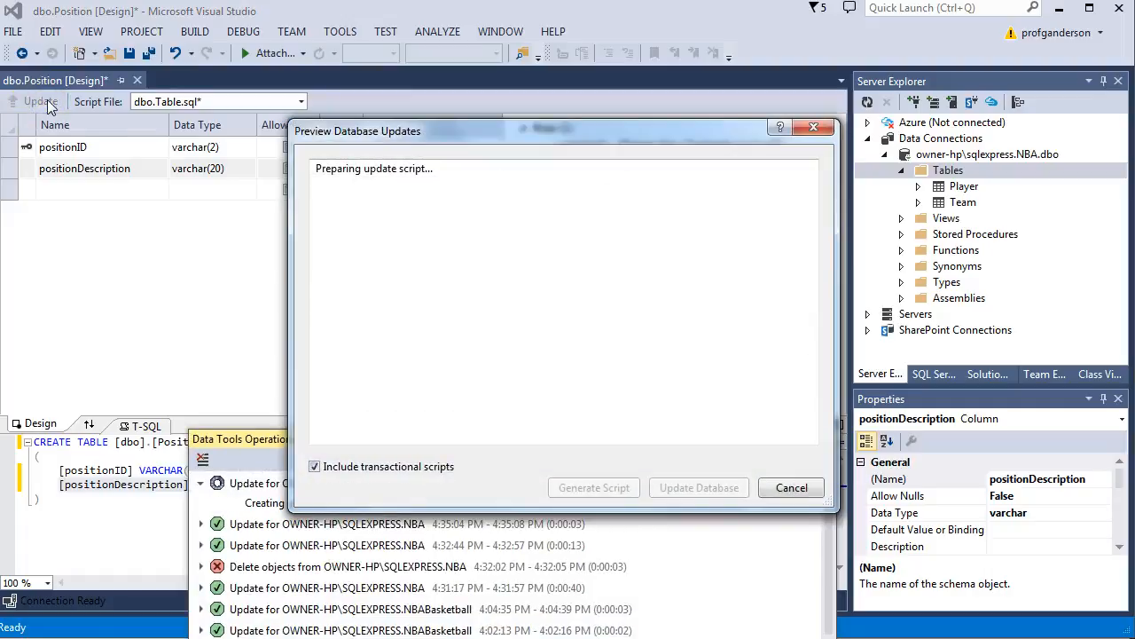
left_click(708, 489)
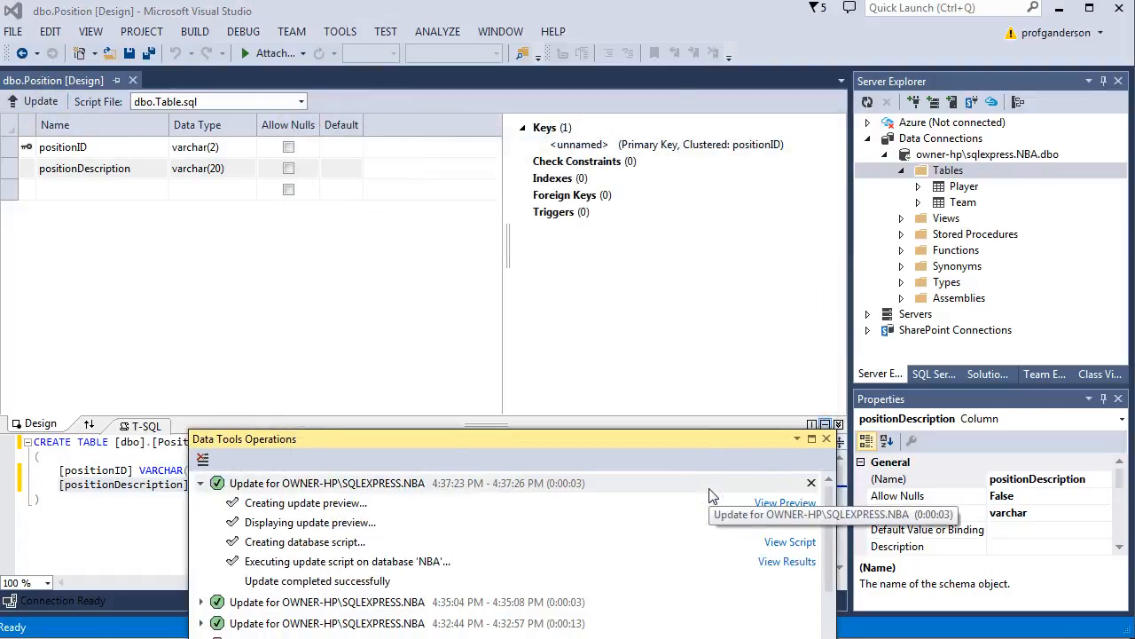
left_click(826, 439)
Refresh the NBA database's list of tables and show the Position table's data
right_click(947, 171)
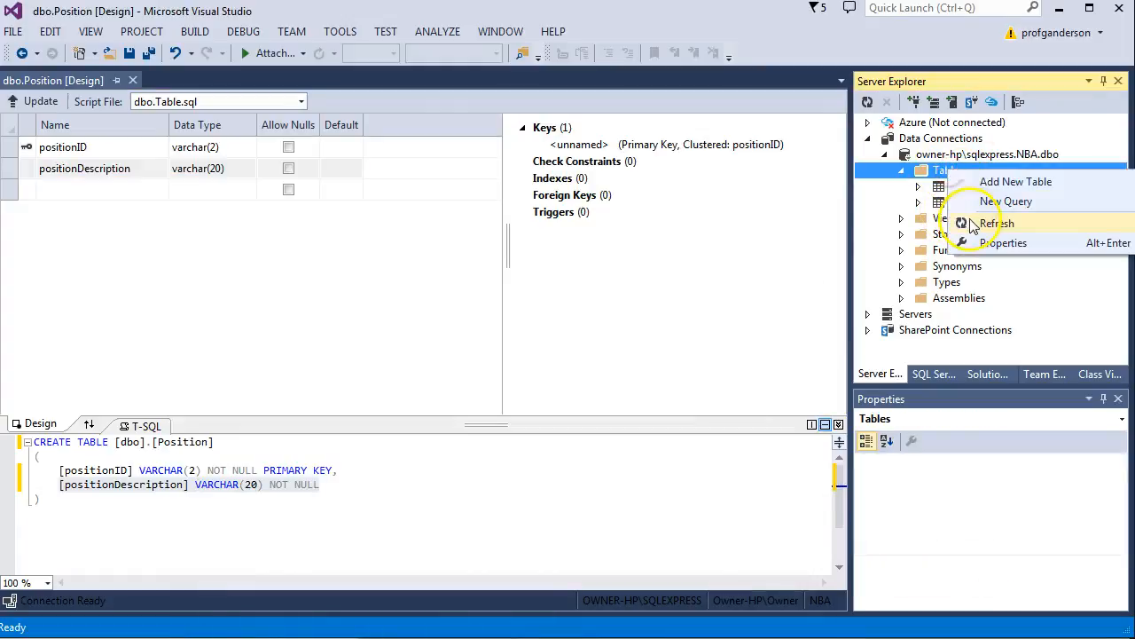
left_click(974, 224)
right_click(971, 206)
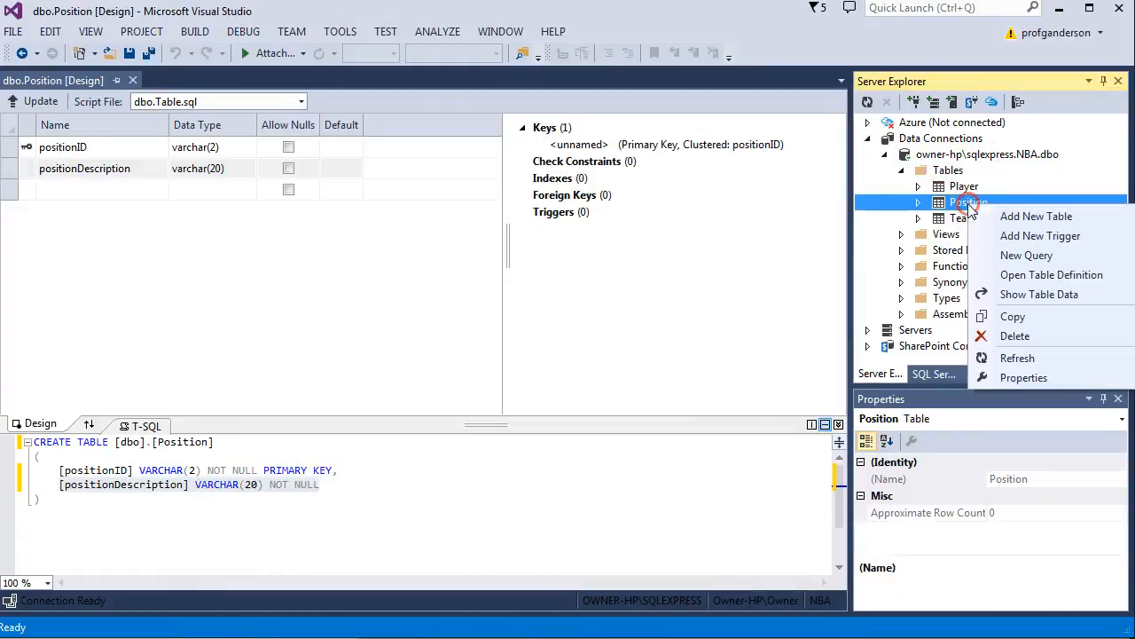
left_click(998, 294)
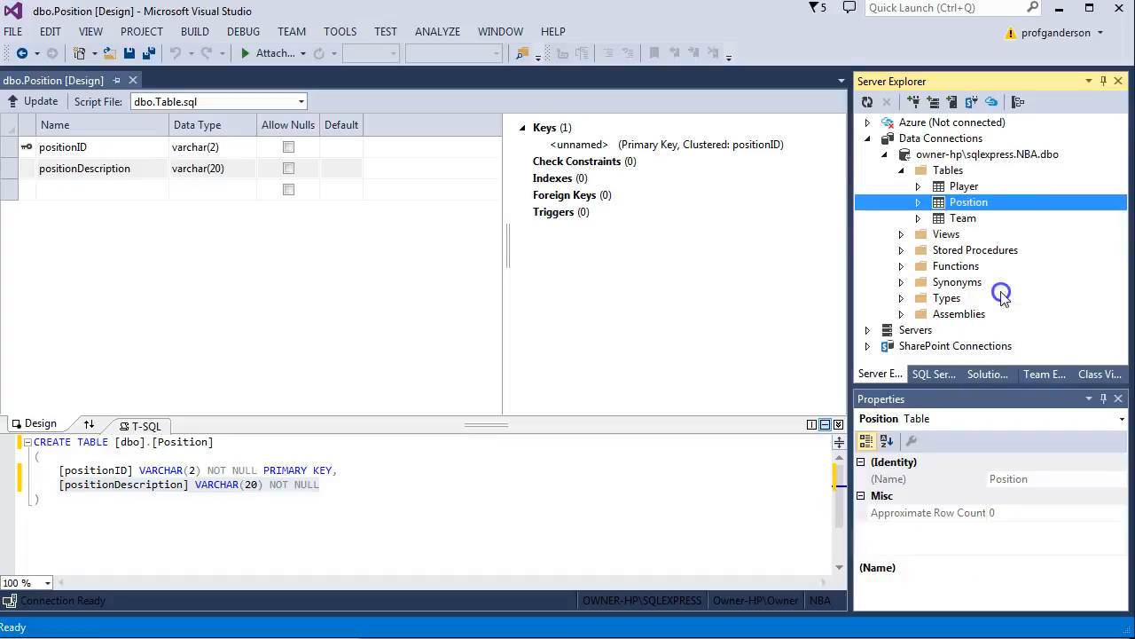
Enter the first two position records: G with description GUARD and F with description FORWARD
left_click(50, 146)
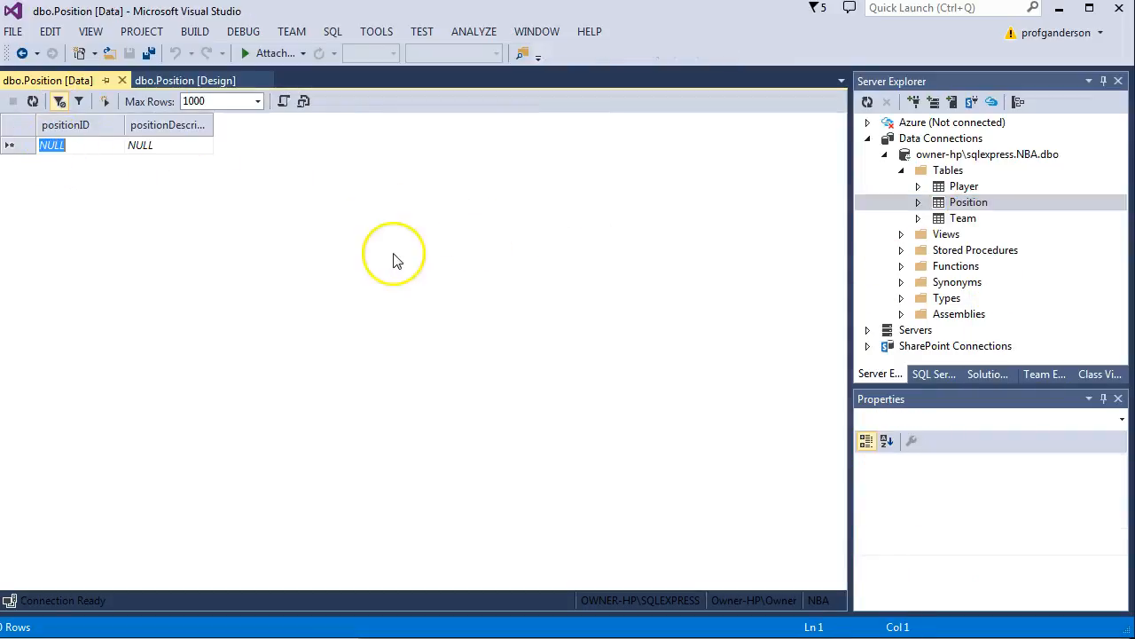
type("G")
key("Tab")
type("G")
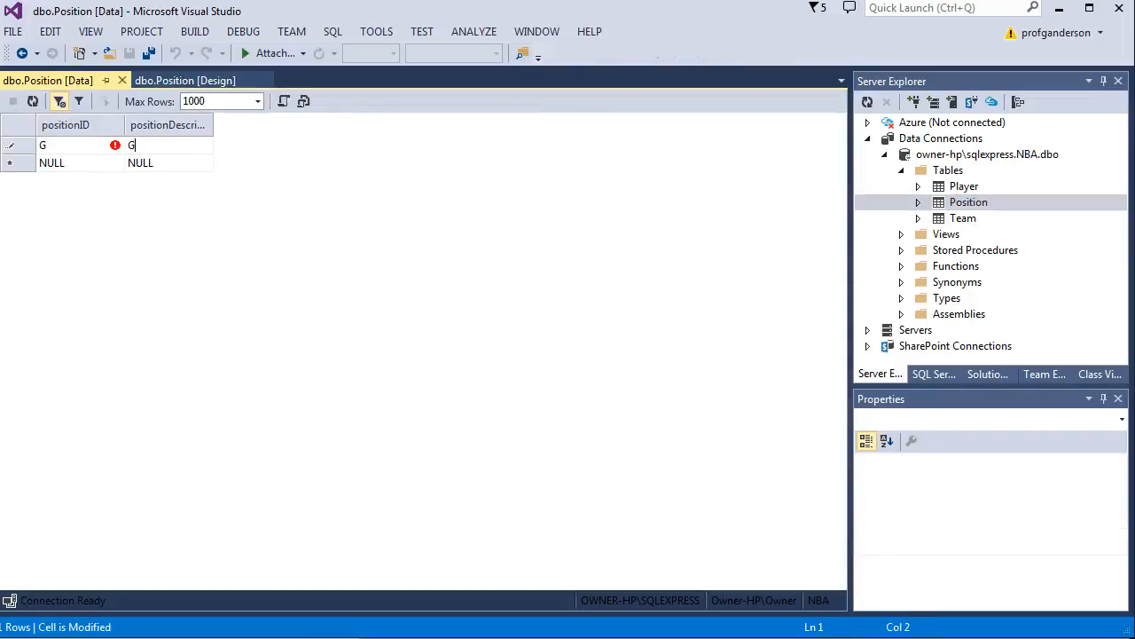
type("UARD")
key("Tab")
type("F")
key("Tab")
type("FOR")
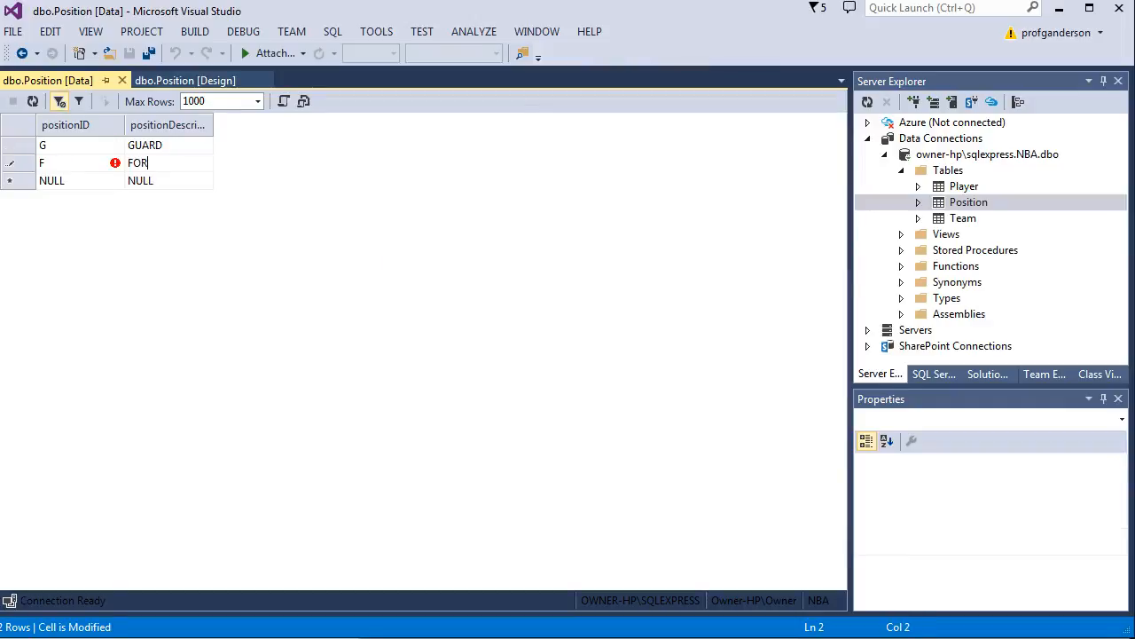
type("WARD")
key("Tab")
Enter two more position records: C with description CENTER and PF with description POWER FORWARD
type("C")
key("Tab")
type("CENTER")
key("Tab")
type("PF")
key("Tab")
type("POWER FORWARD")
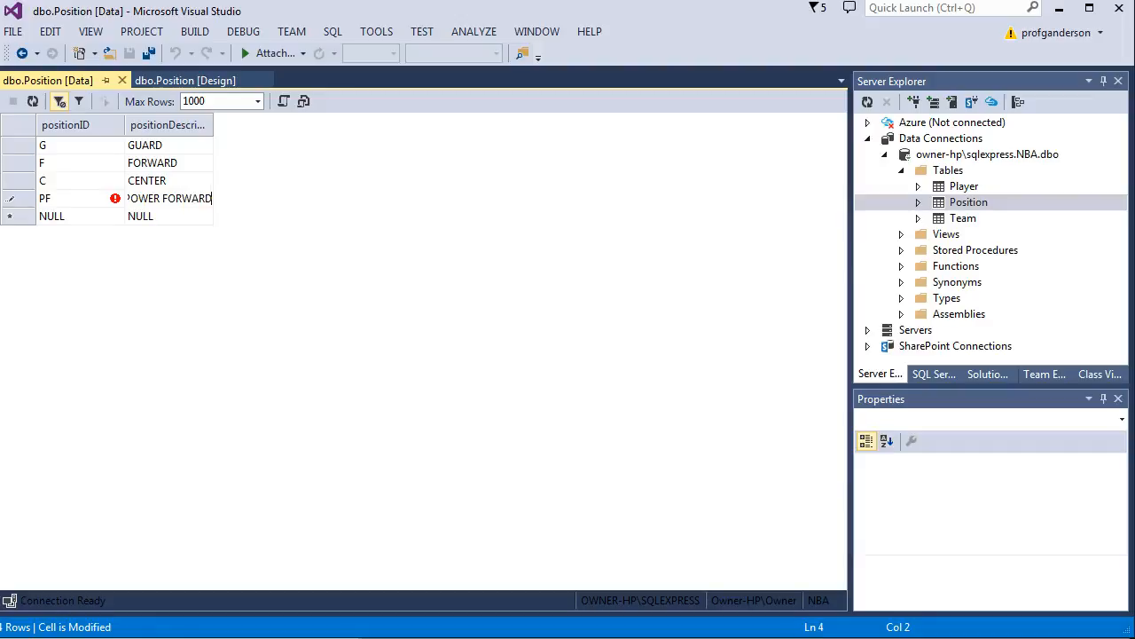
key("Tab")
Enter the position record GF with description GUARD FORWARD and commit the row
type("GF")
key("Tab")
type("G")
type("UARD FORW")
type("ARD")
key("Up")
key("Up")
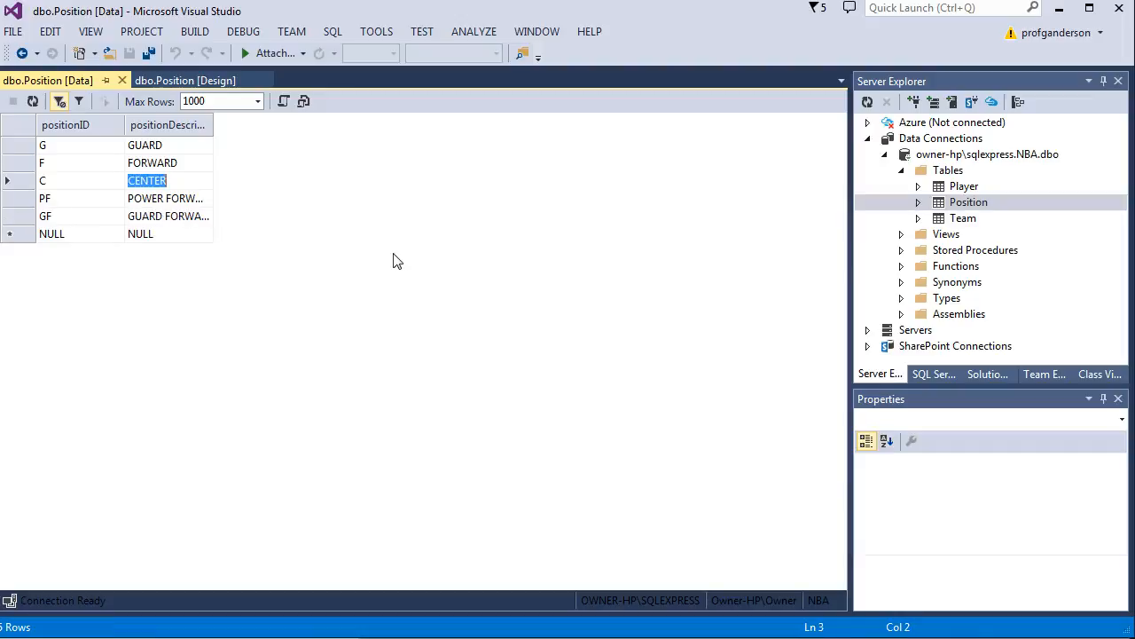
Close the Position table's data and design windows and collapse the NBA database's Tables folder
left_click(123, 80)
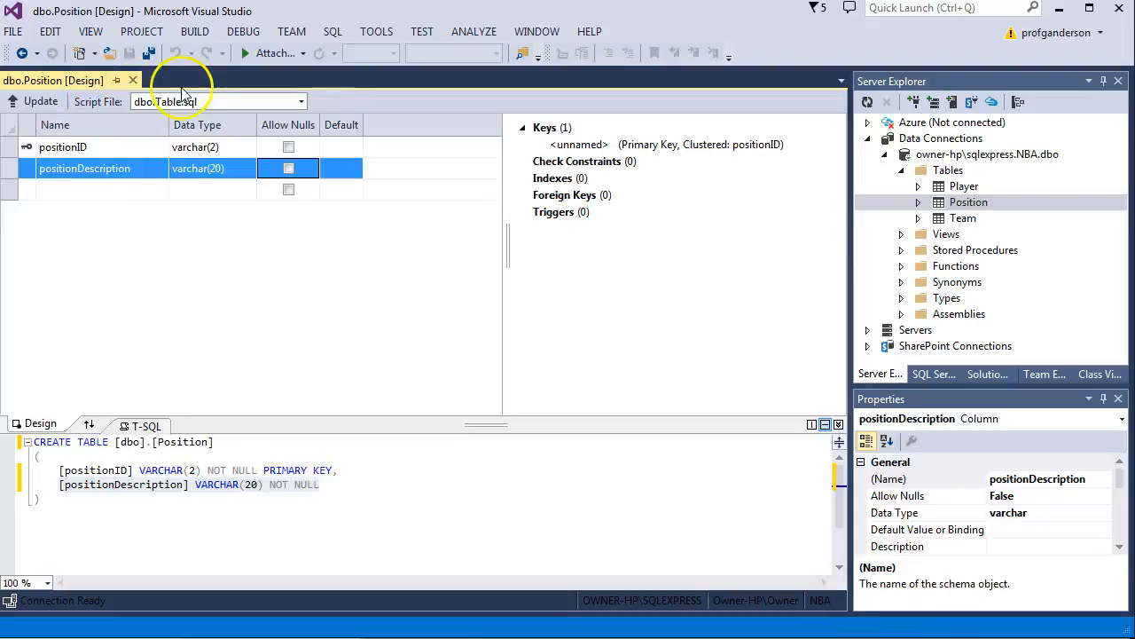
left_click(132, 79)
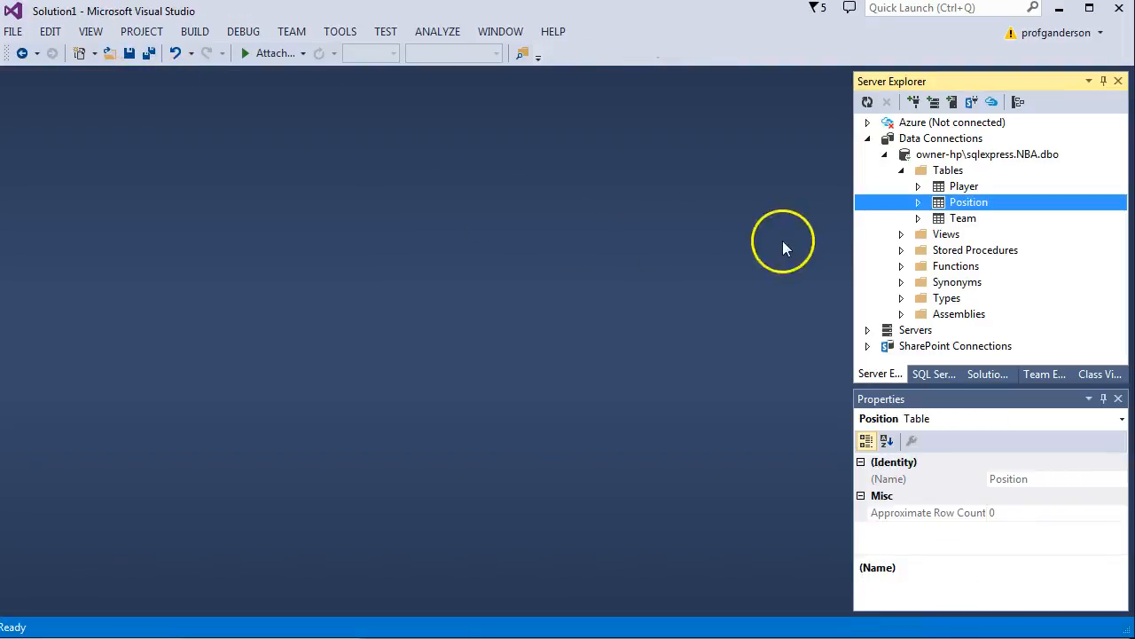
left_click(903, 172)
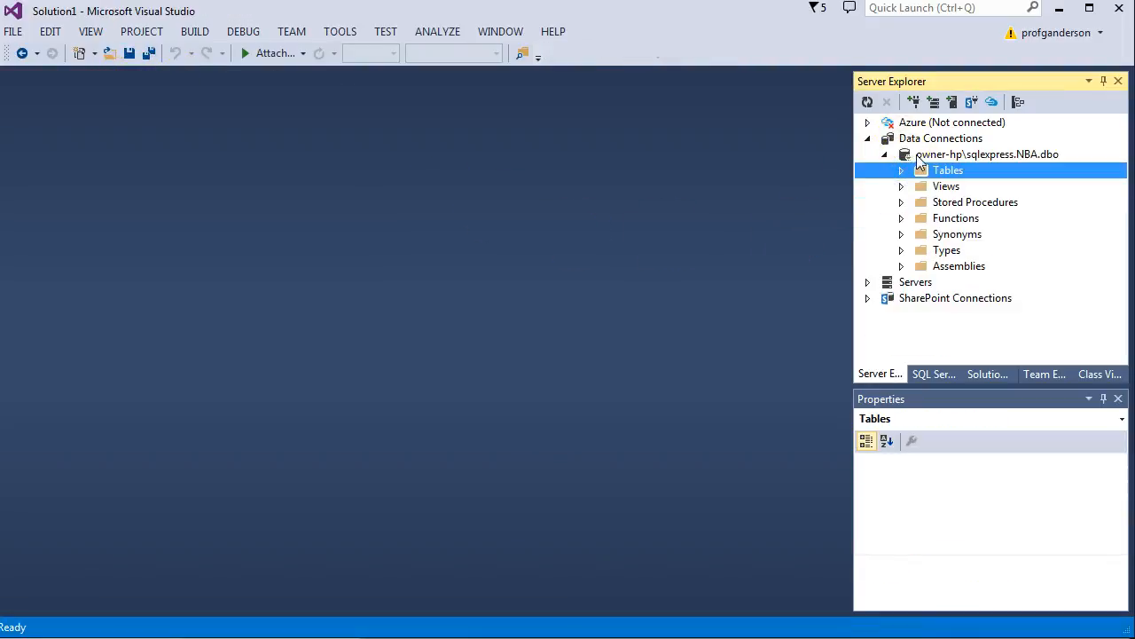